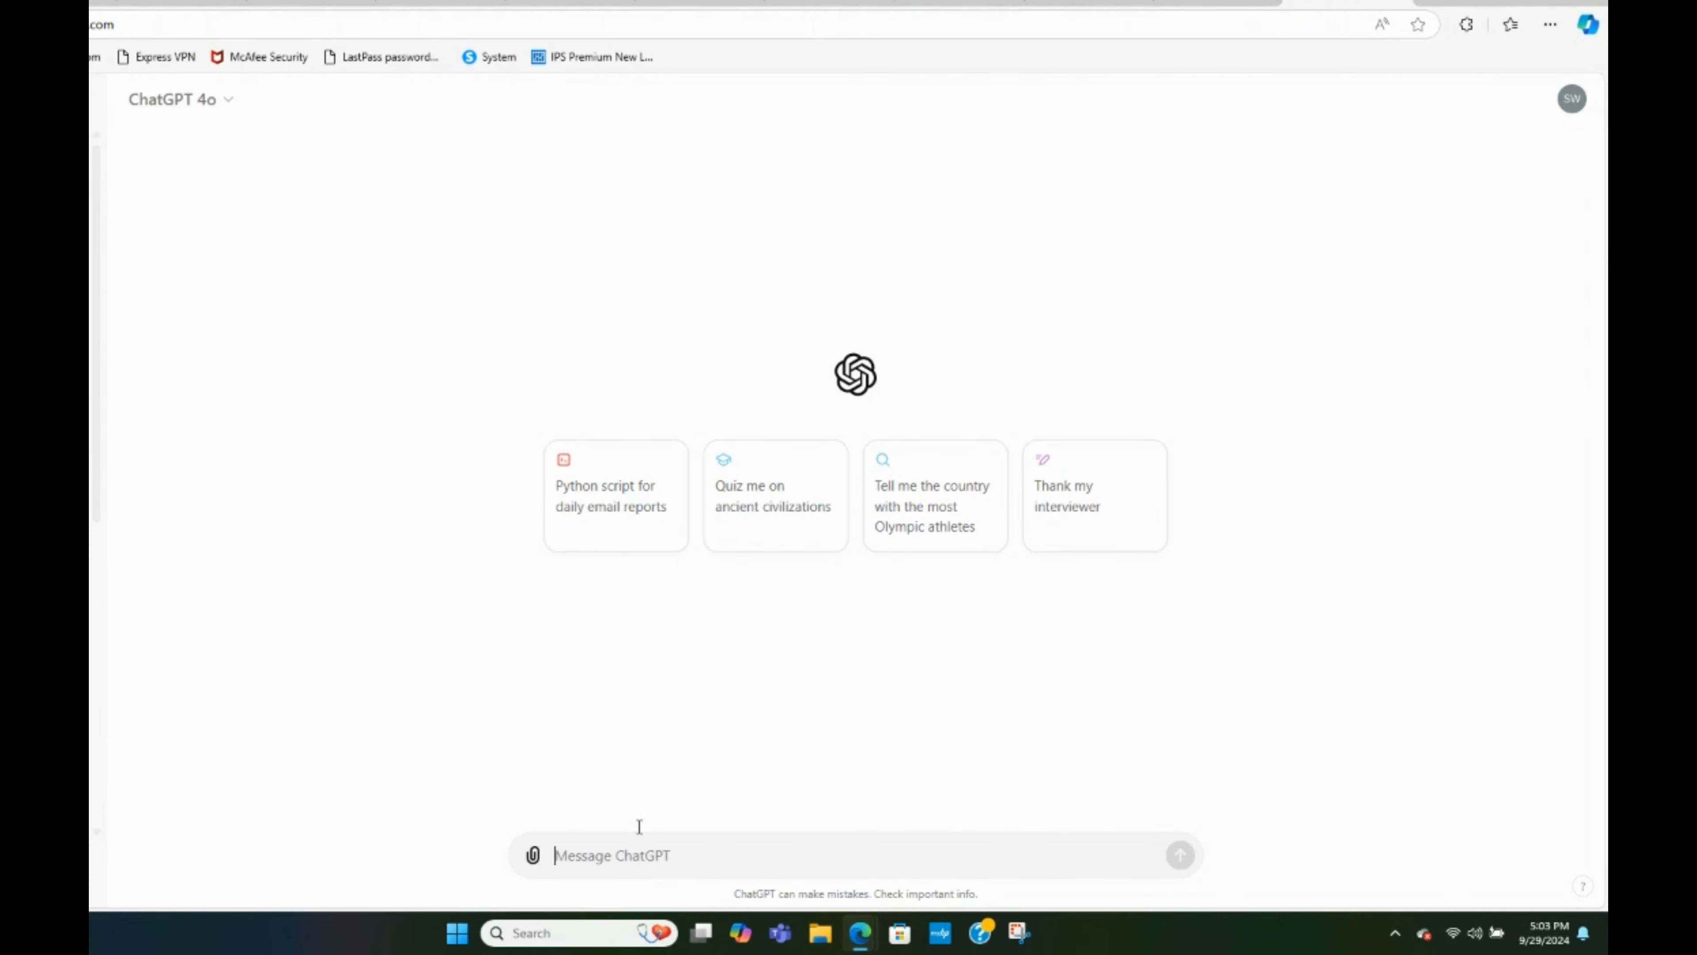
# Submit the copied 4K glossy oil painting prompt of a woman sitting on Brooklyn stairs, prefixed with "Create:"
pyautogui.rightClick(639, 855)
pyautogui.click(698, 615)
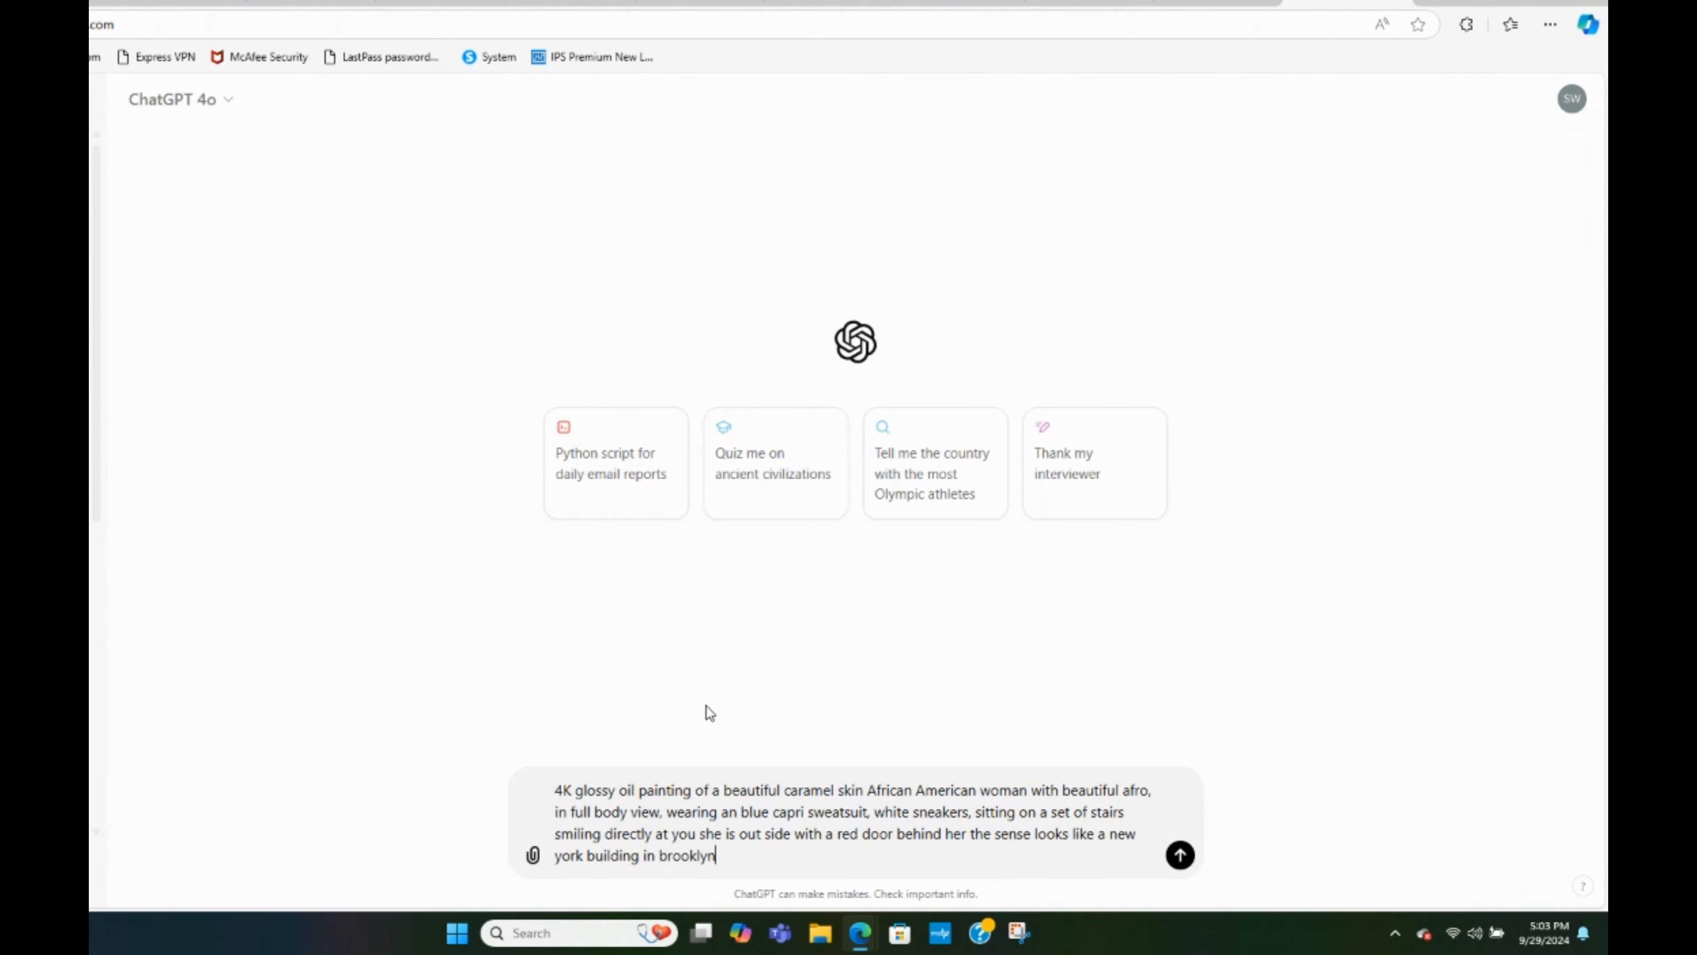
pyautogui.click(556, 791)
pyautogui.write('Create')
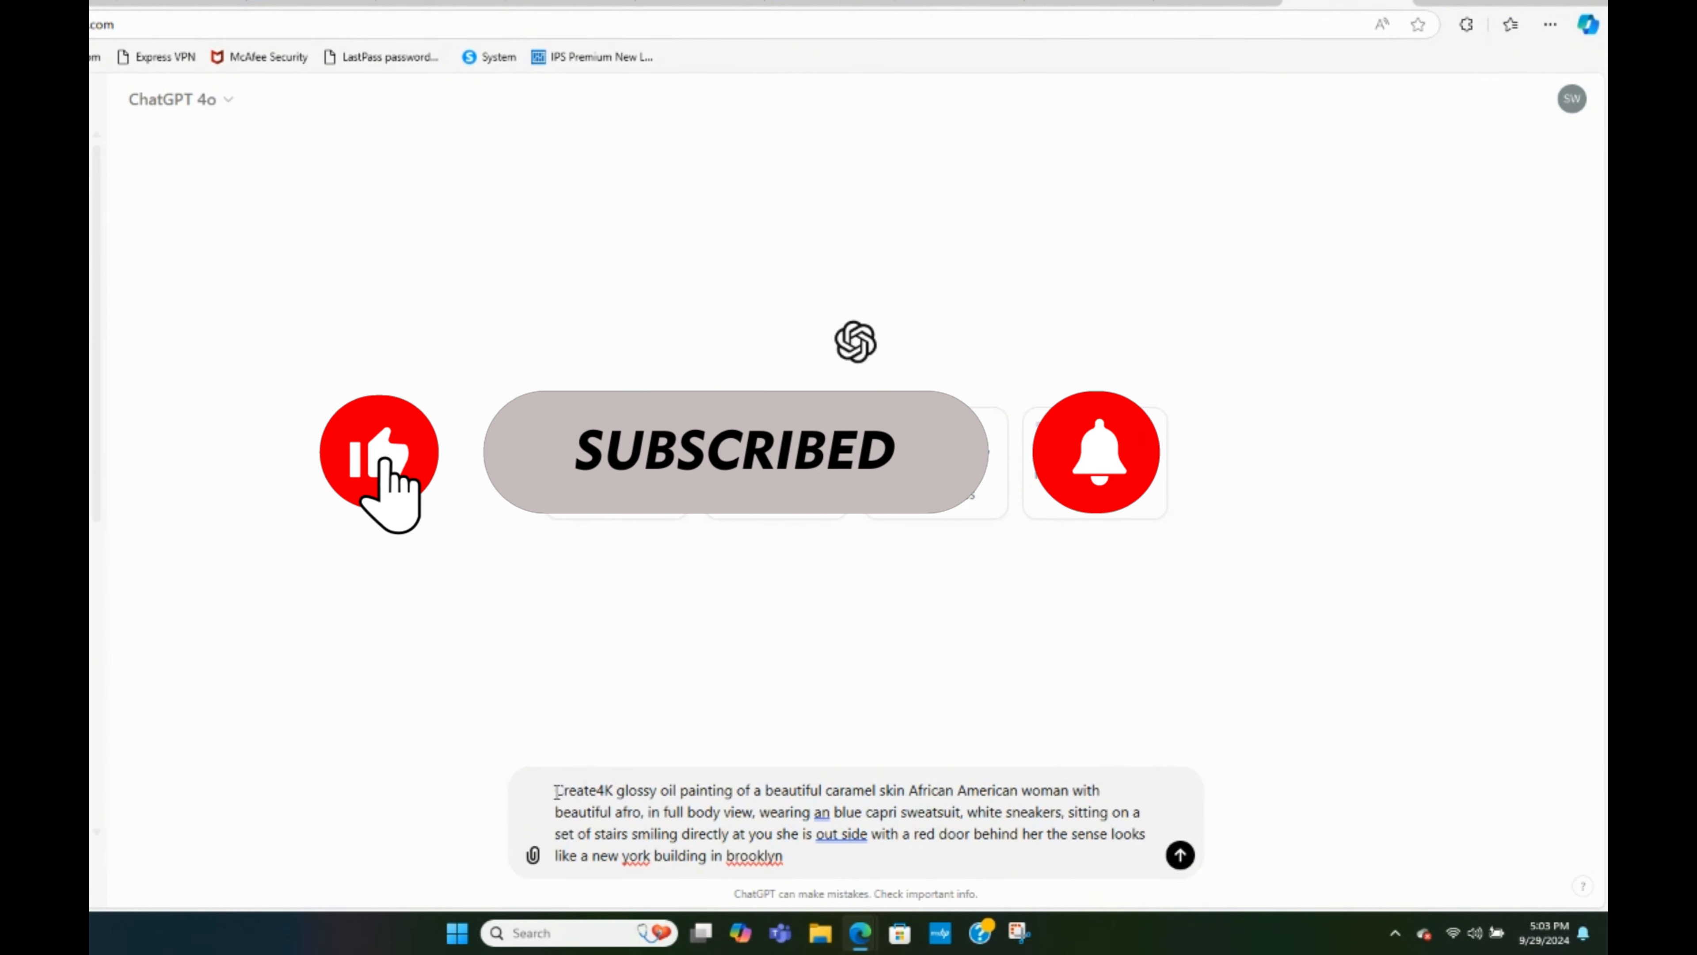
pyautogui.write(':')
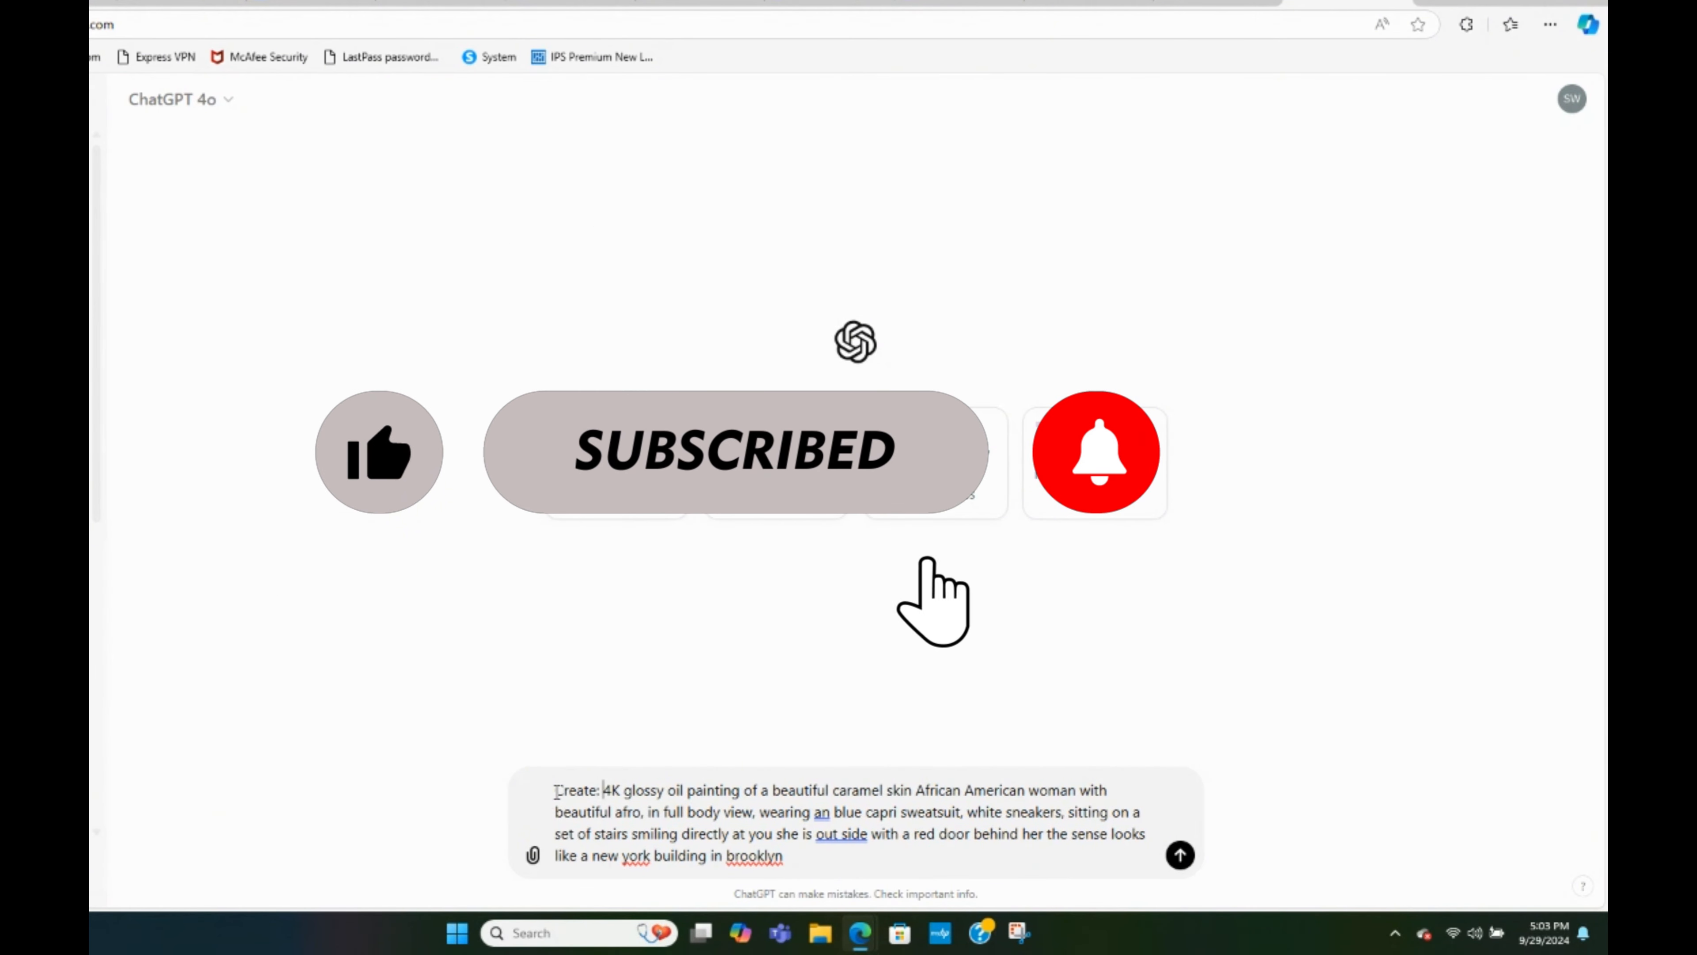
pyautogui.click(1180, 854)
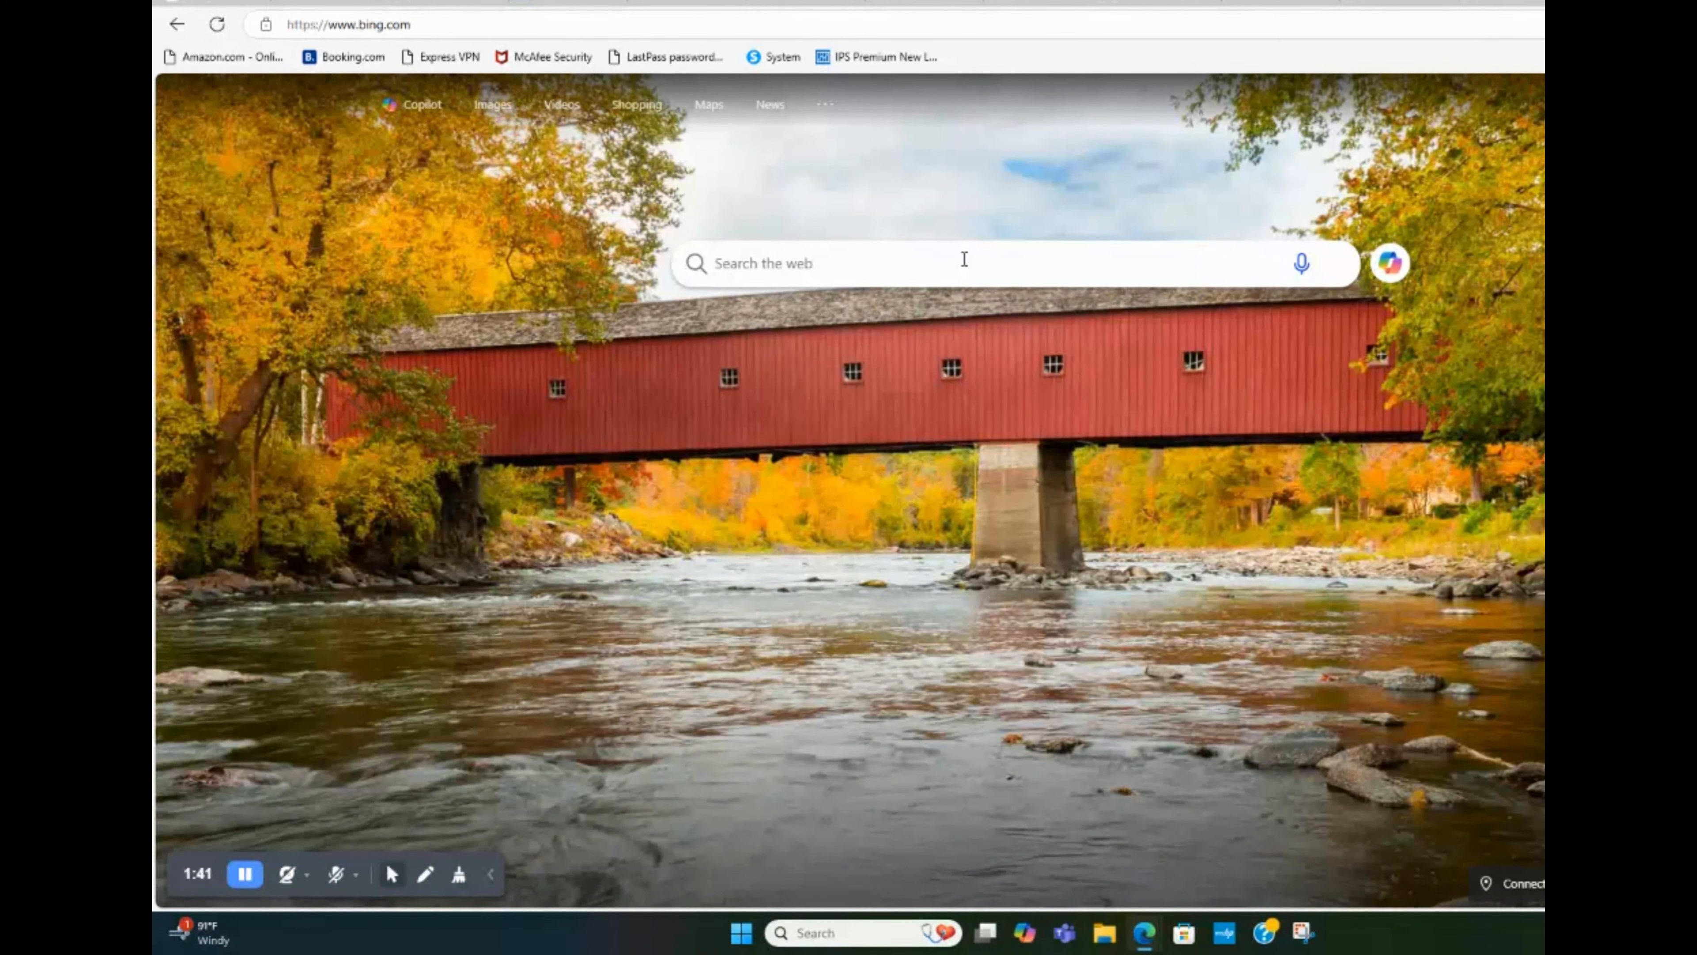
# Switch to Bing's Copilot and submit the same copied 4K glossy oil painting prompt, prefixed with "Create:"
pyautogui.click(420, 104)
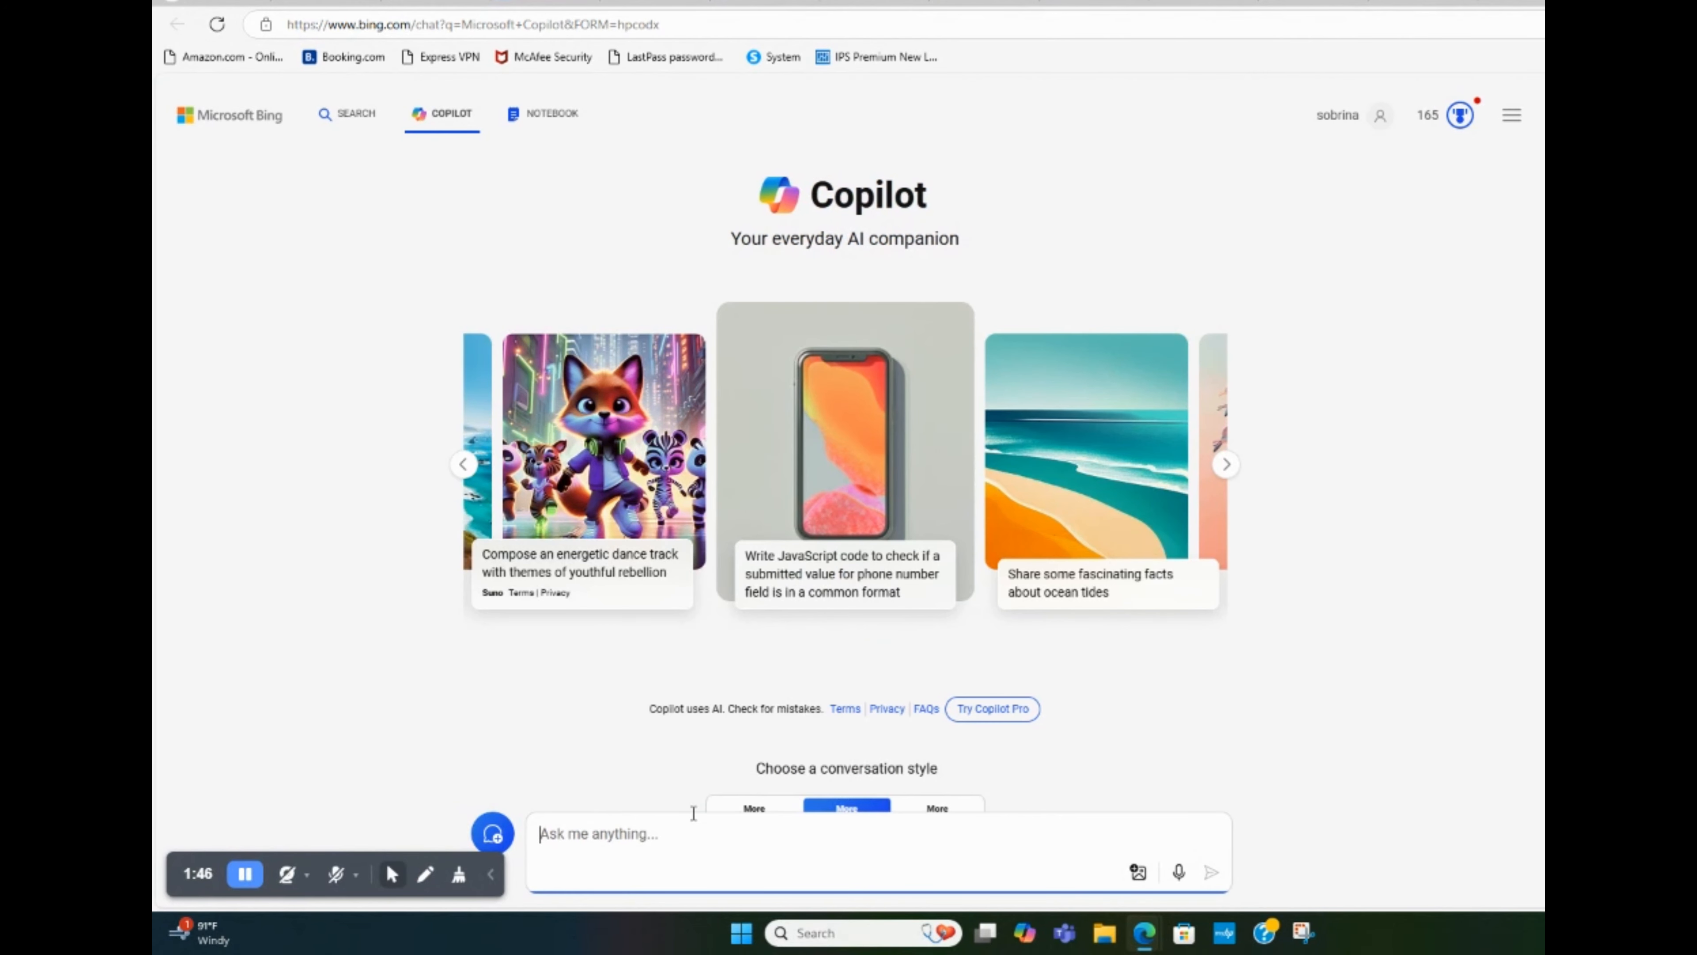
pyautogui.rightClick(578, 834)
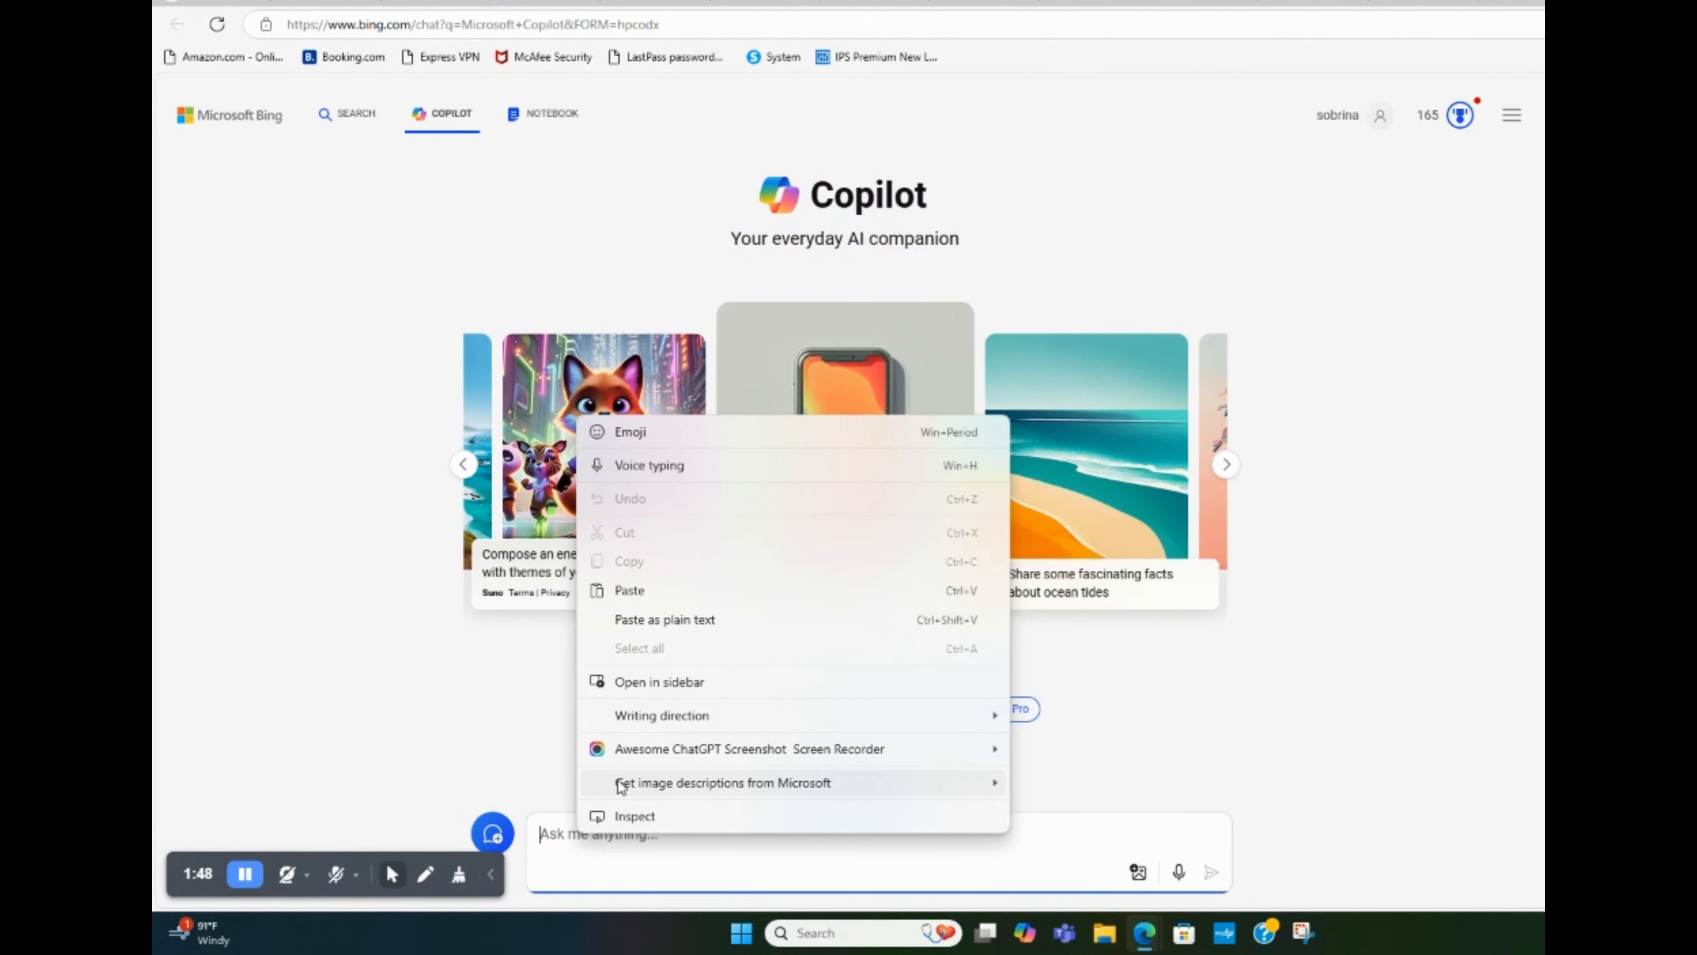
pyautogui.click(643, 619)
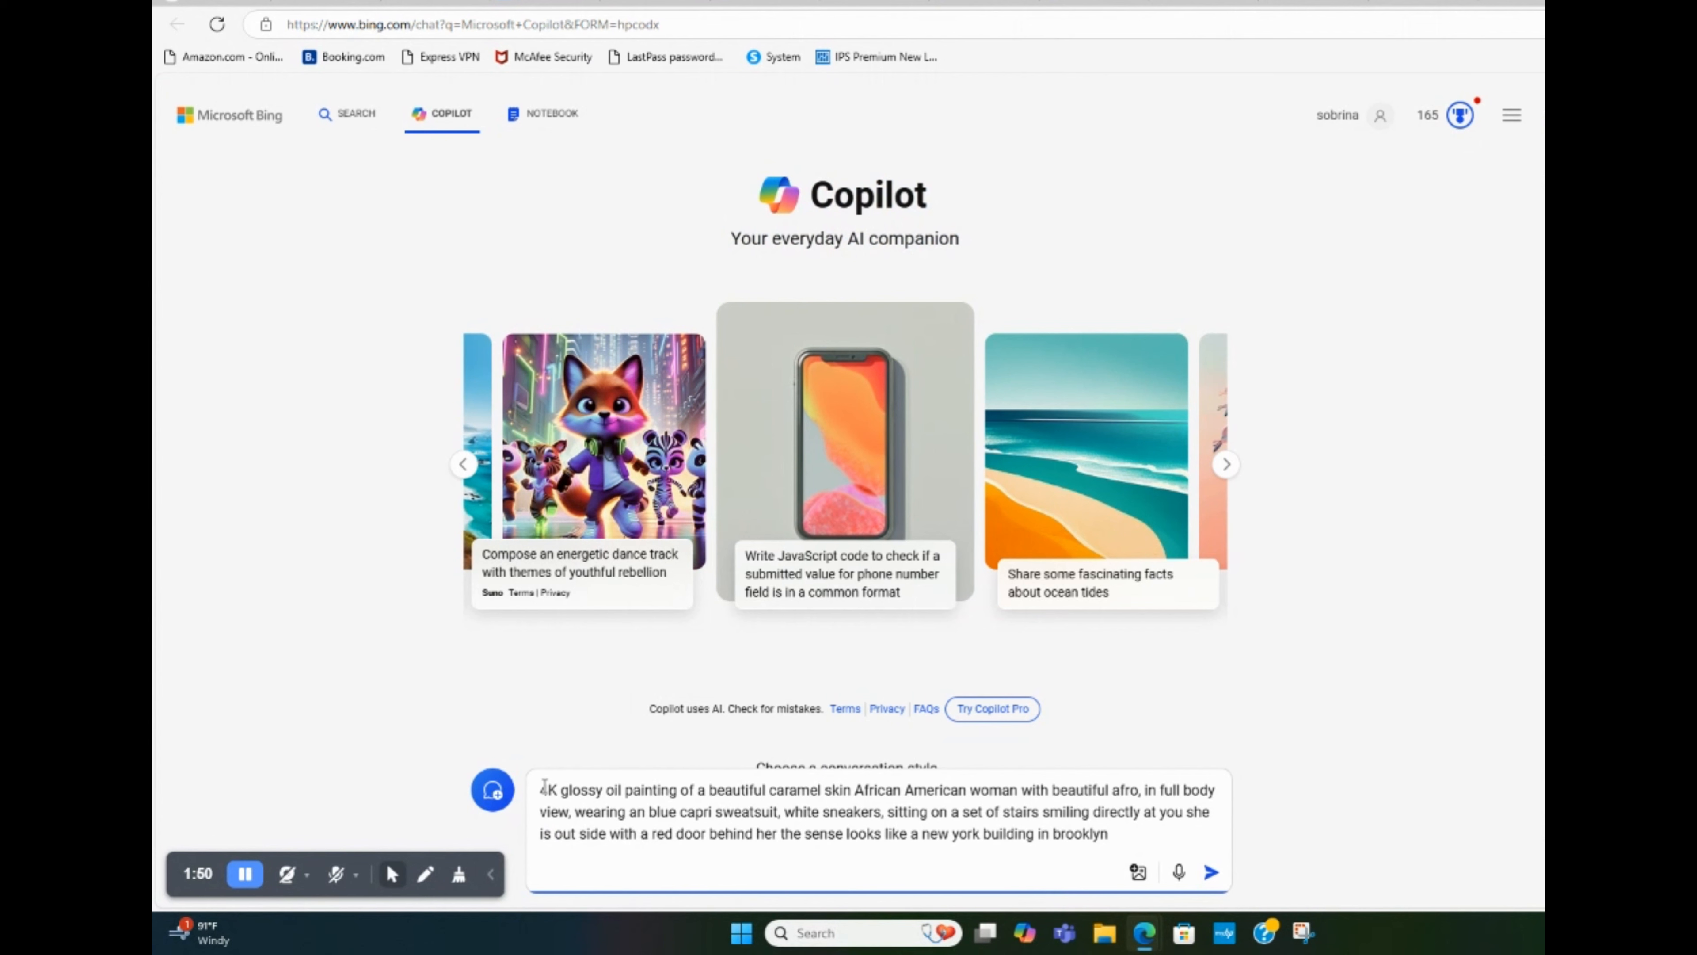
pyautogui.click(543, 787)
pyautogui.write('Create:')
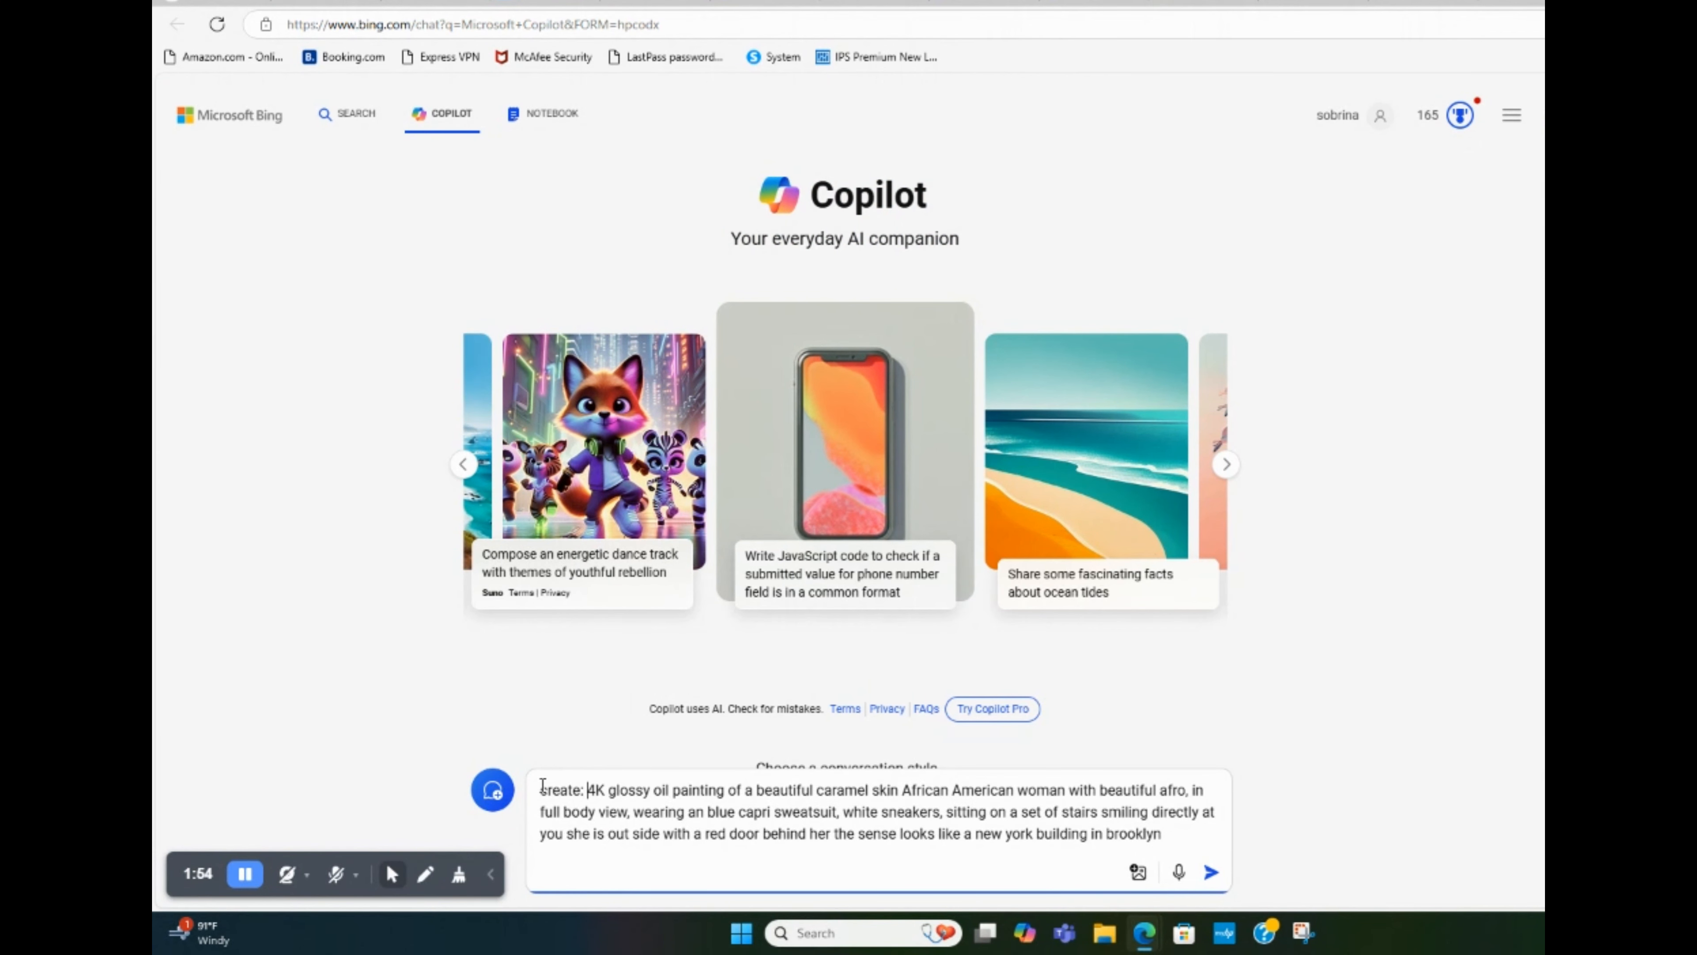
pyautogui.press('Return')
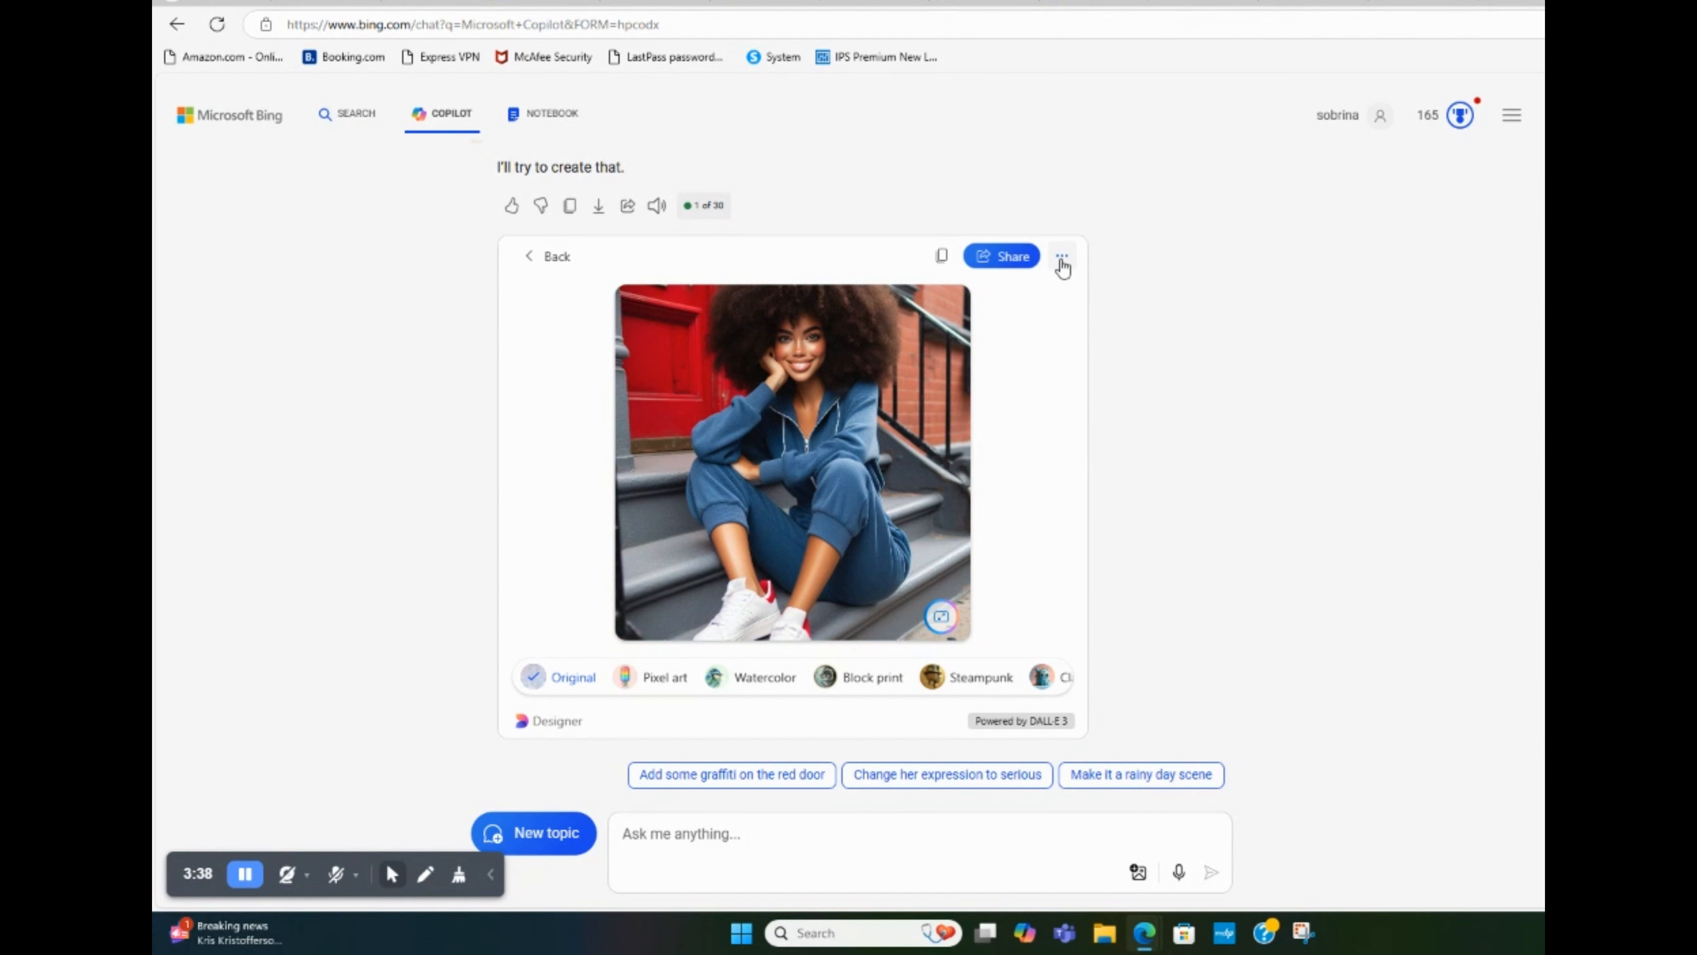
# Save the generated image of the woman on the stairs and place it in the picture frame of the Canva puzzle template
pyautogui.click(1061, 261)
pyautogui.click(1021, 322)
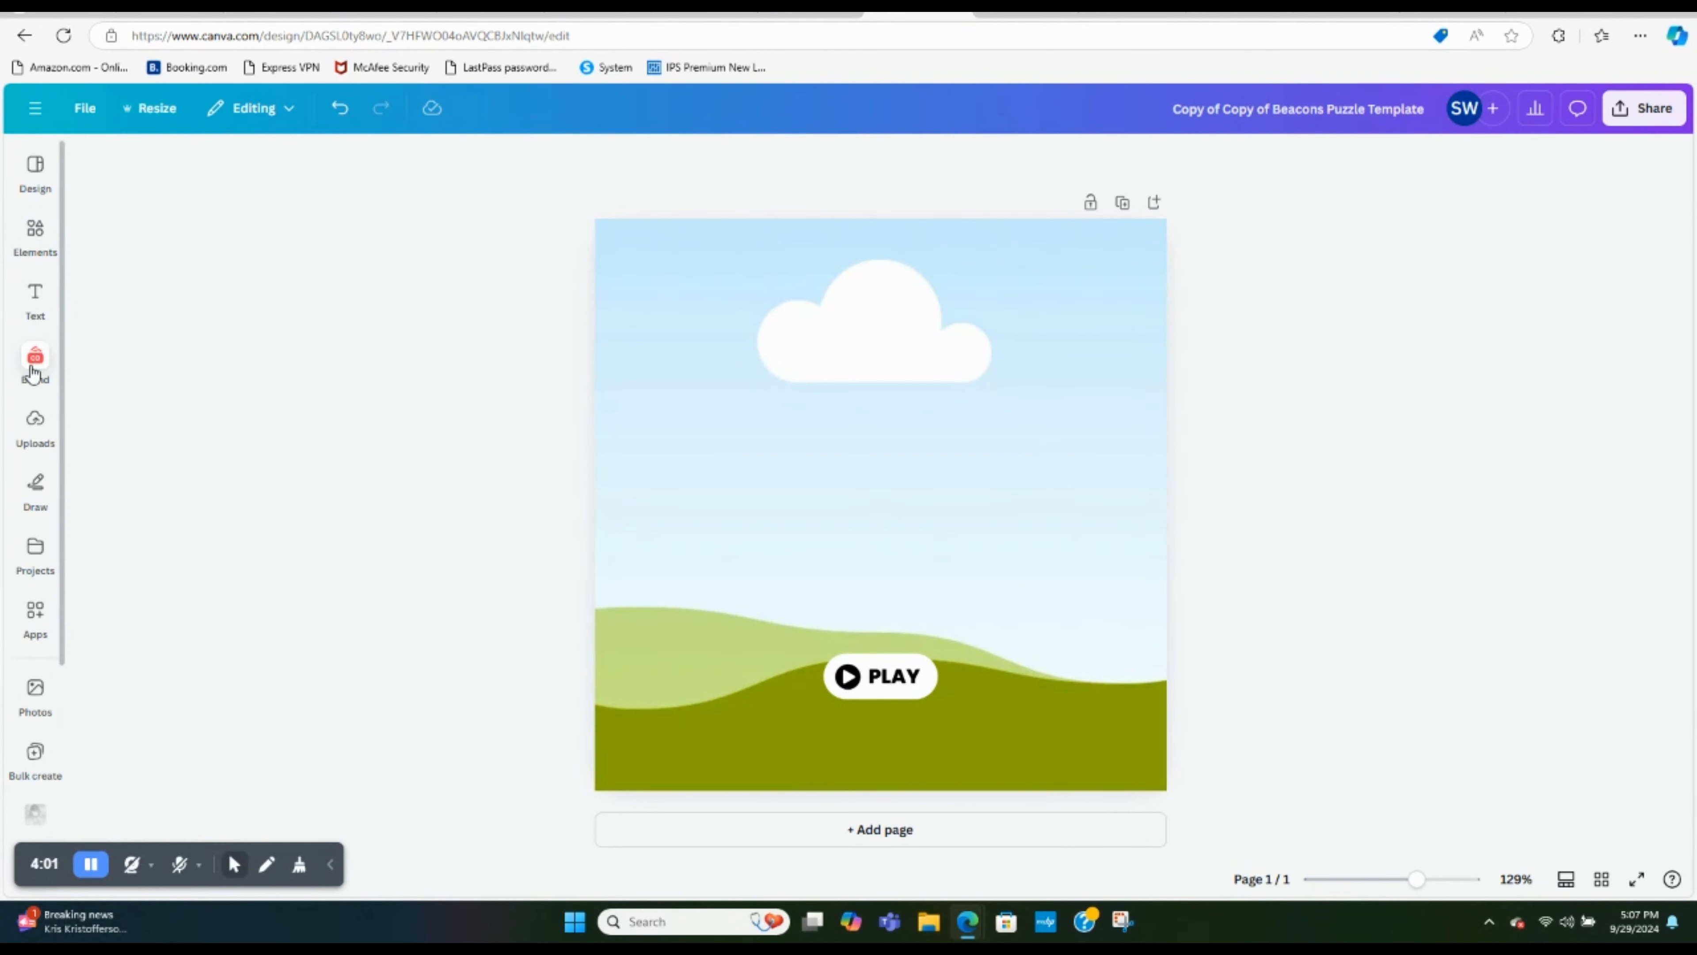
pyautogui.moveTo(35, 426)
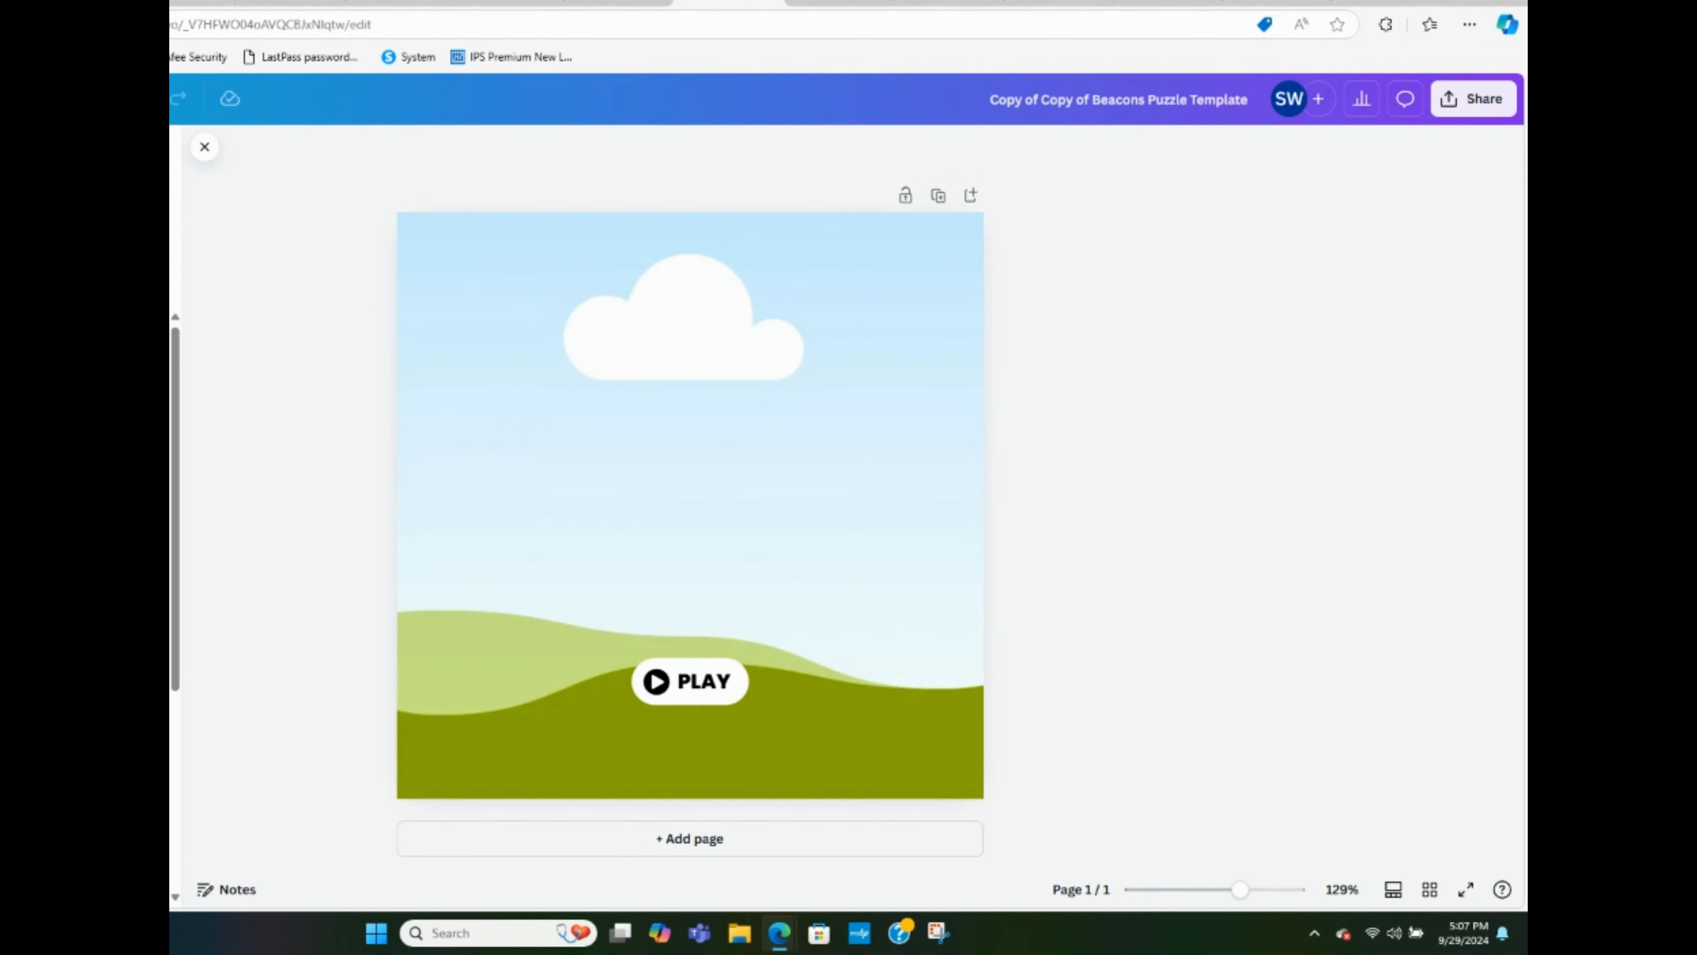
pyautogui.moveTo(685, 439); pyautogui.dragTo(607, 354)
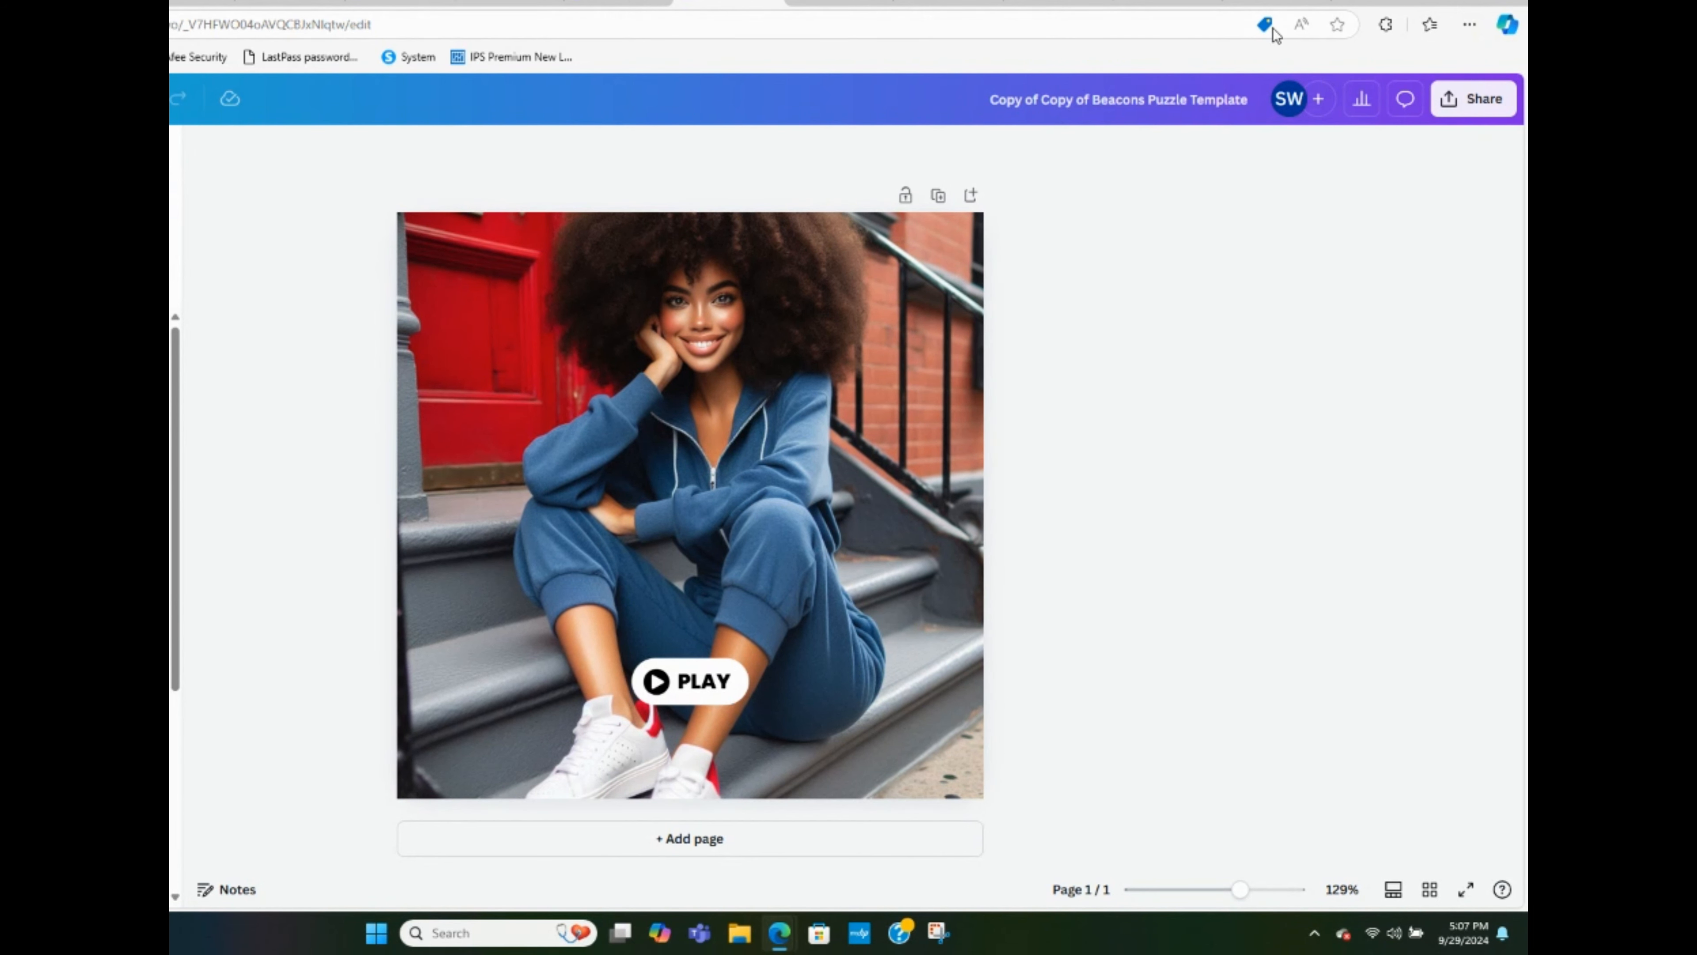
# Rename the Canva design as "Brooklyn Girl" and open its sharing options
pyautogui.click(1147, 97)
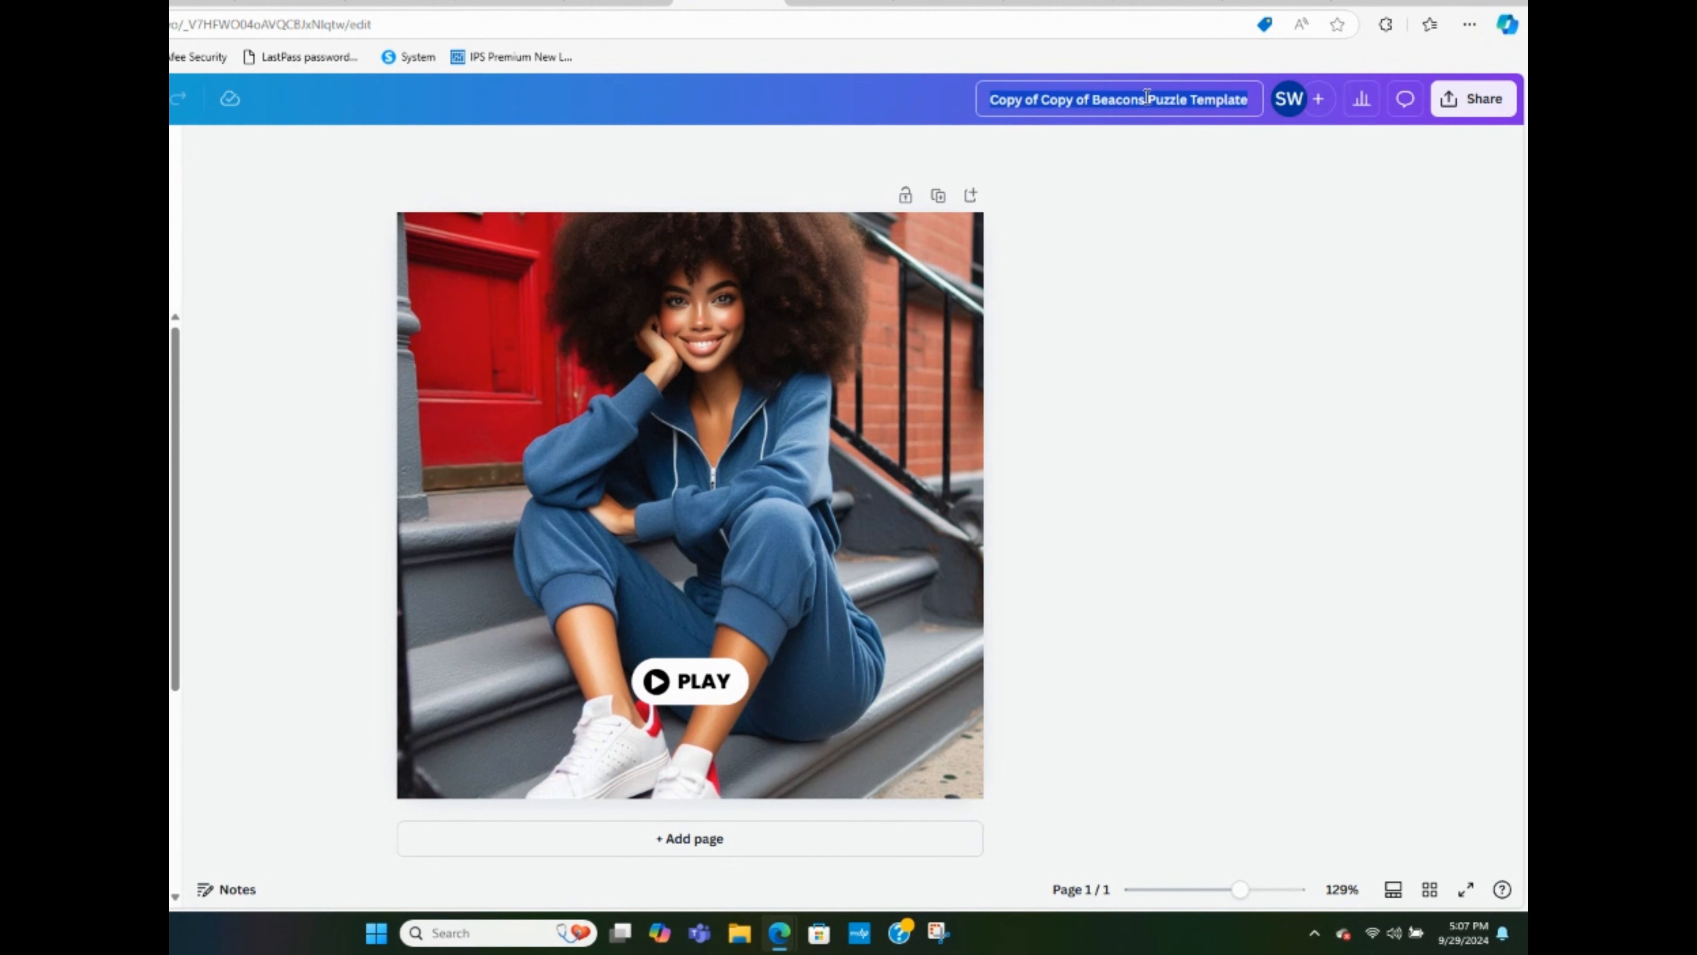
pyautogui.write('Brook')
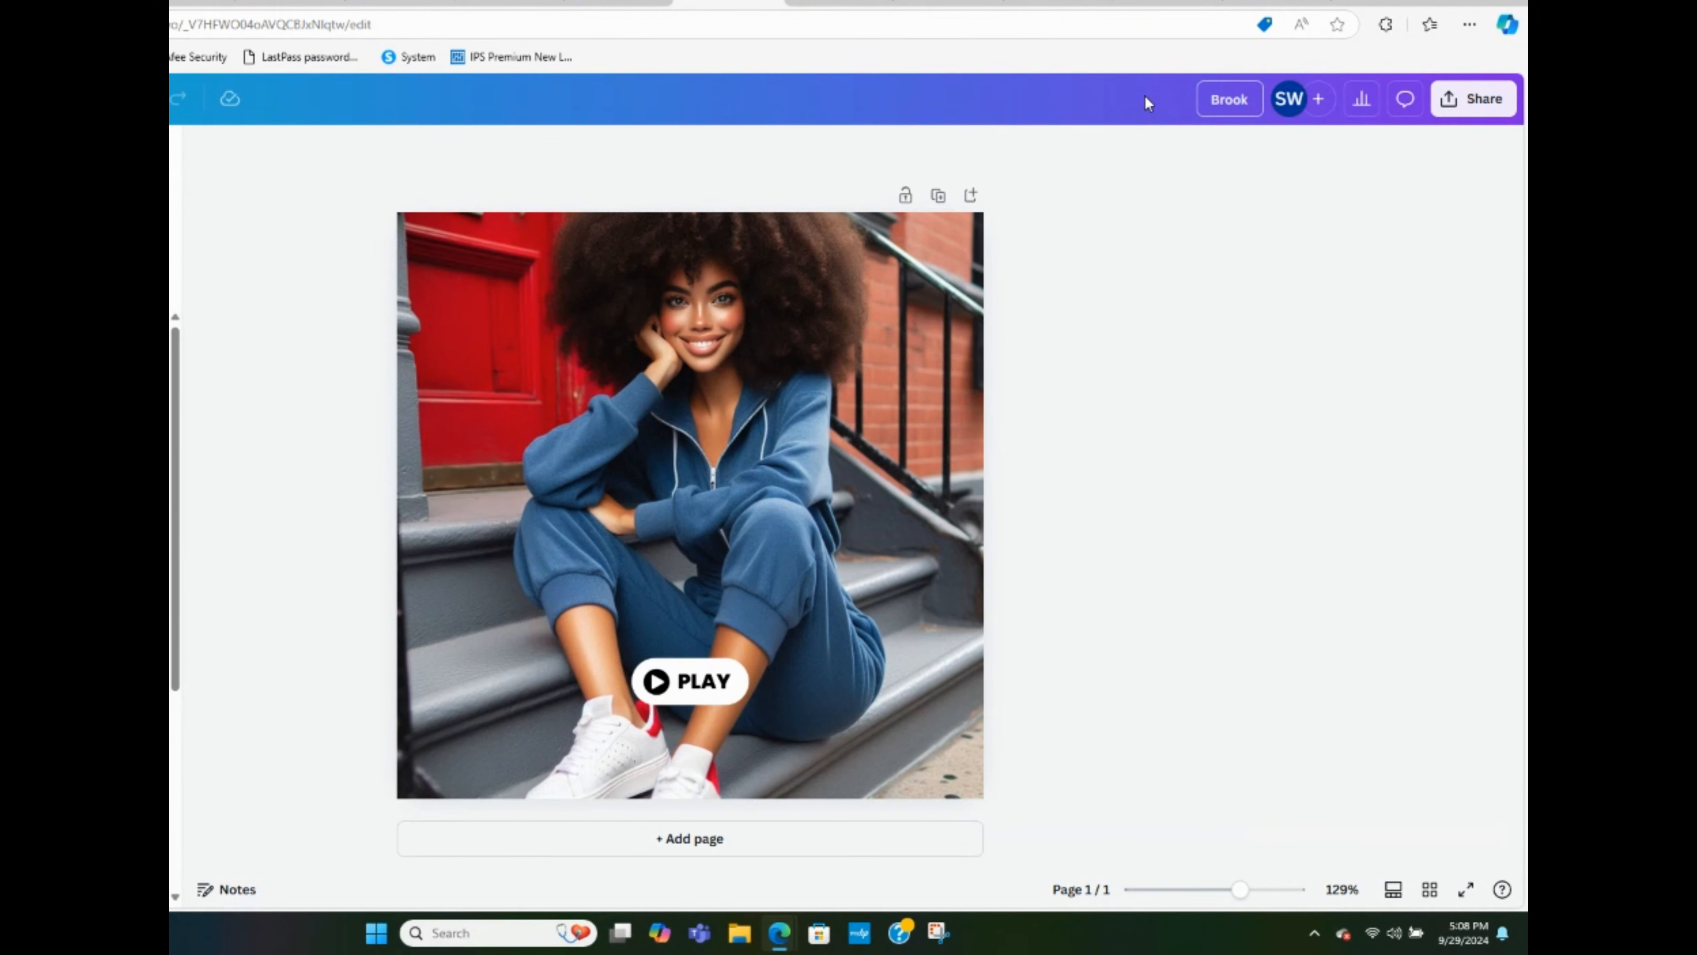
pyautogui.write('lyn Girl')
pyautogui.click(1474, 107)
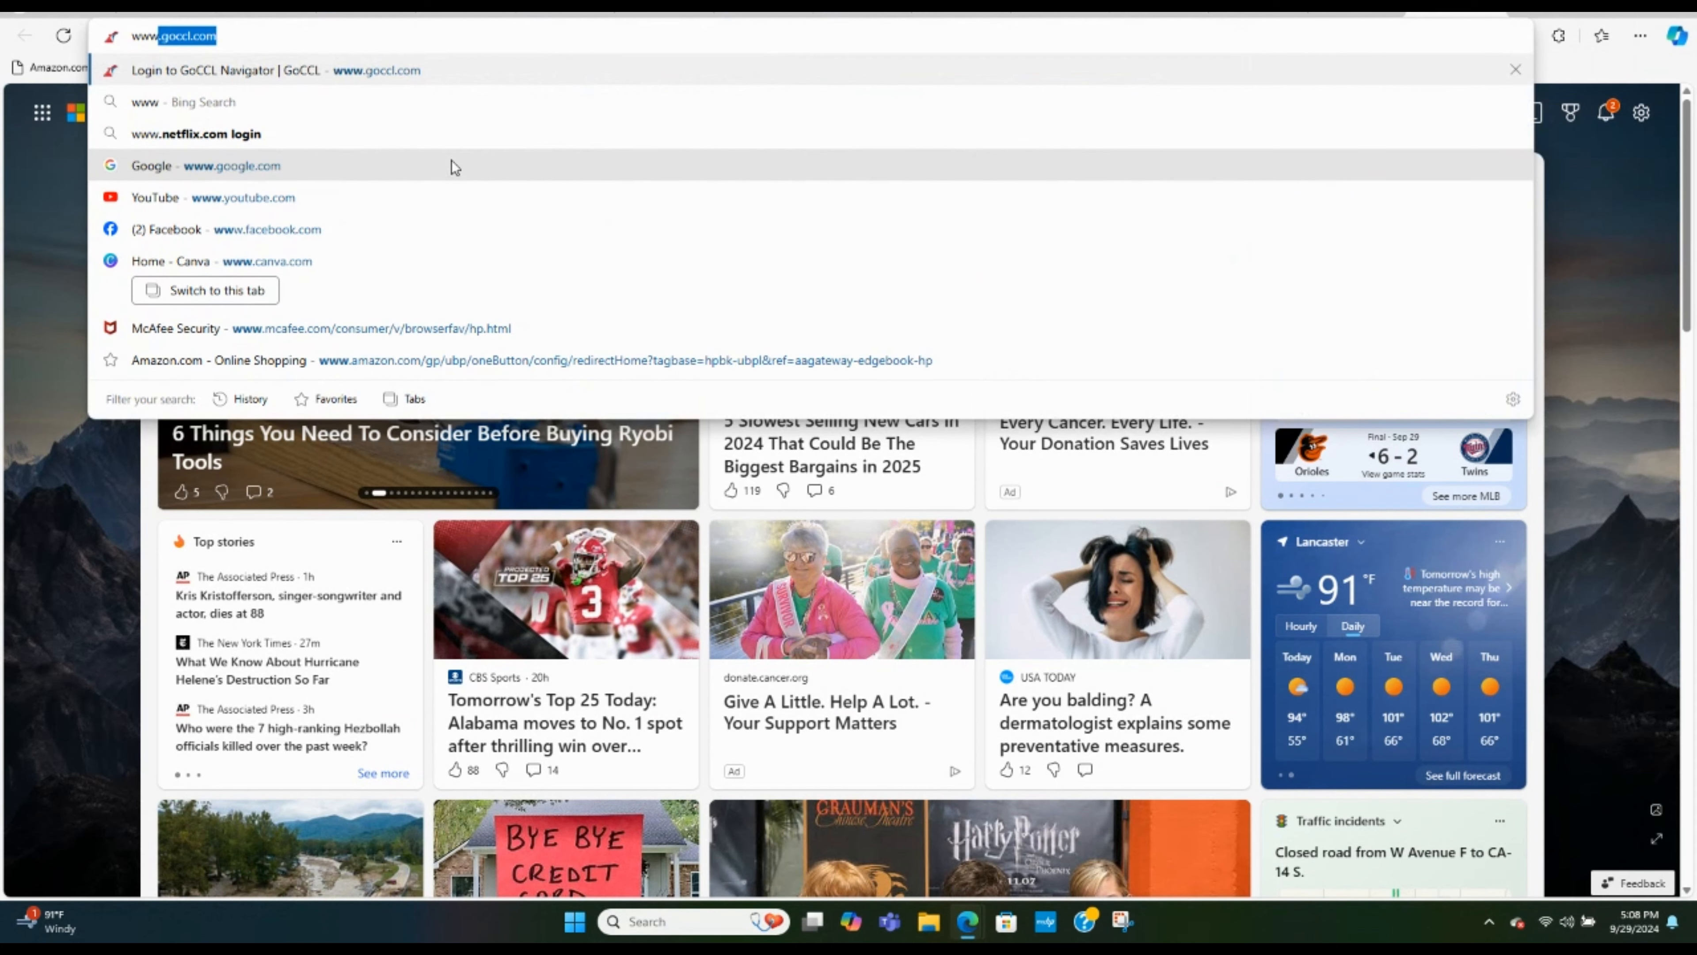
pyautogui.write('.ji')
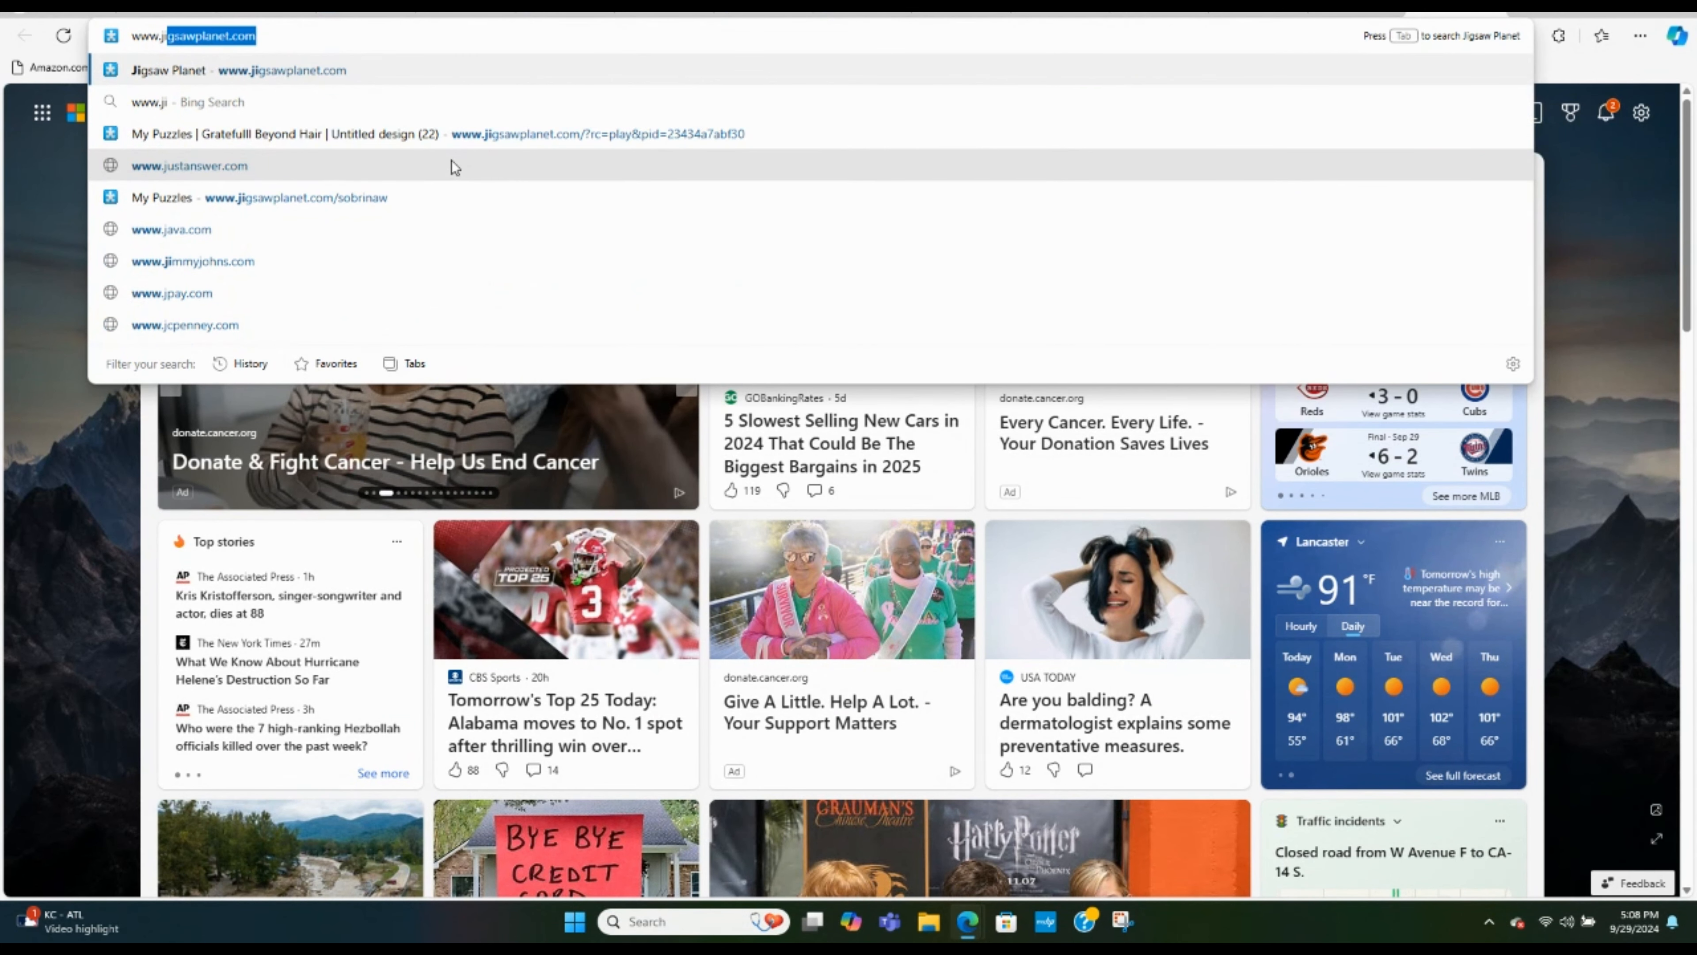
pyautogui.write('g')
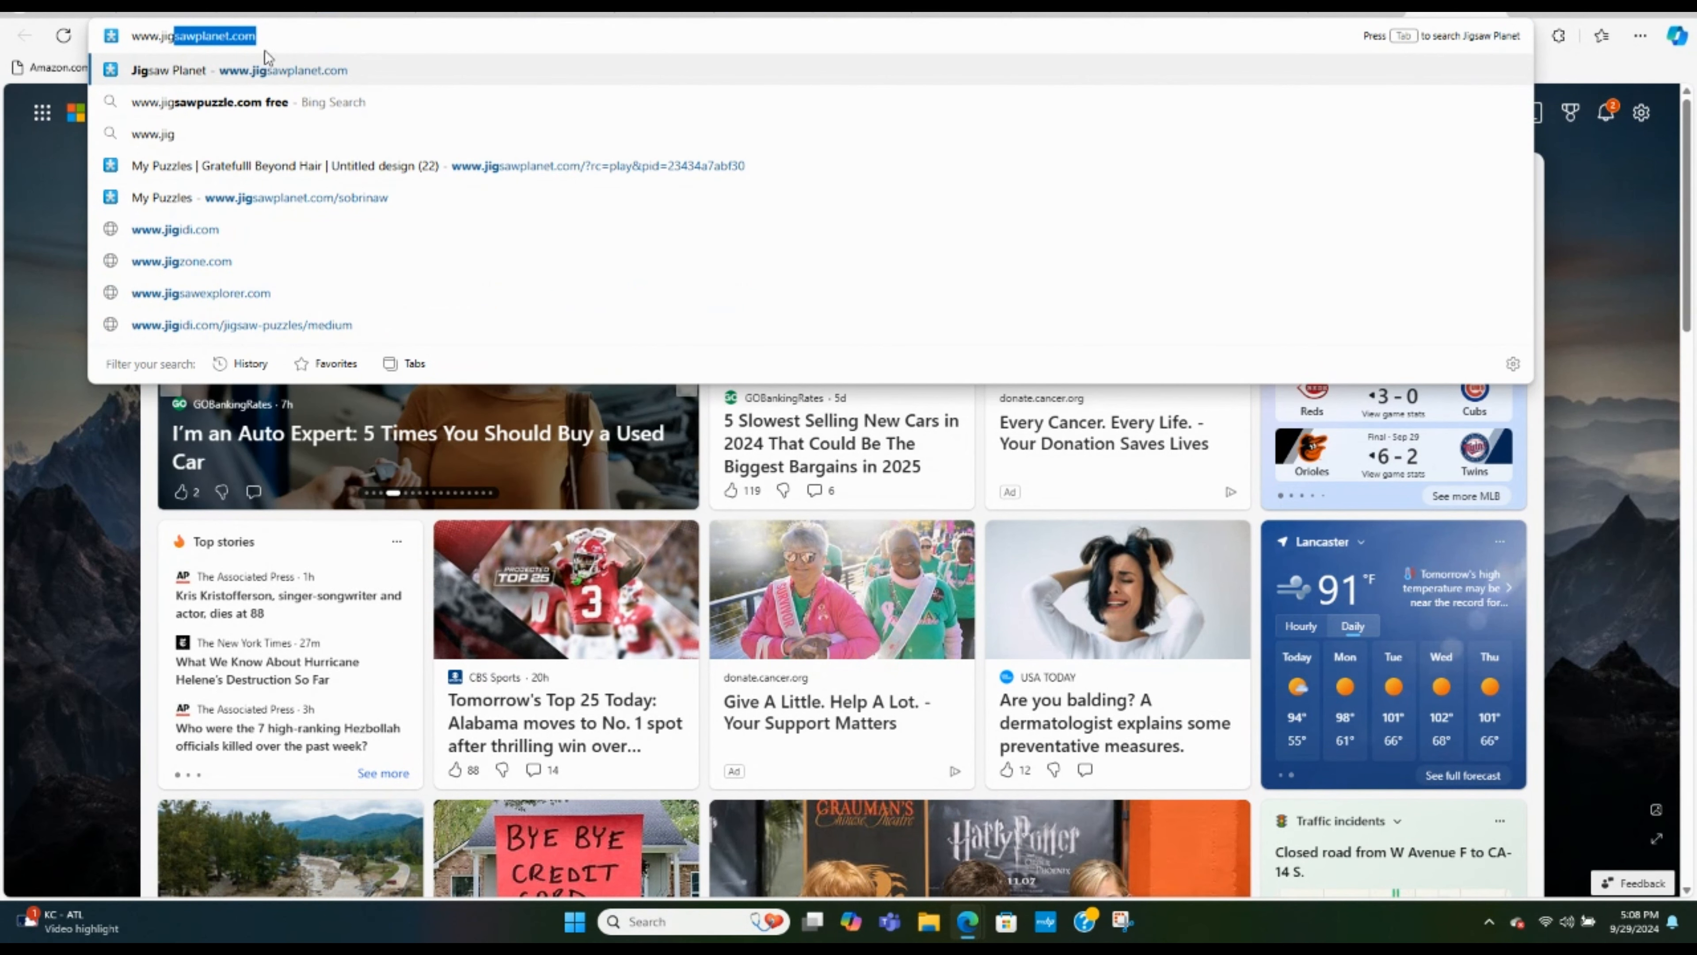
pyautogui.press('Return')
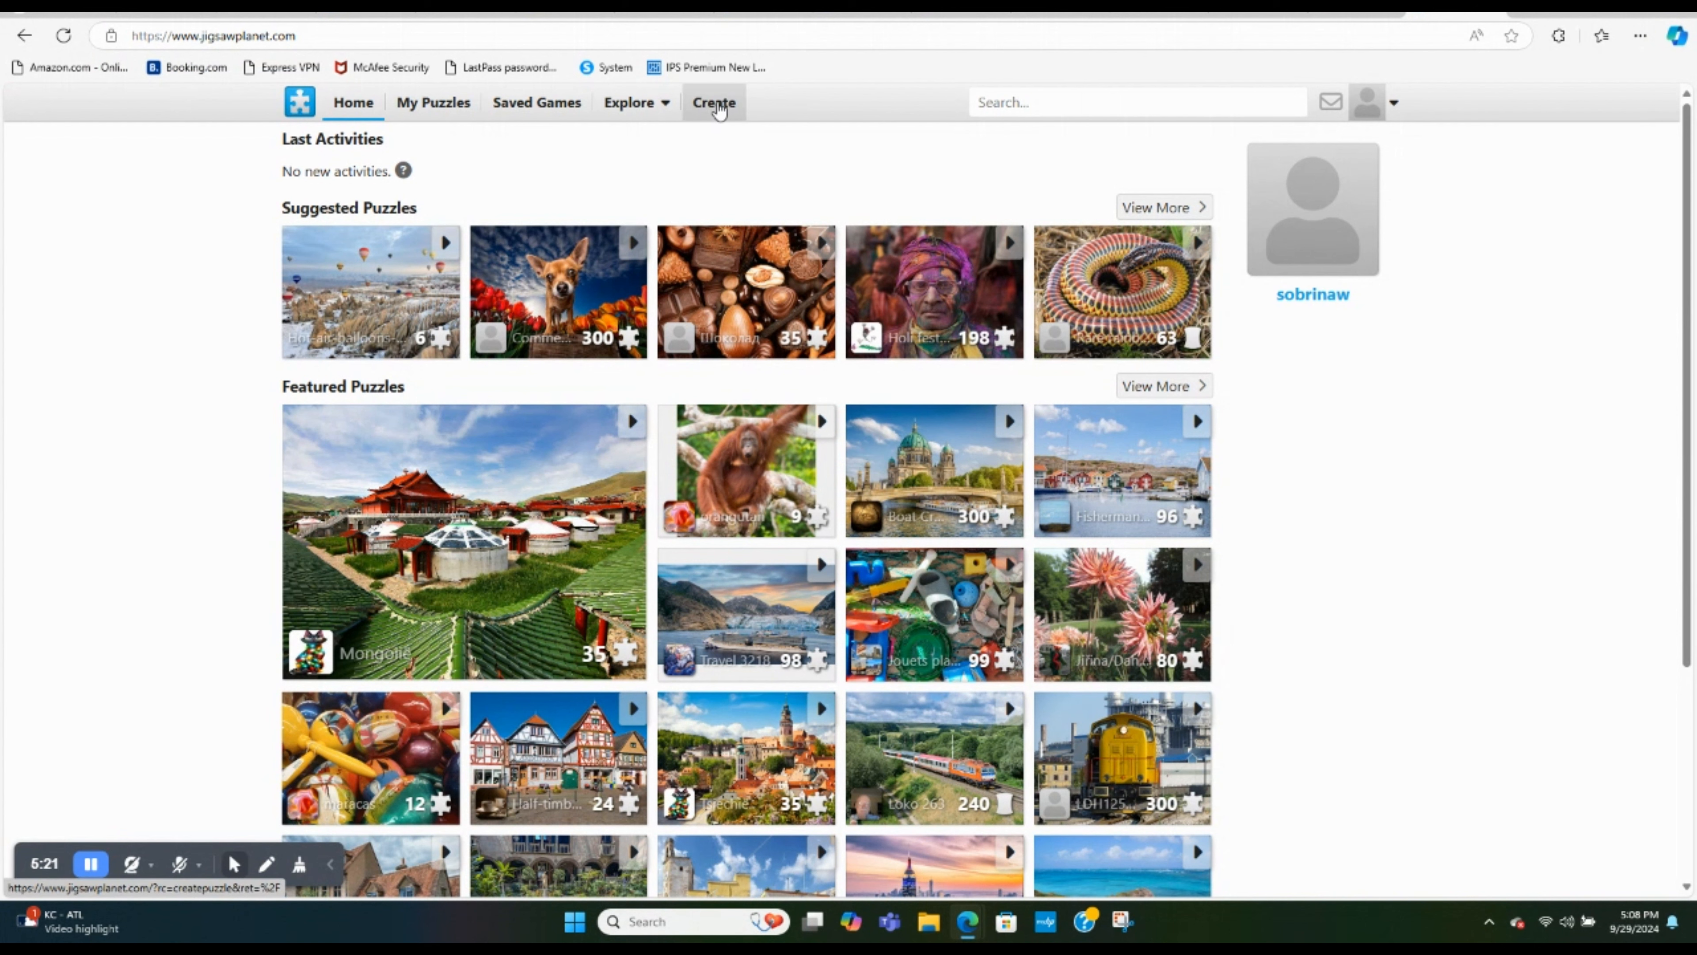
pyautogui.click(714, 107)
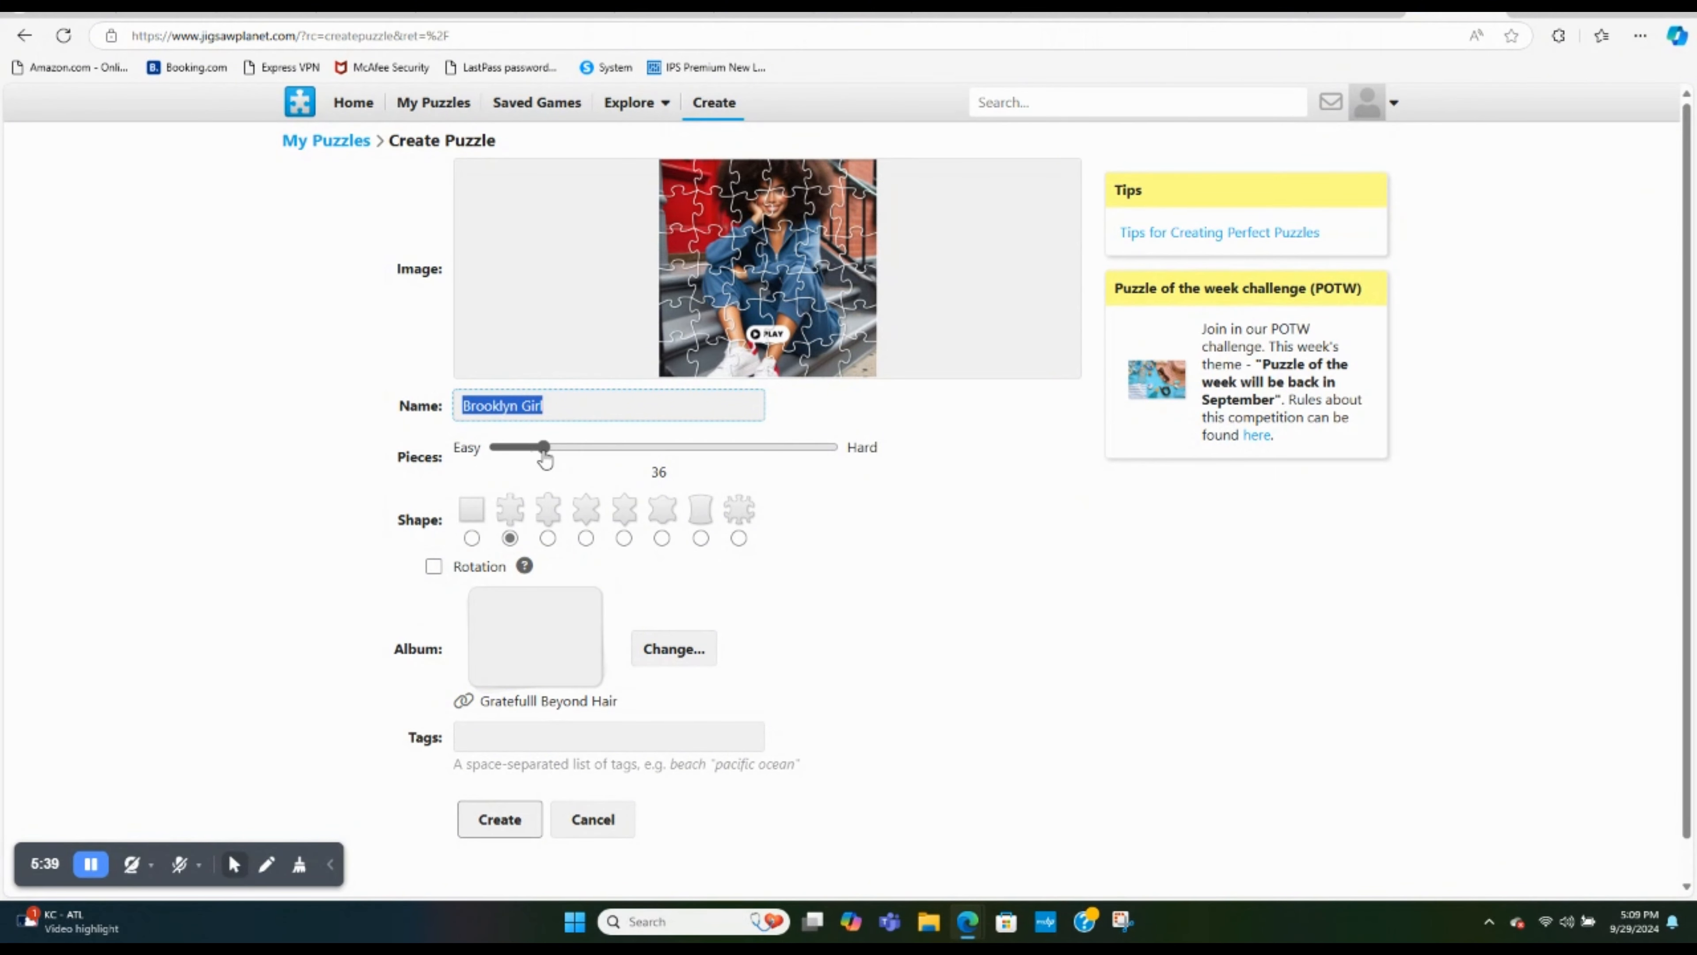
# Reduce the Brooklyn Girl puzzle's difficulty to 9 pieces
pyautogui.moveTo(544, 459); pyautogui.dragTo(513, 455)
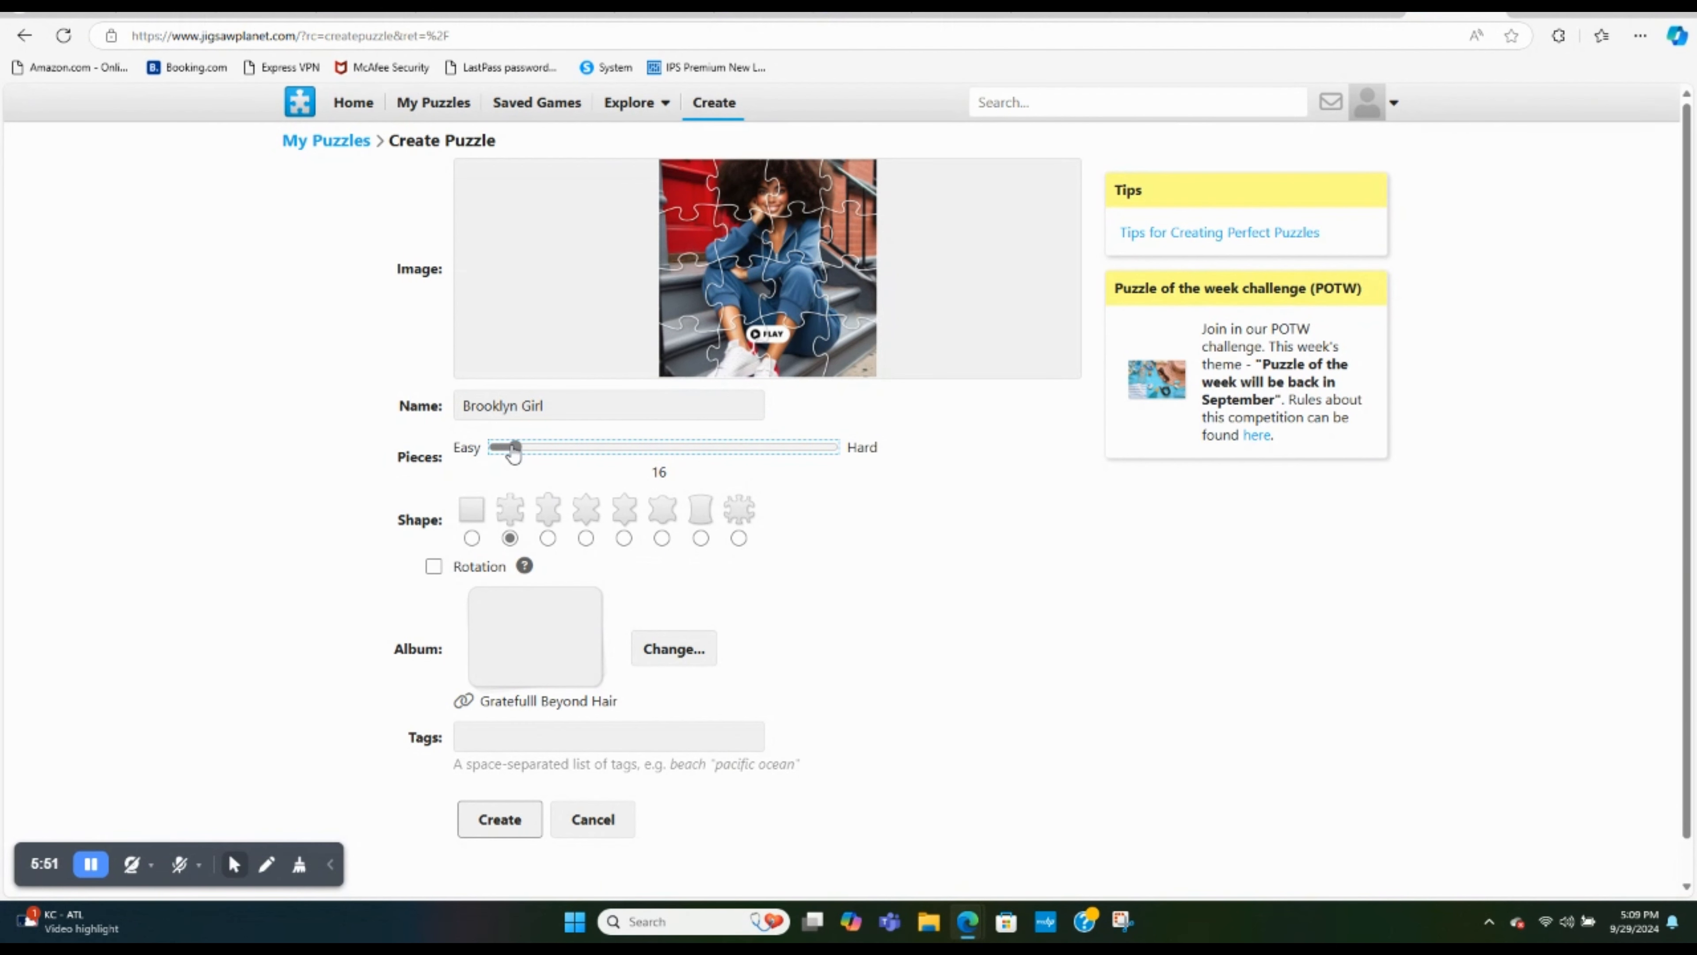
pyautogui.moveTo(513, 455); pyautogui.dragTo(512, 452)
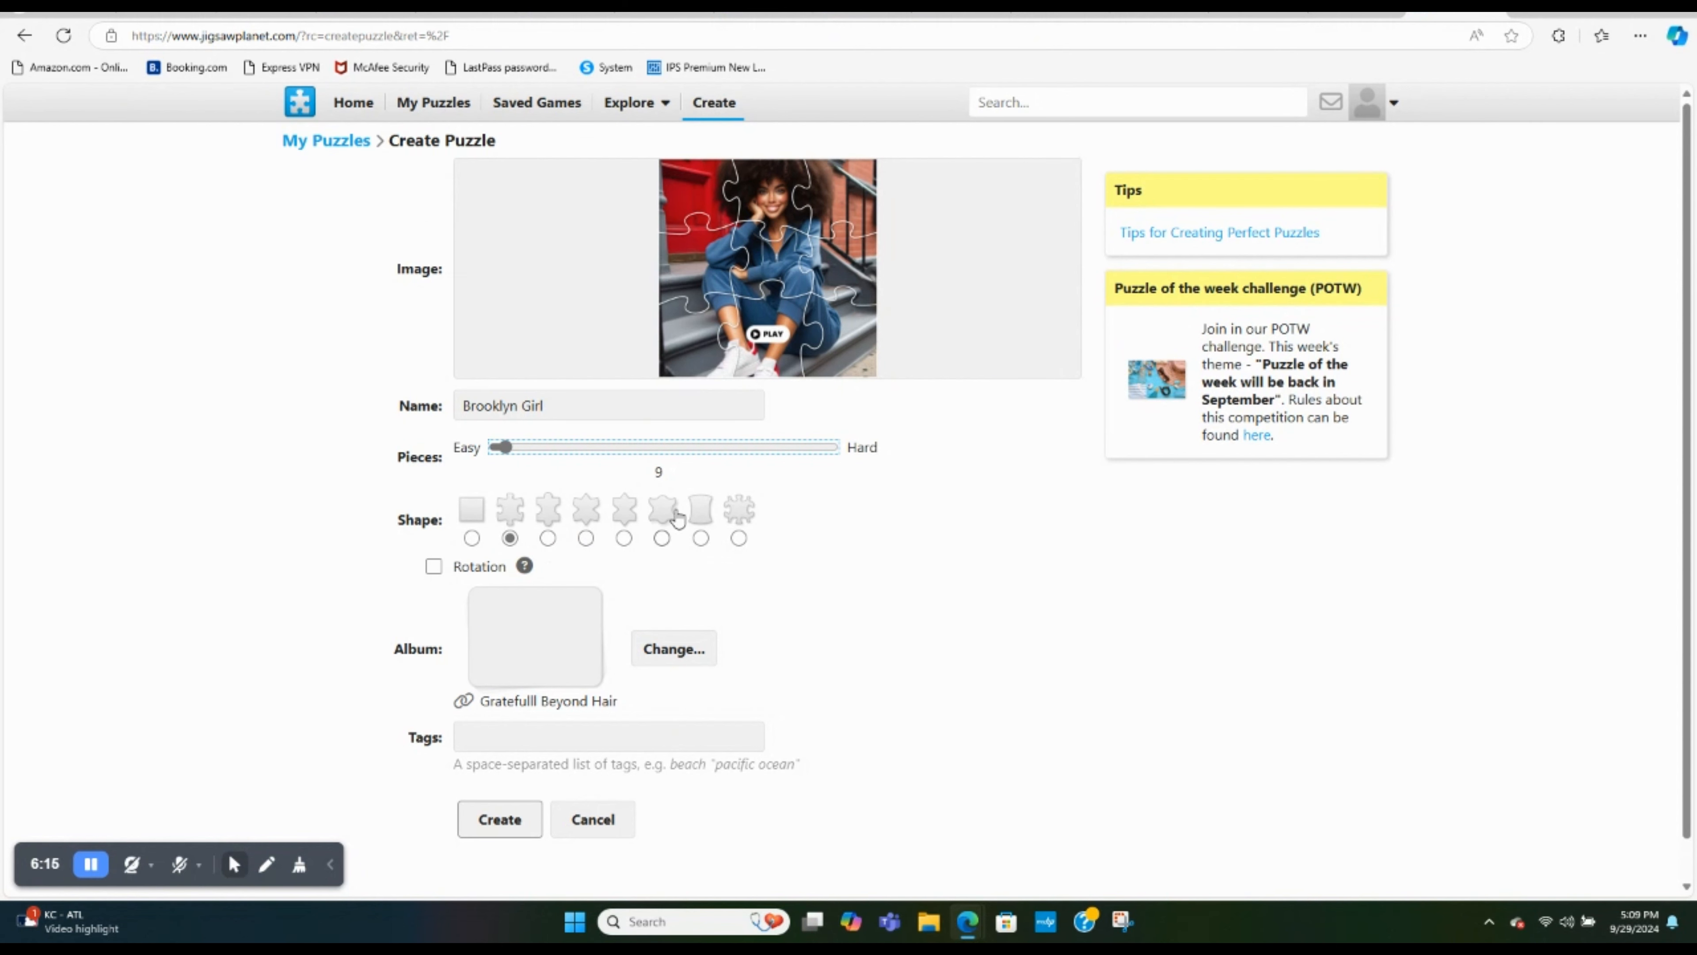
# Try the curved, multi-tab and straight-edged piece shapes on the puzzle image, and return to the classic tabbed shape
pyautogui.click(700, 539)
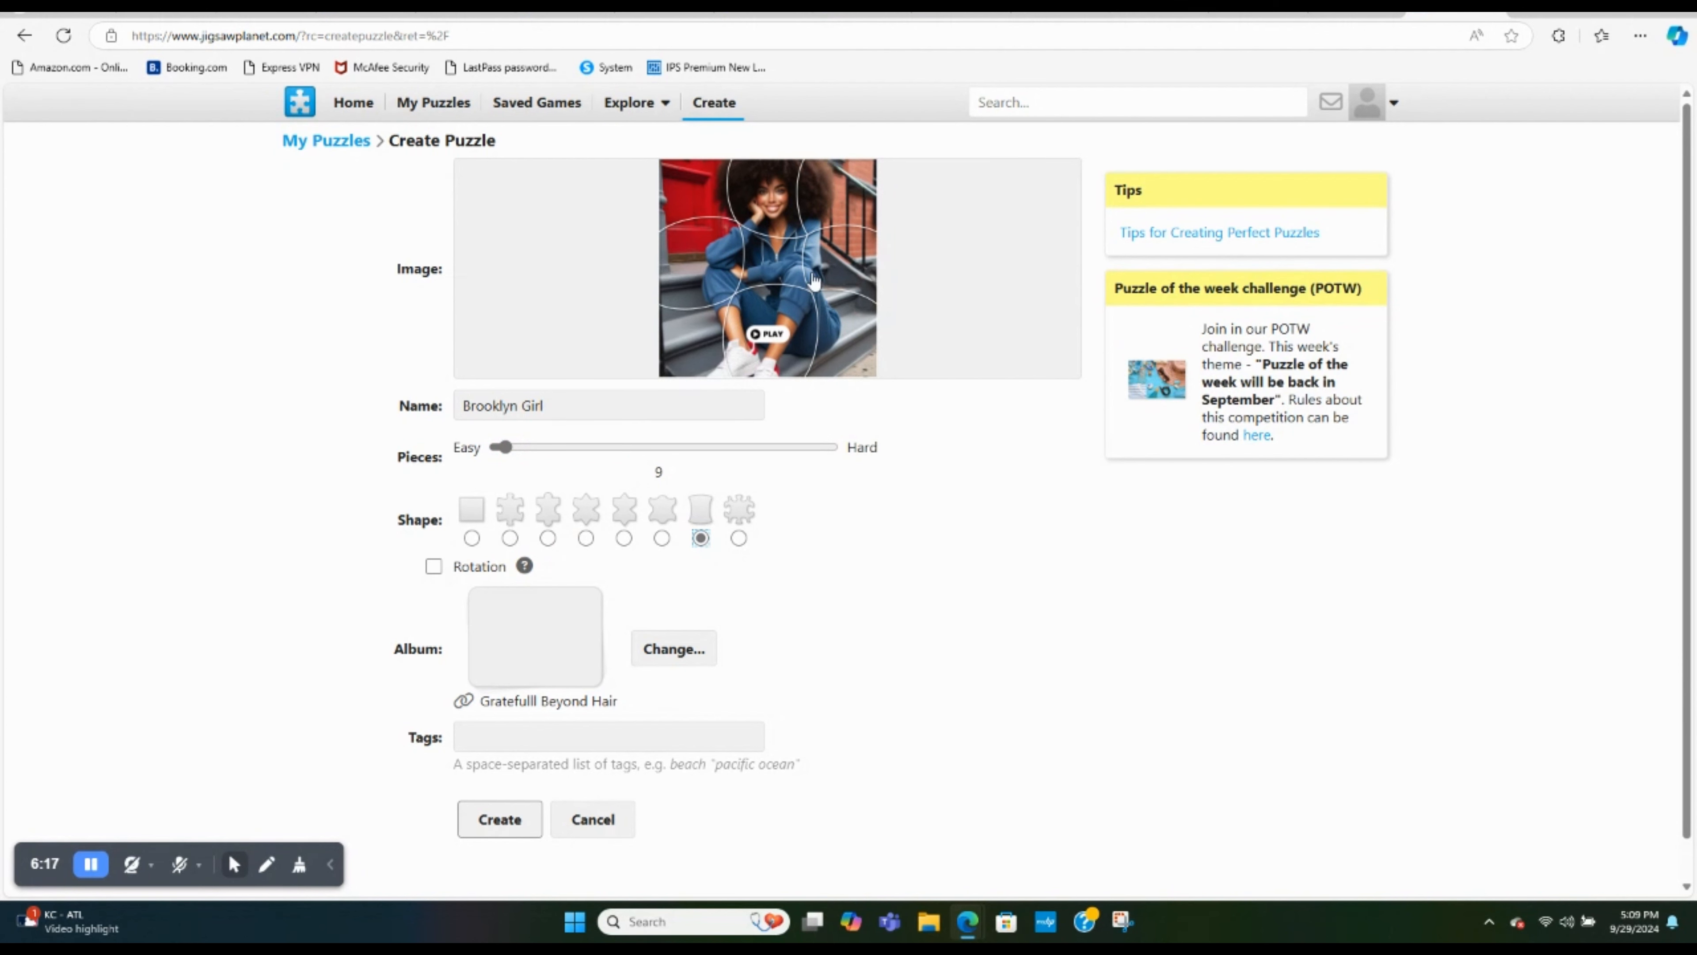
pyautogui.click(742, 539)
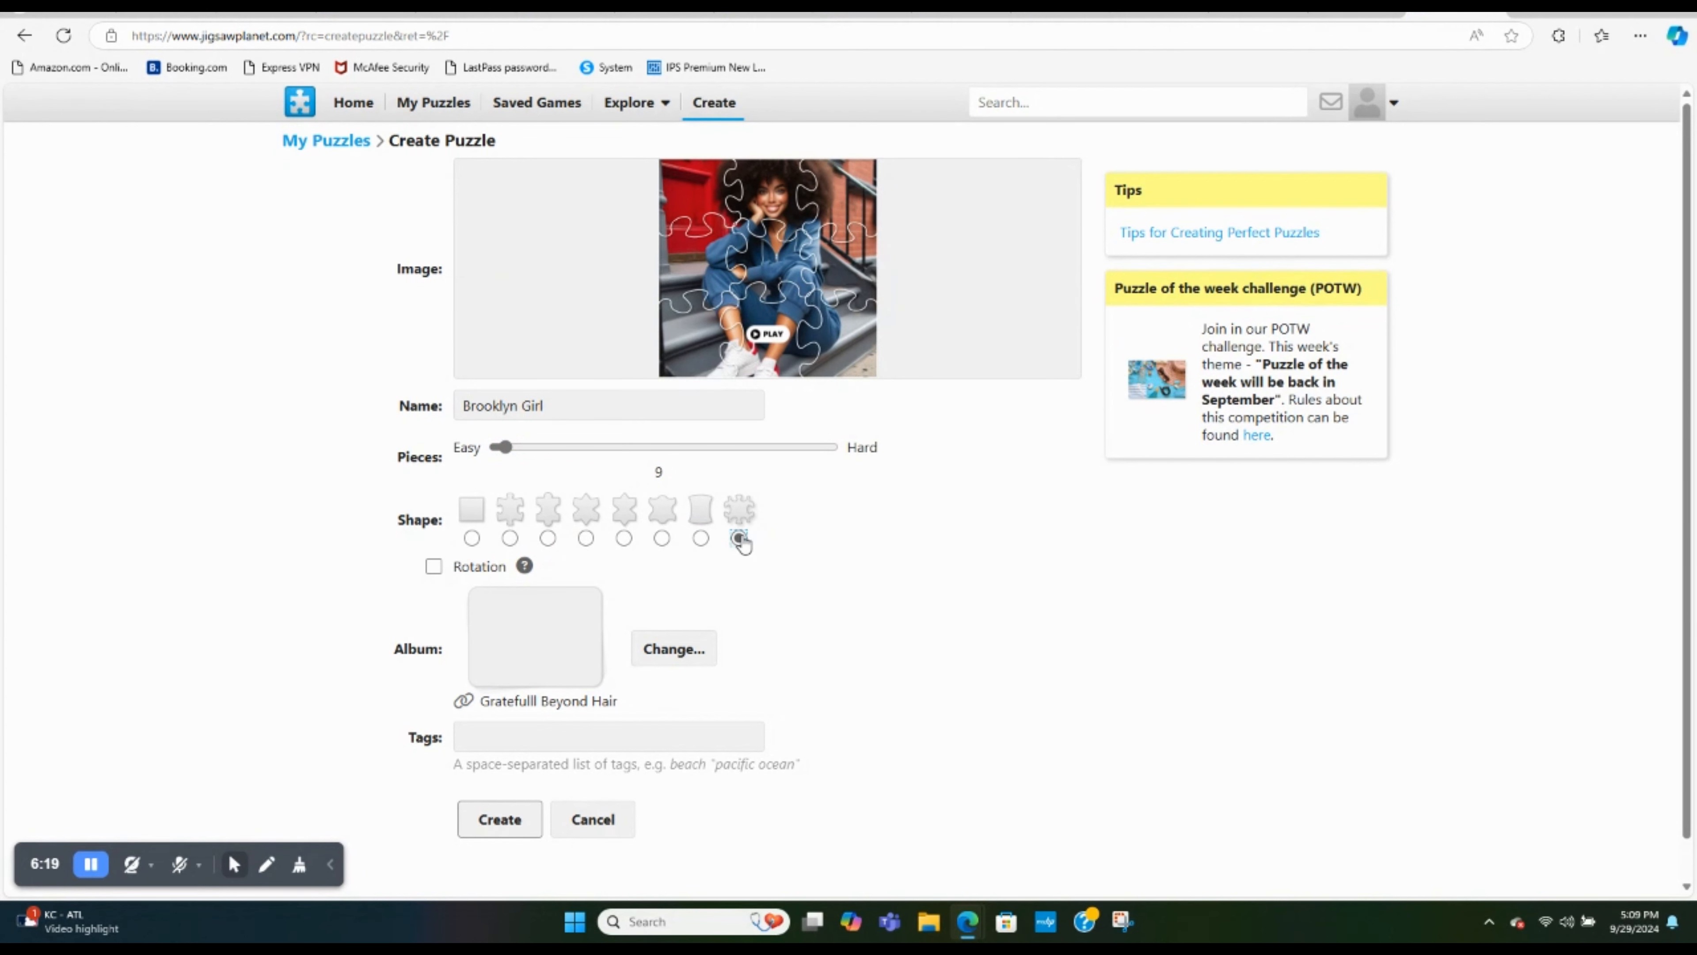
pyautogui.click(472, 538)
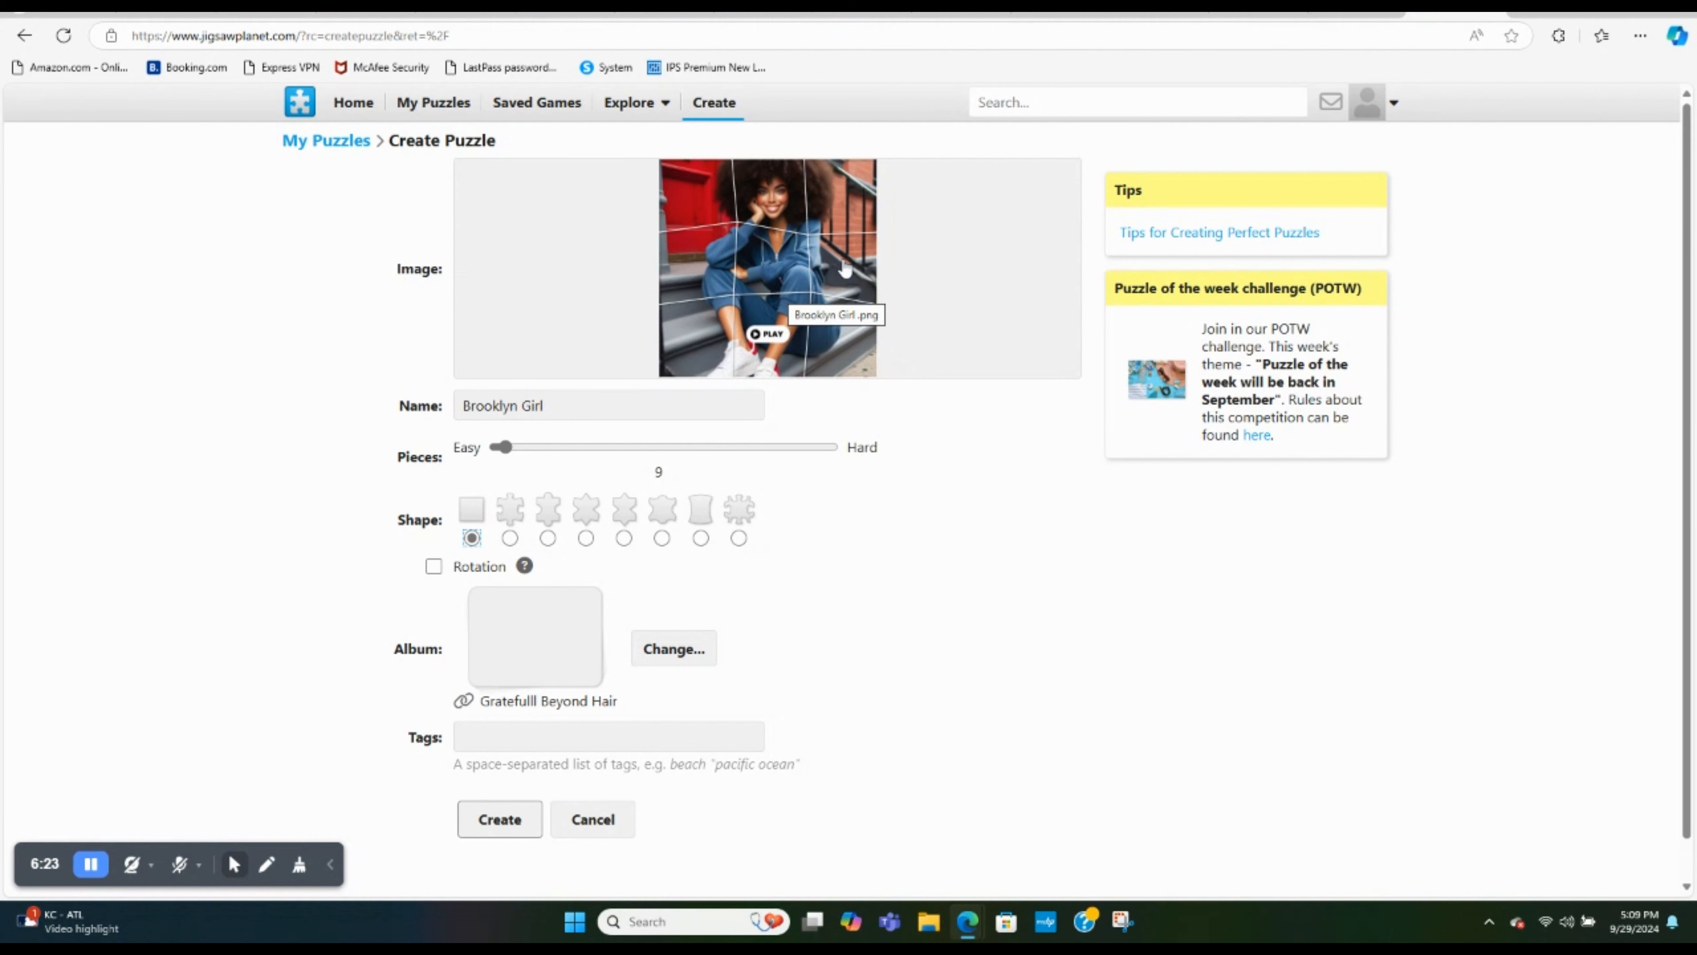
pyautogui.click(509, 538)
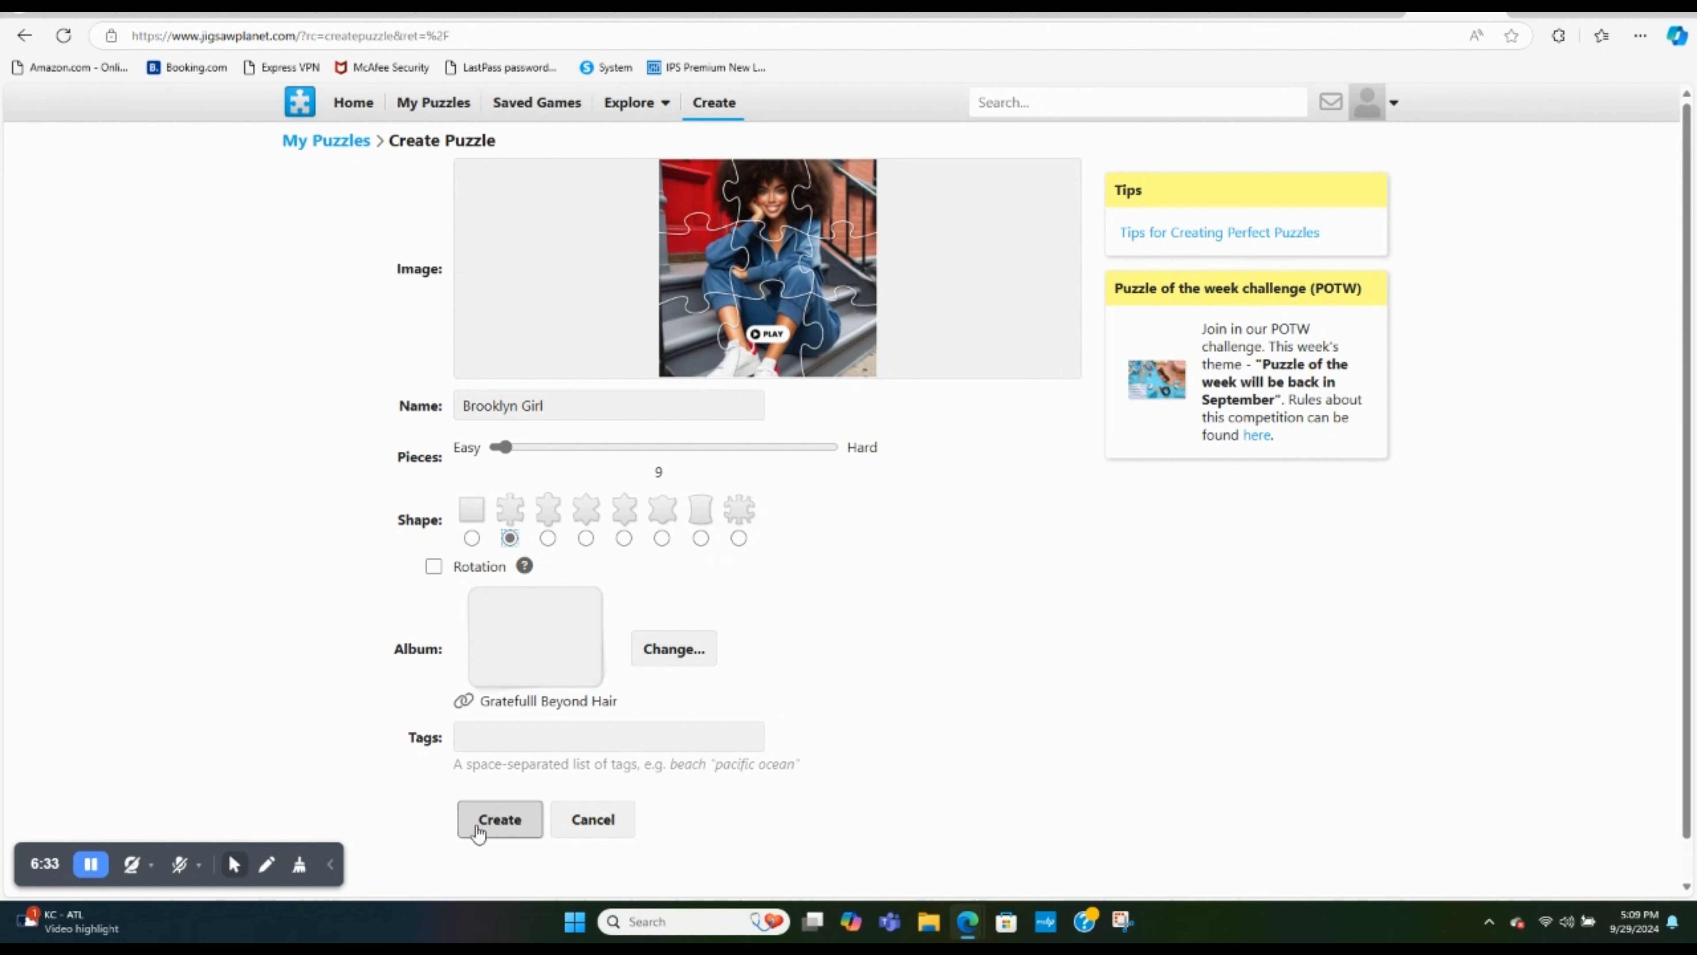
# Create the Brooklyn Girl puzzle and move the red door piece upward, away from the piece with the PLAY label
pyautogui.click(503, 829)
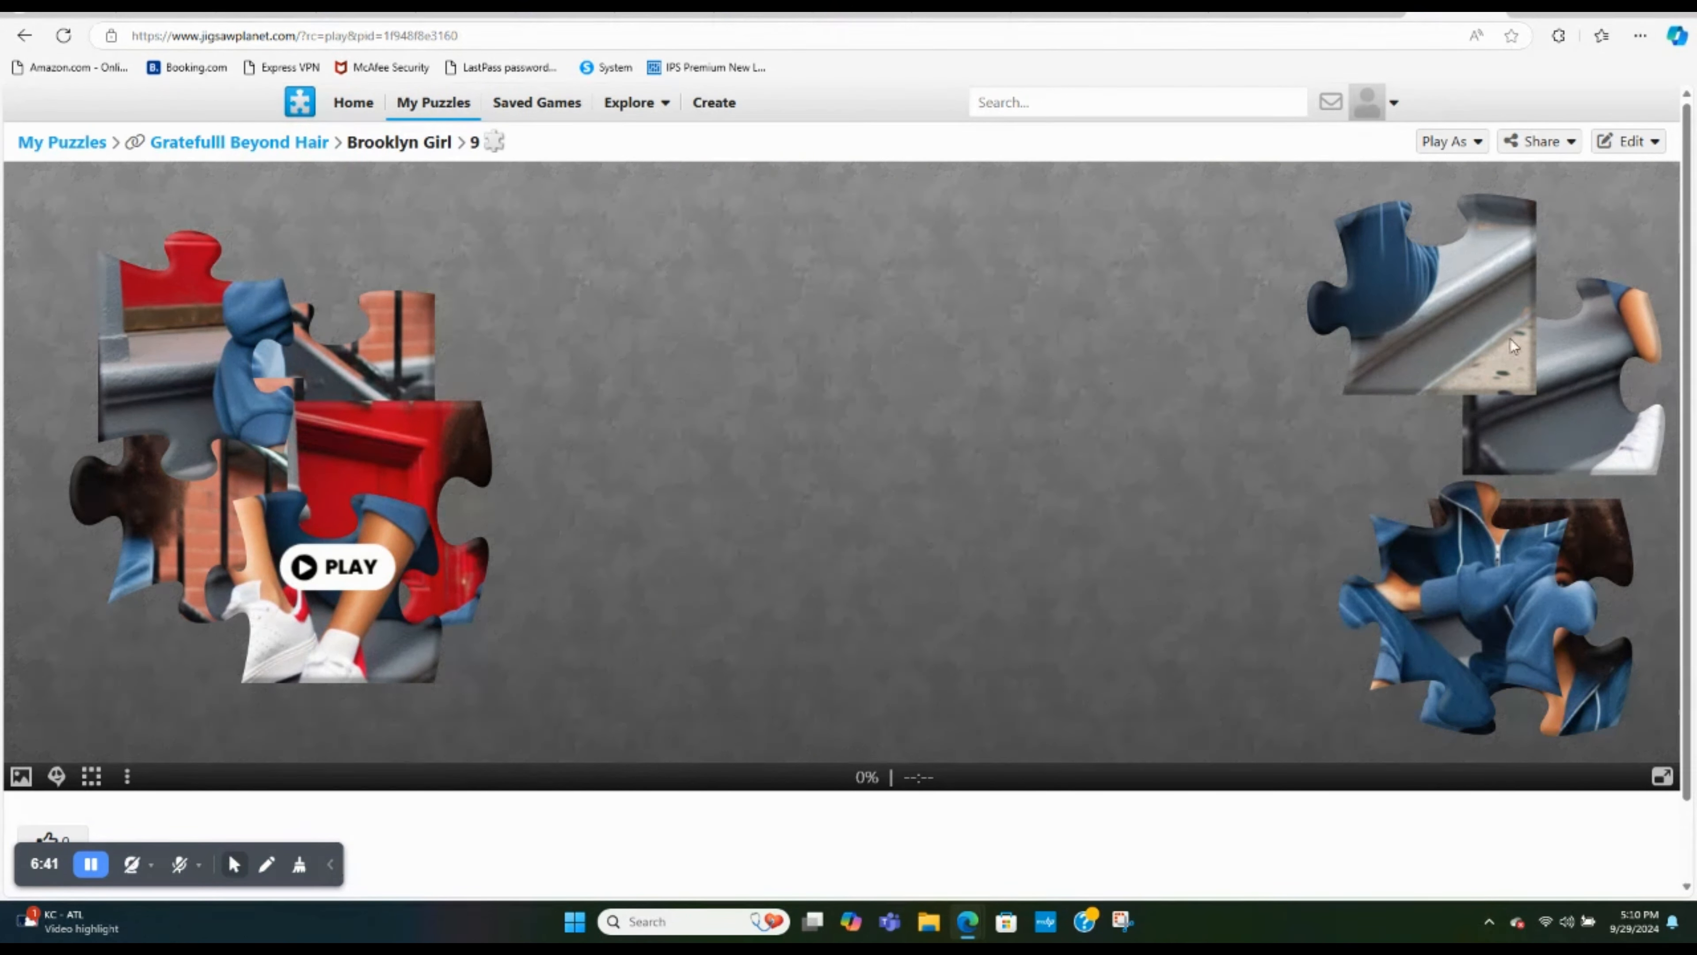
pyautogui.click(331, 867)
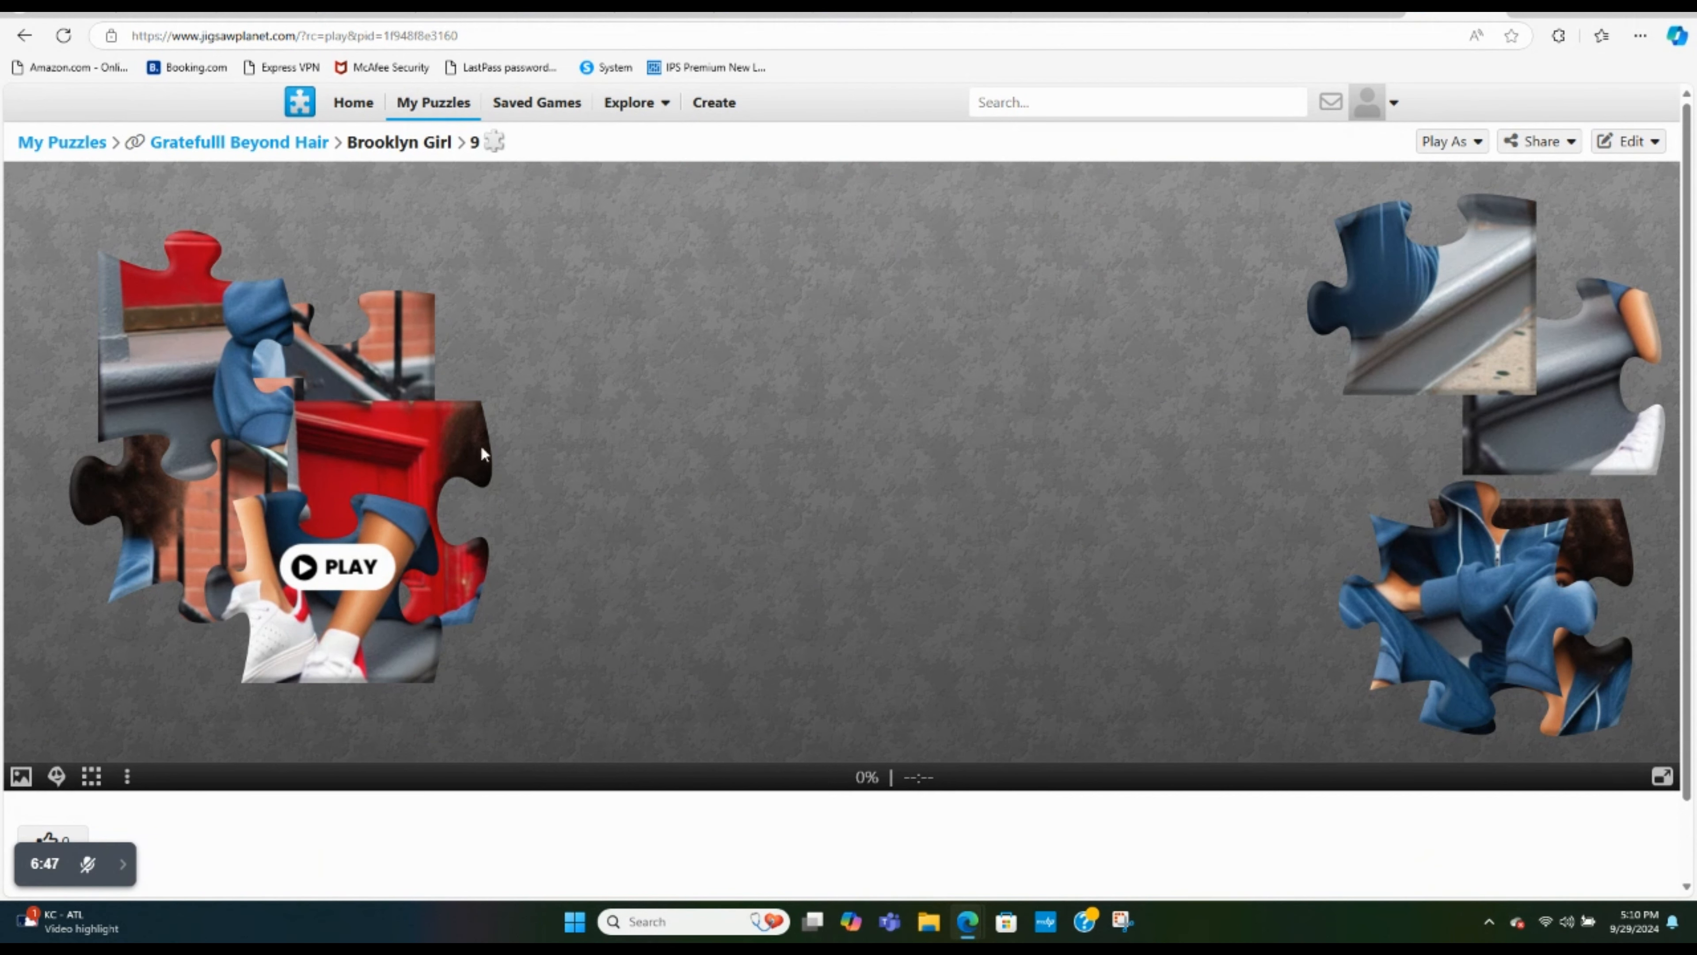
pyautogui.moveTo(375, 494); pyautogui.dragTo(340, 323)
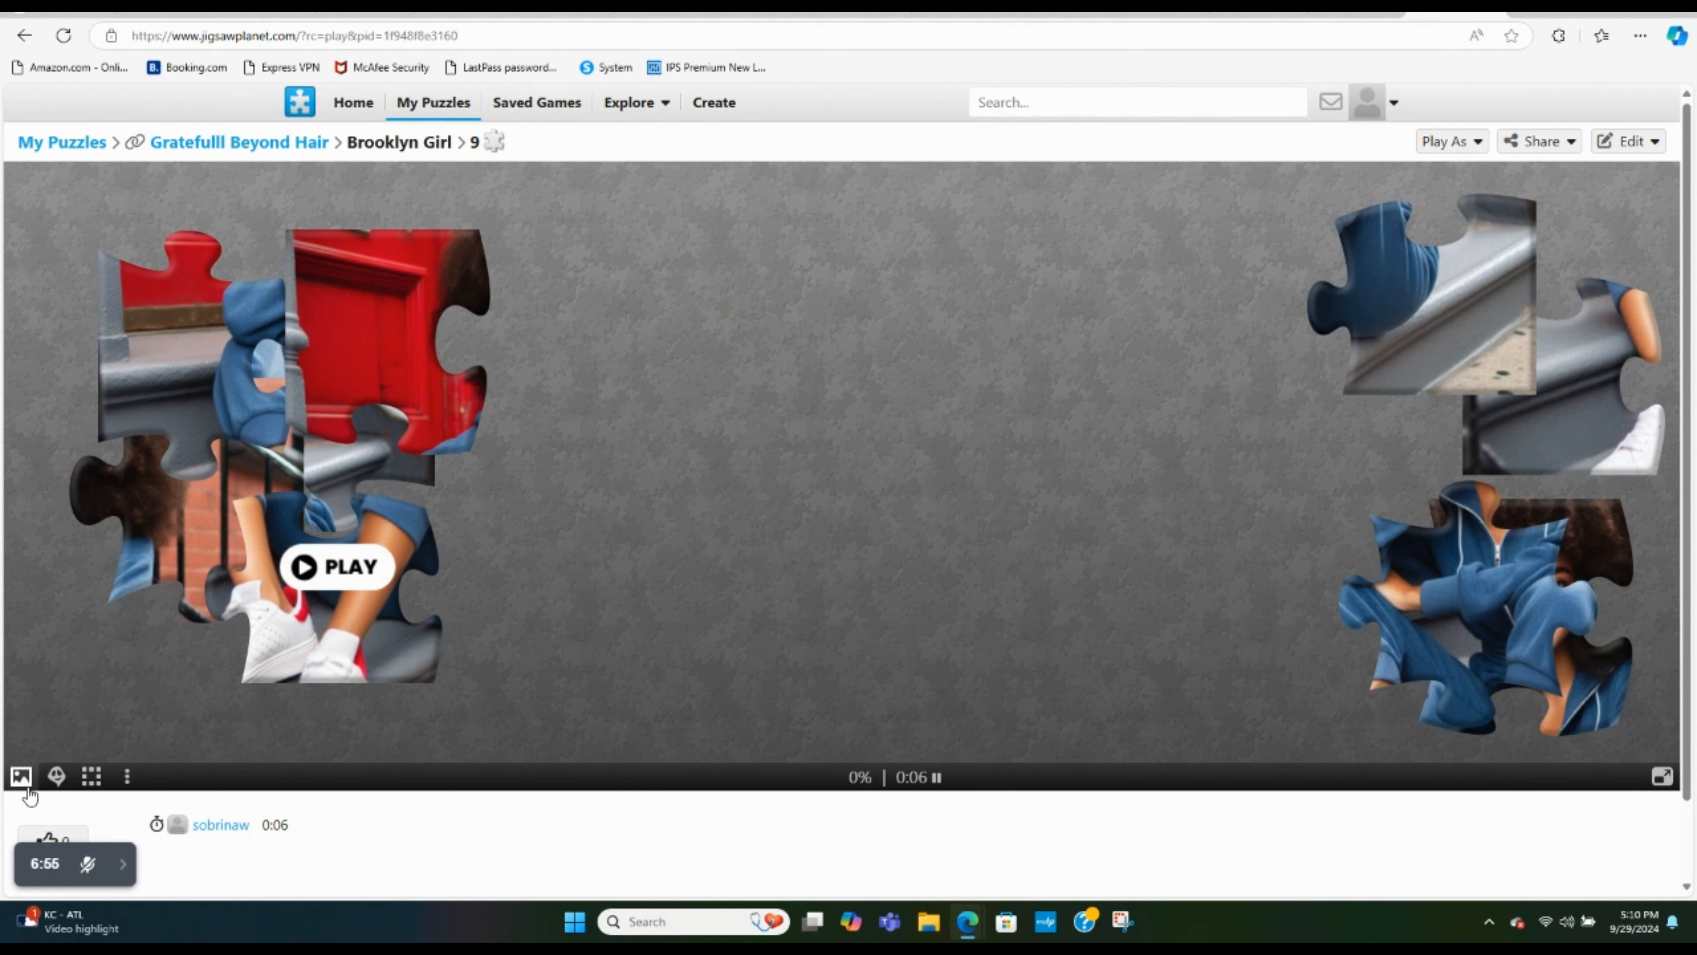
# Show the small reference picture and the faded ghost image as guides for solving the puzzle
pyautogui.click(21, 776)
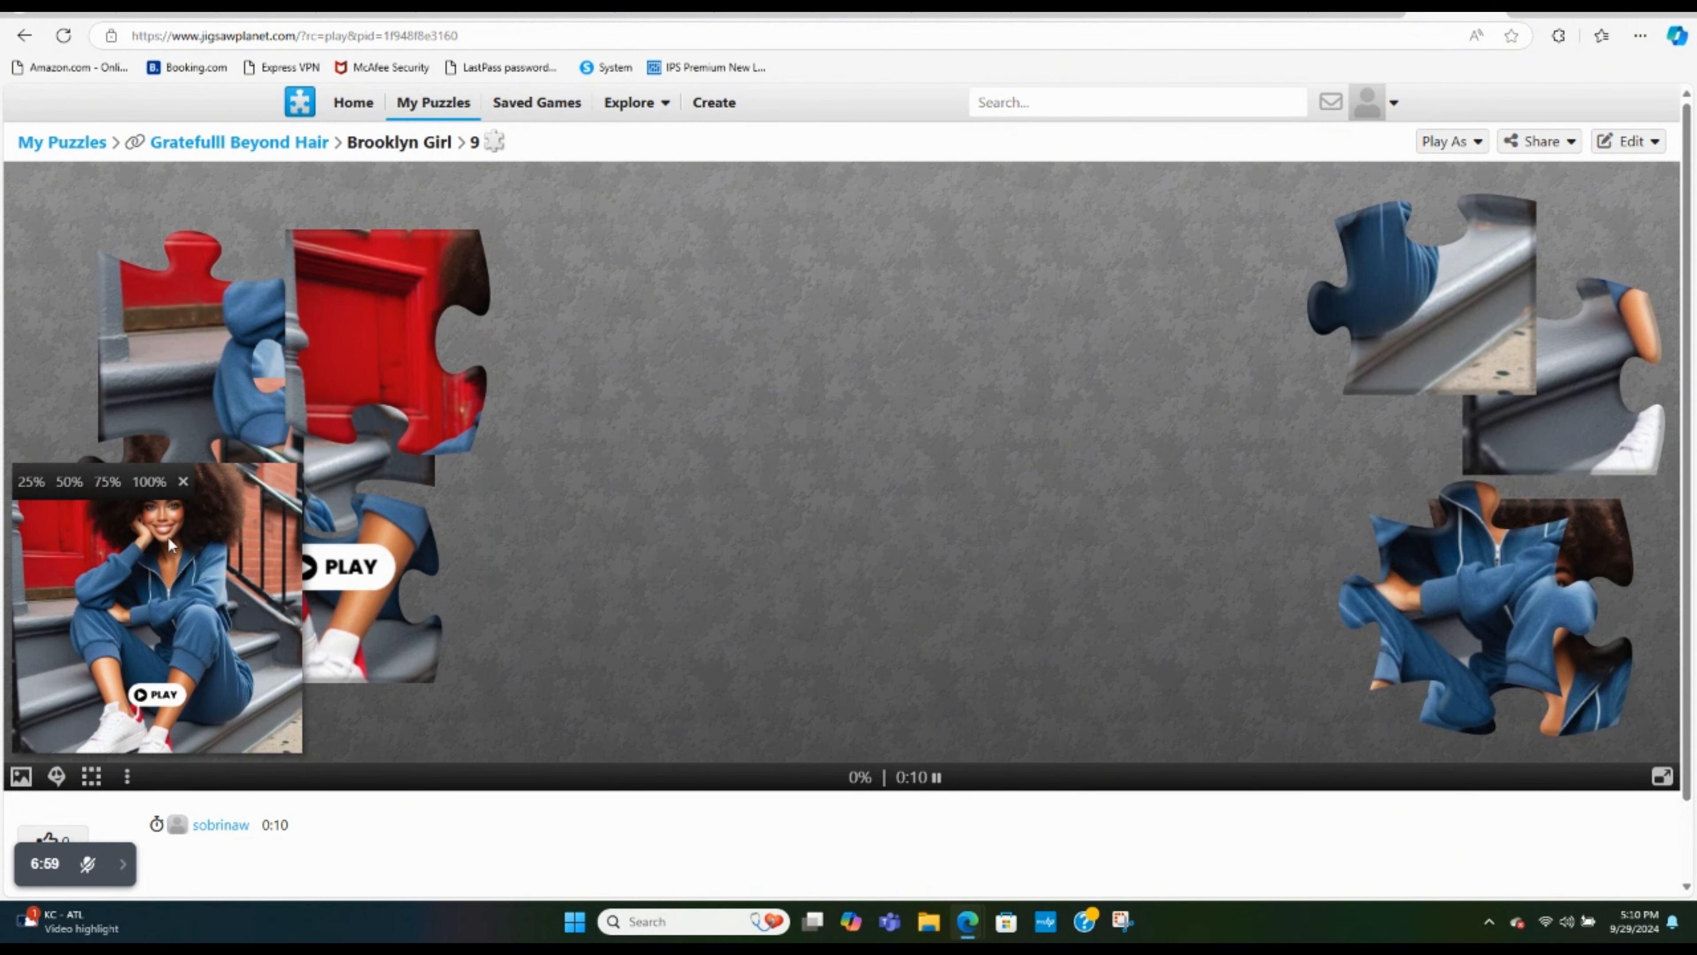
pyautogui.click(183, 483)
pyautogui.click(23, 778)
pyautogui.click(58, 775)
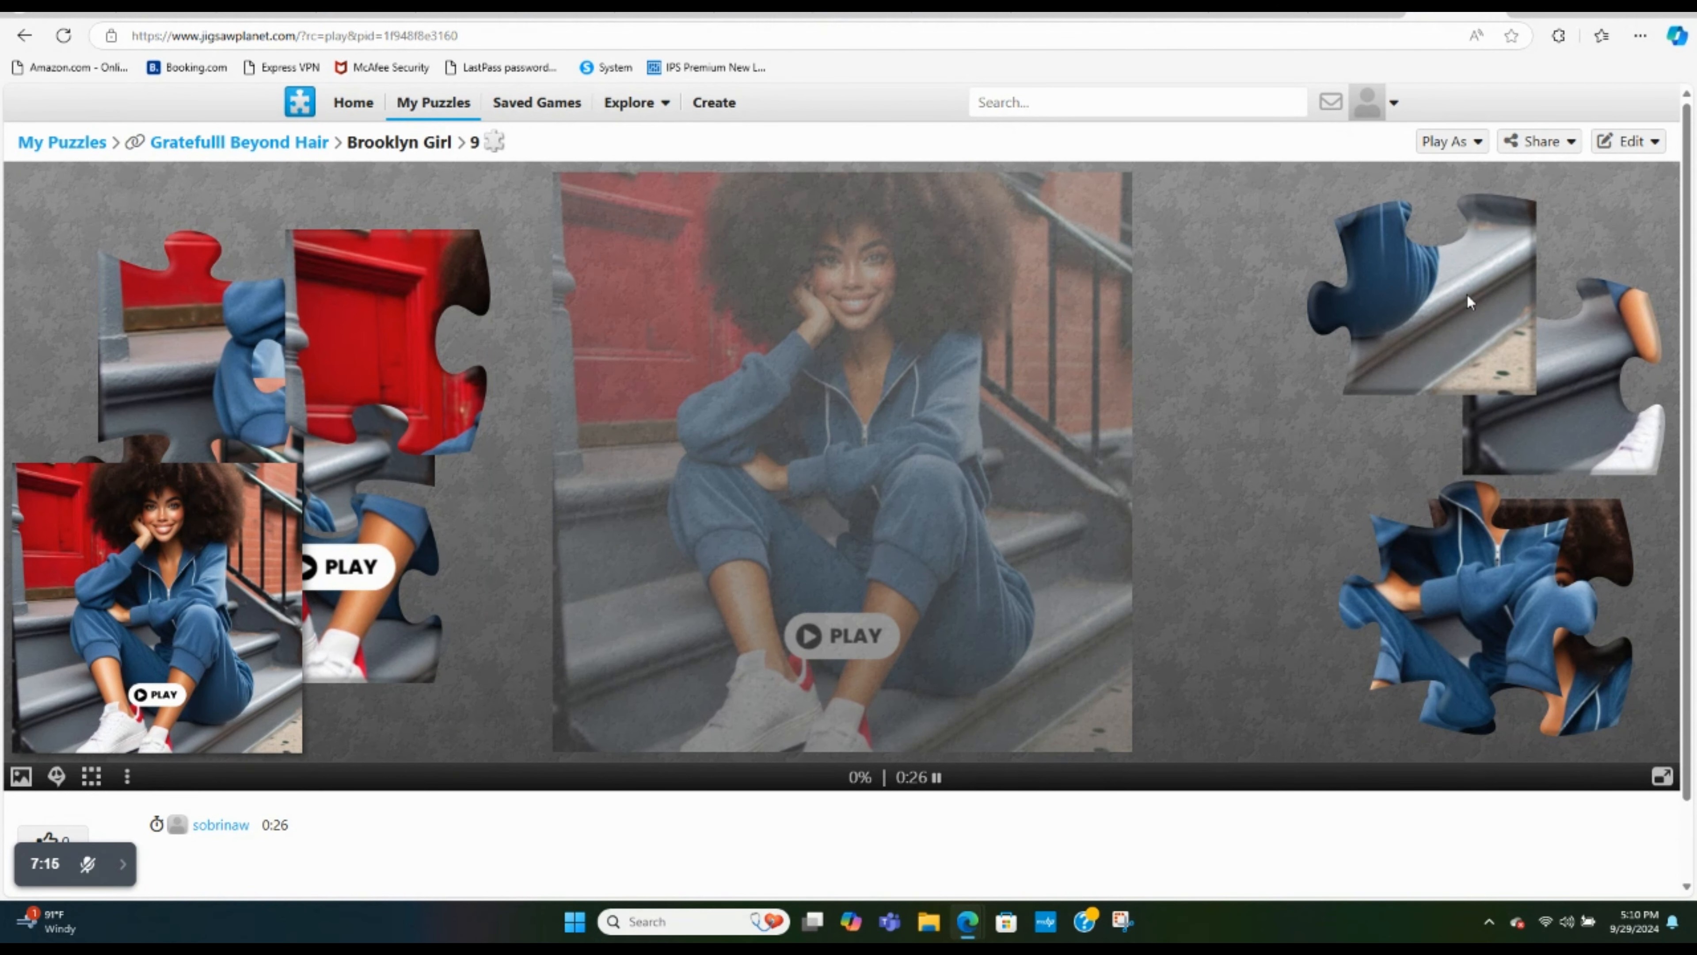
# Place the red door piece and the lower-right stair piece on the ghost image, and move the torso piece off the face piece
pyautogui.moveTo(410, 328); pyautogui.dragTo(673, 274)
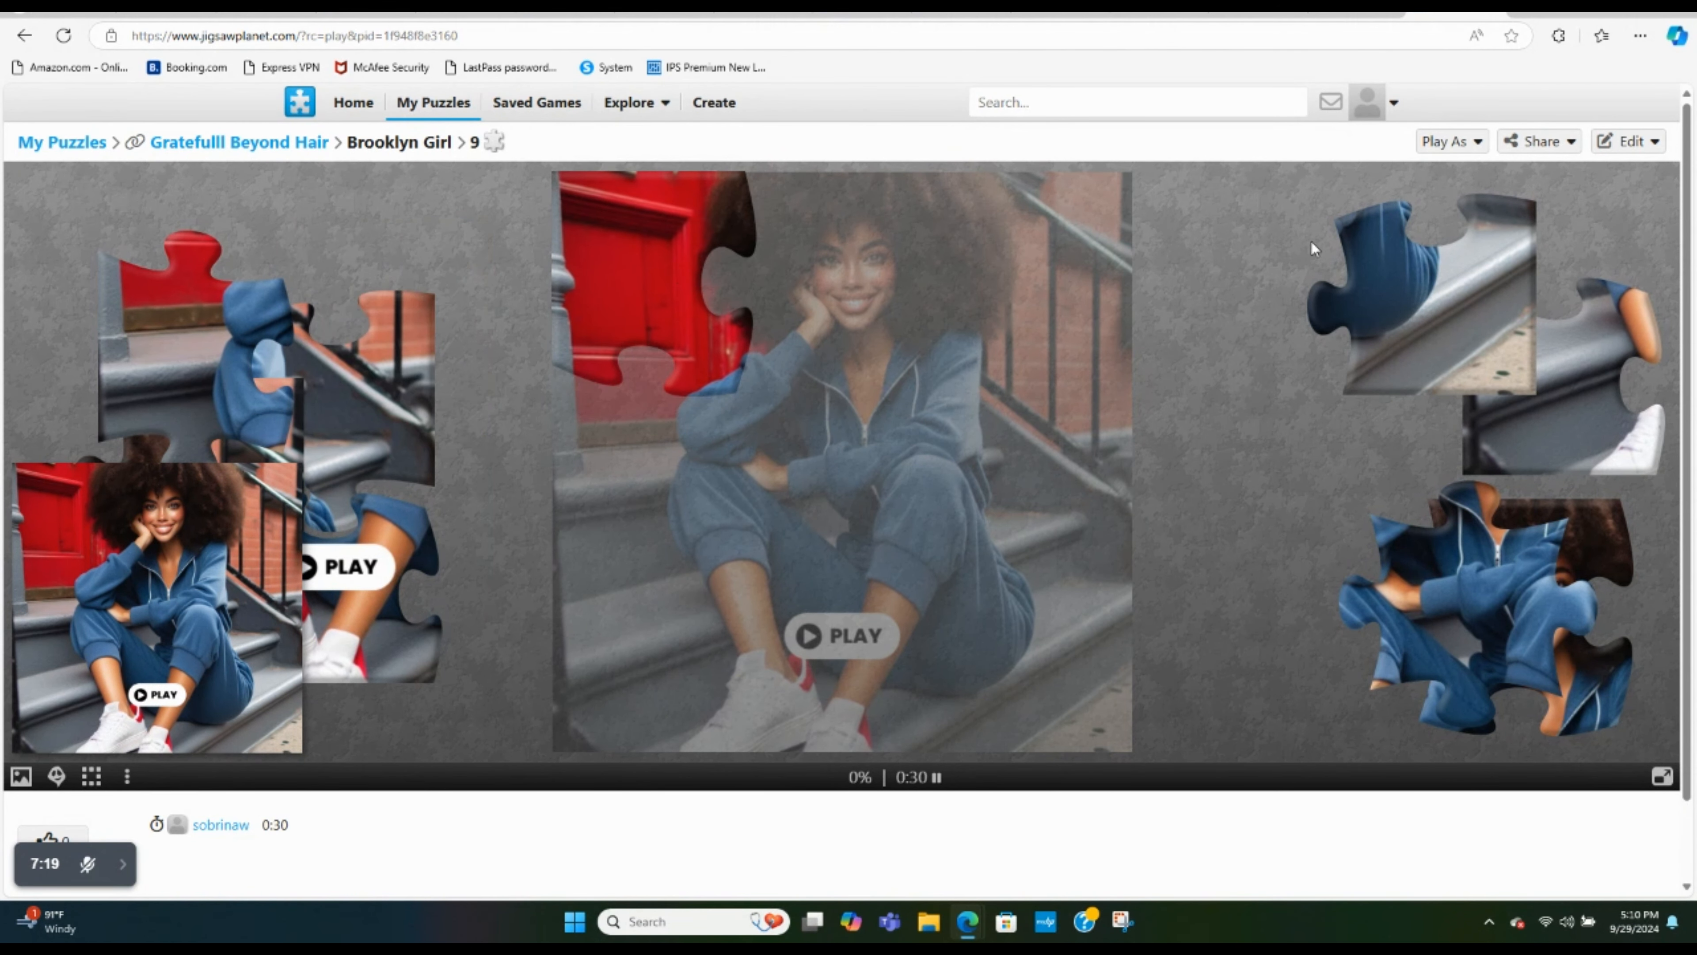
pyautogui.moveTo(1375, 277); pyautogui.dragTo(986, 632)
pyautogui.moveTo(1547, 605); pyautogui.dragTo(1342, 400)
# Close the small reference picture and fit the blue sleeve and step piece directly below the red door piece
pyautogui.moveTo(236, 576)
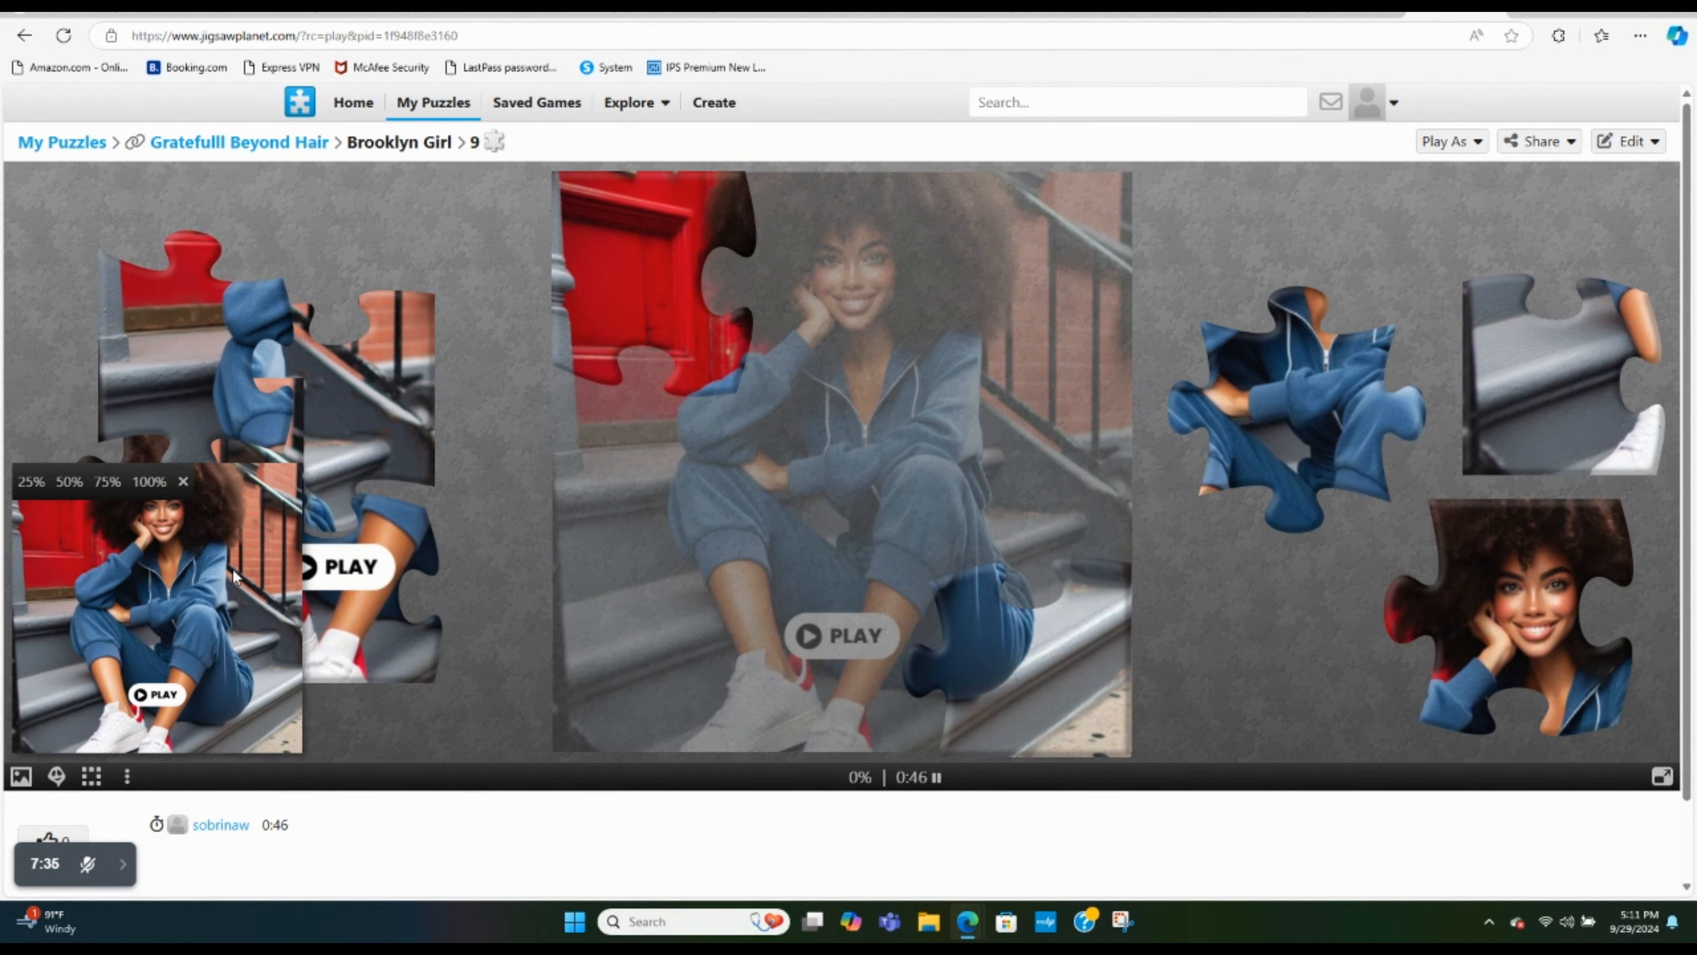
pyautogui.click(182, 481)
pyautogui.moveTo(195, 362); pyautogui.dragTo(648, 476)
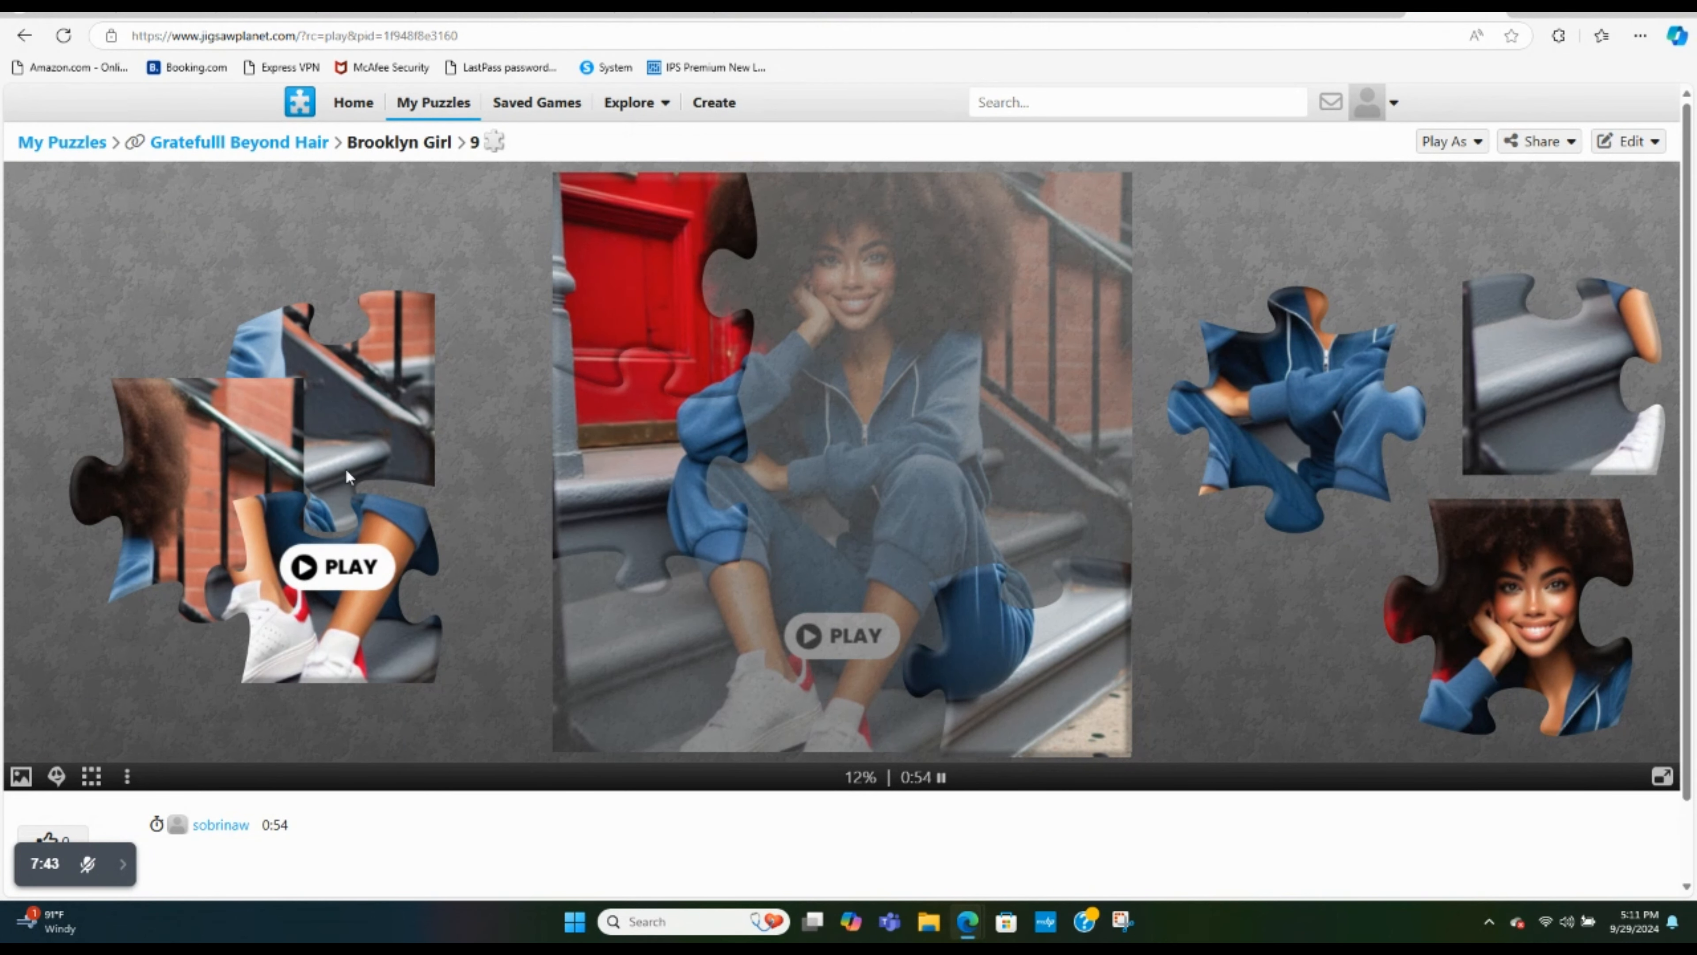
# Spread apart the unplaced brick wall, stair railing and PLAY label pieces so that they no longer overlap
pyautogui.moveTo(250, 466); pyautogui.dragTo(233, 287)
pyautogui.moveTo(334, 428); pyautogui.dragTo(393, 355)
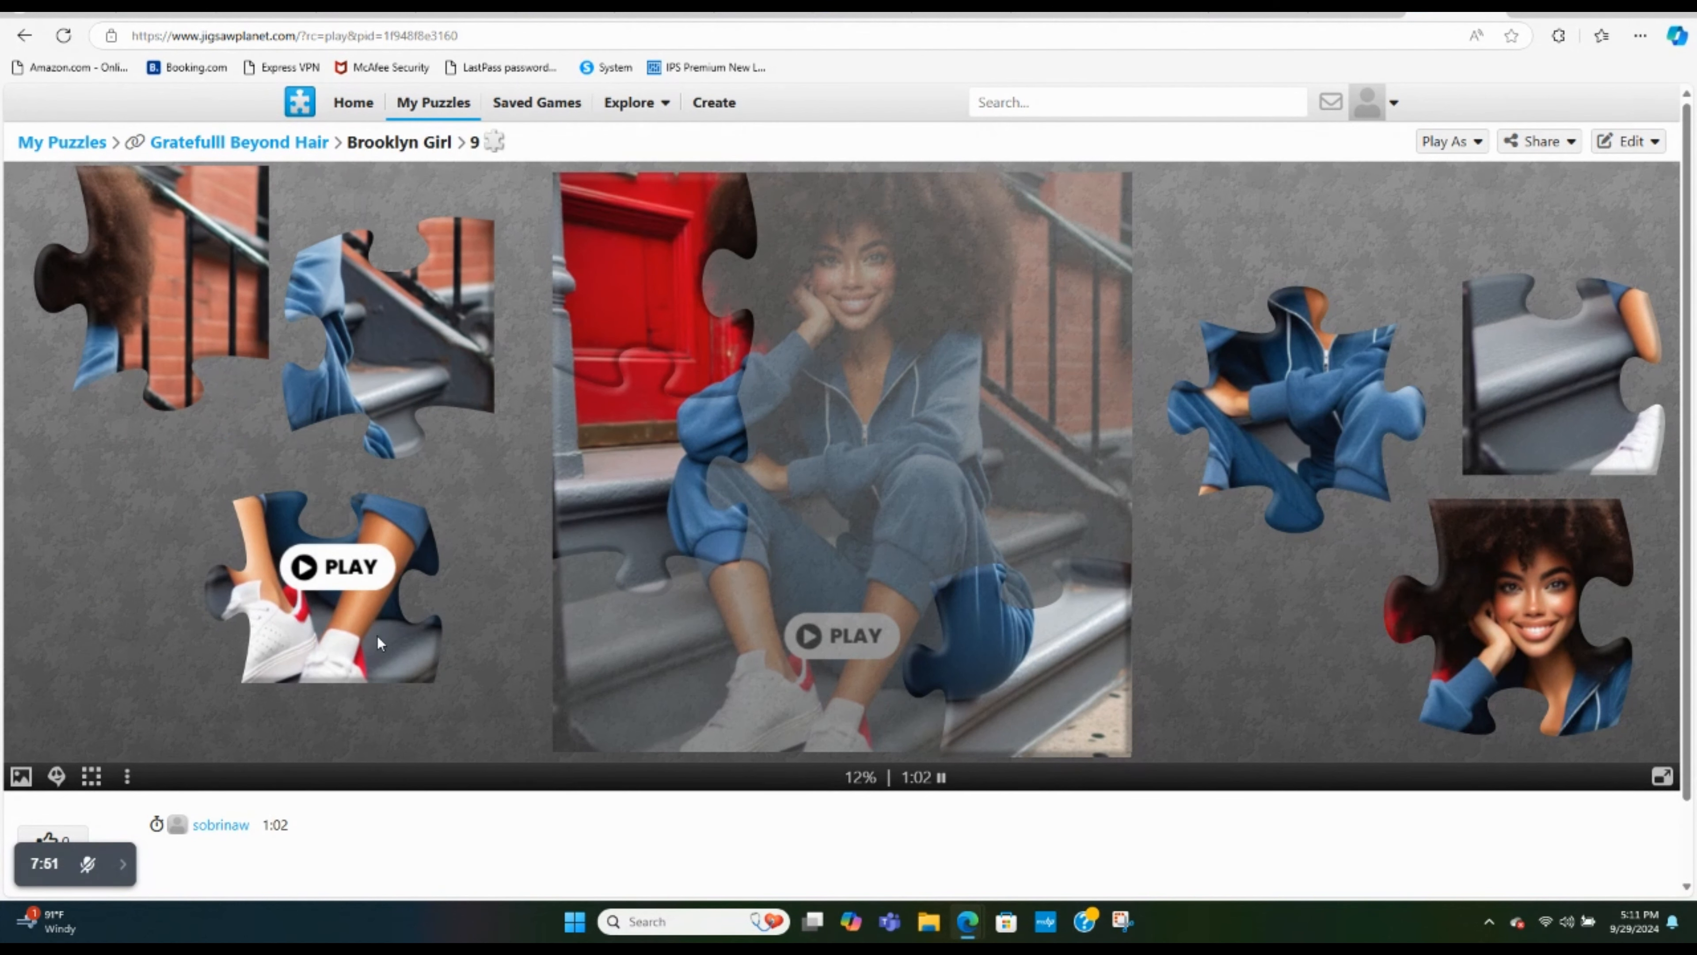
pyautogui.moveTo(373, 627)
pyautogui.mouseDown()
pyautogui.moveTo(470, 446)
pyautogui.moveTo(480, 727)
pyautogui.moveTo(700, 696)
pyautogui.moveTo(386, 661)
pyautogui.moveTo(1047, 695)
pyautogui.moveTo(356, 601)
pyautogui.mouseUp()
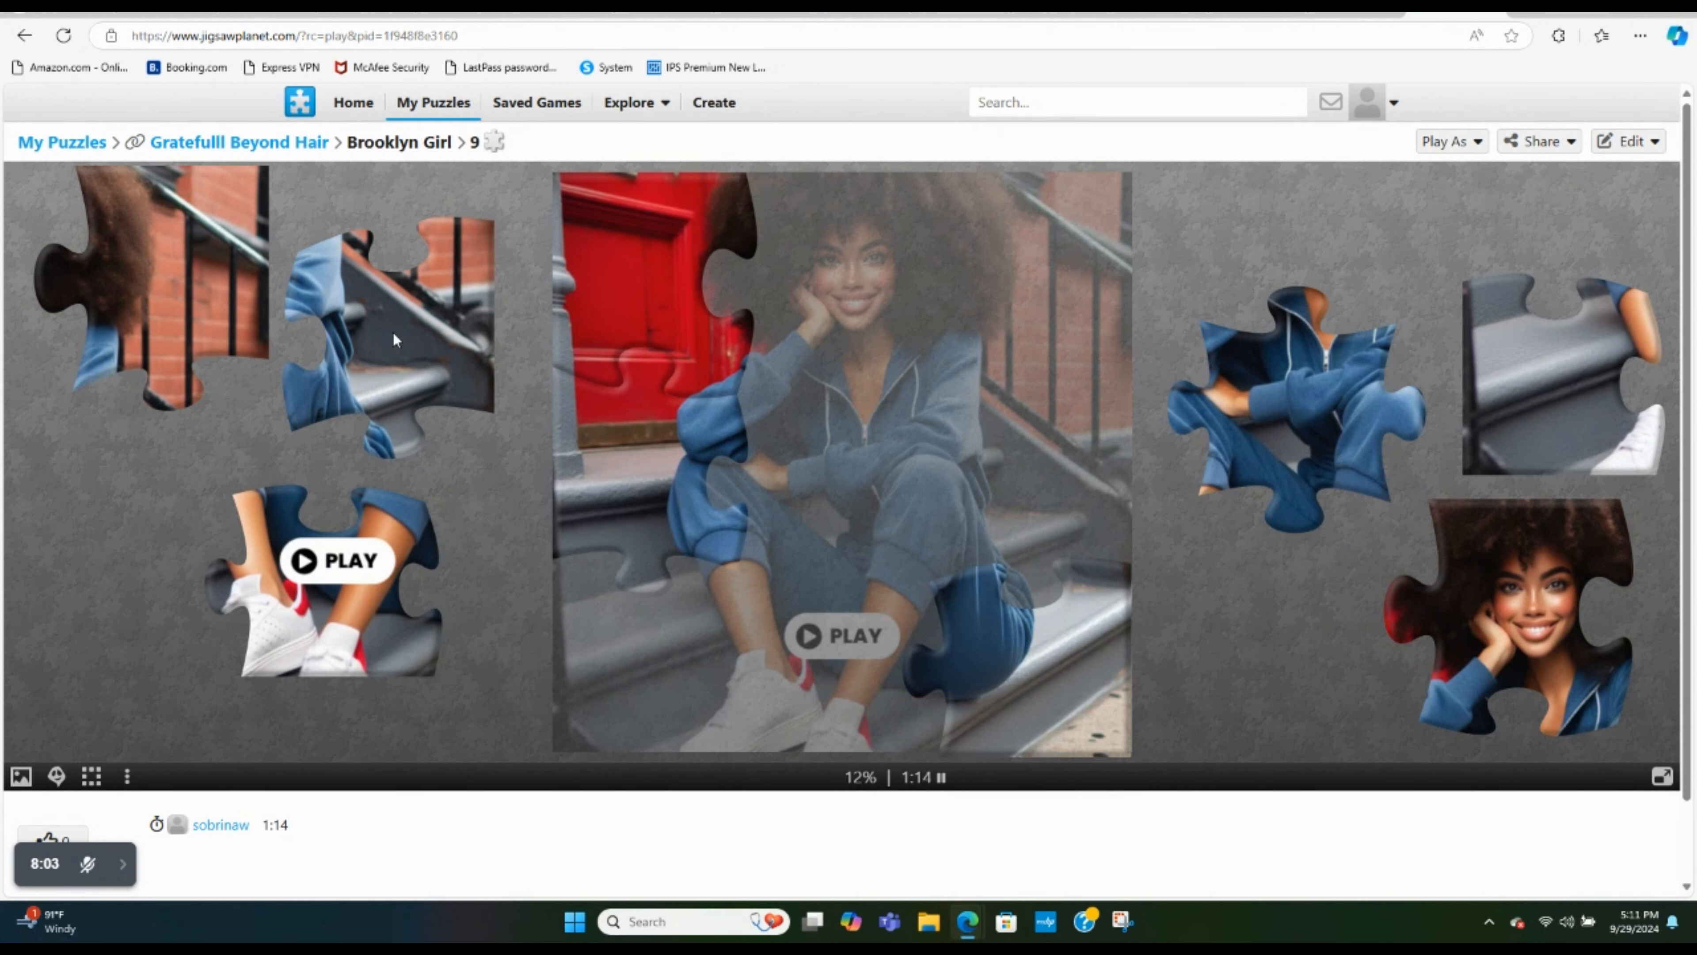
# Move the stair railing piece aside and fit the lower-left step piece and the torso piece onto the ghost image
pyautogui.moveTo(404, 313); pyautogui.dragTo(439, 329)
pyautogui.moveTo(1564, 380); pyautogui.dragTo(659, 658)
pyautogui.moveTo(1321, 405); pyautogui.dragTo(863, 476)
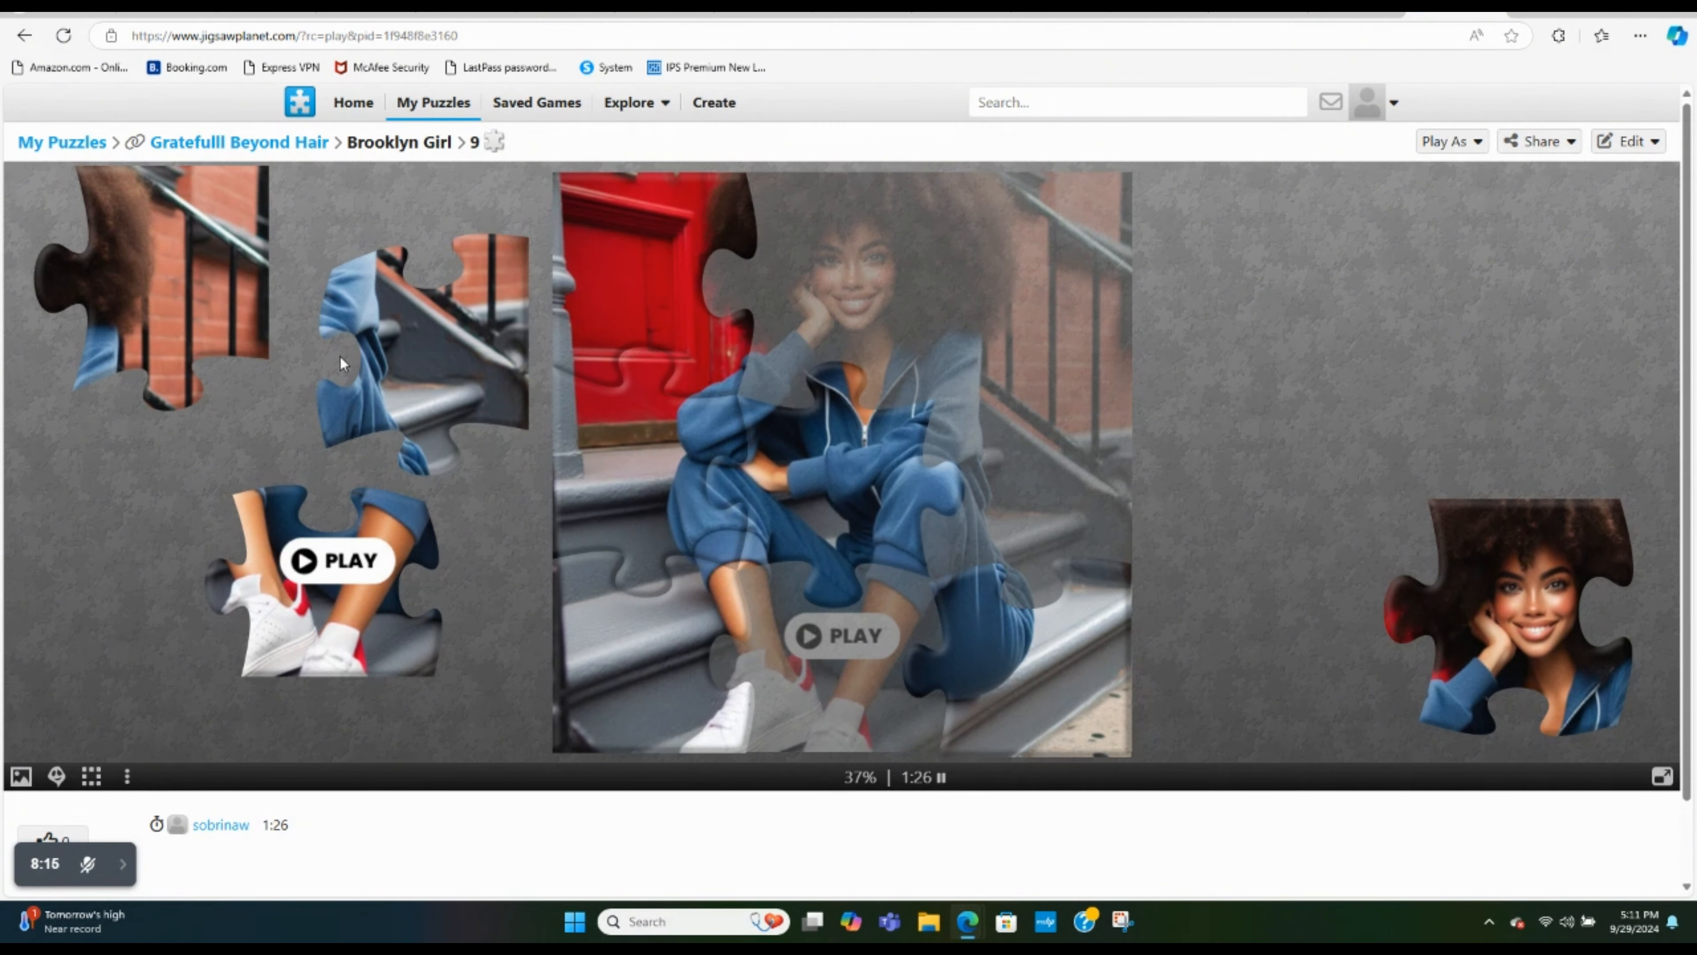
# Complete the puzzle by fitting the face, brick wall, PLAY label and stair railing pieces into the remaining gaps
pyautogui.moveTo(409, 350); pyautogui.dragTo(337, 282)
pyautogui.moveTo(1574, 592); pyautogui.dragTo(892, 276)
pyautogui.moveTo(231, 276); pyautogui.dragTo(1064, 276)
pyautogui.moveTo(323, 592); pyautogui.dragTo(829, 665)
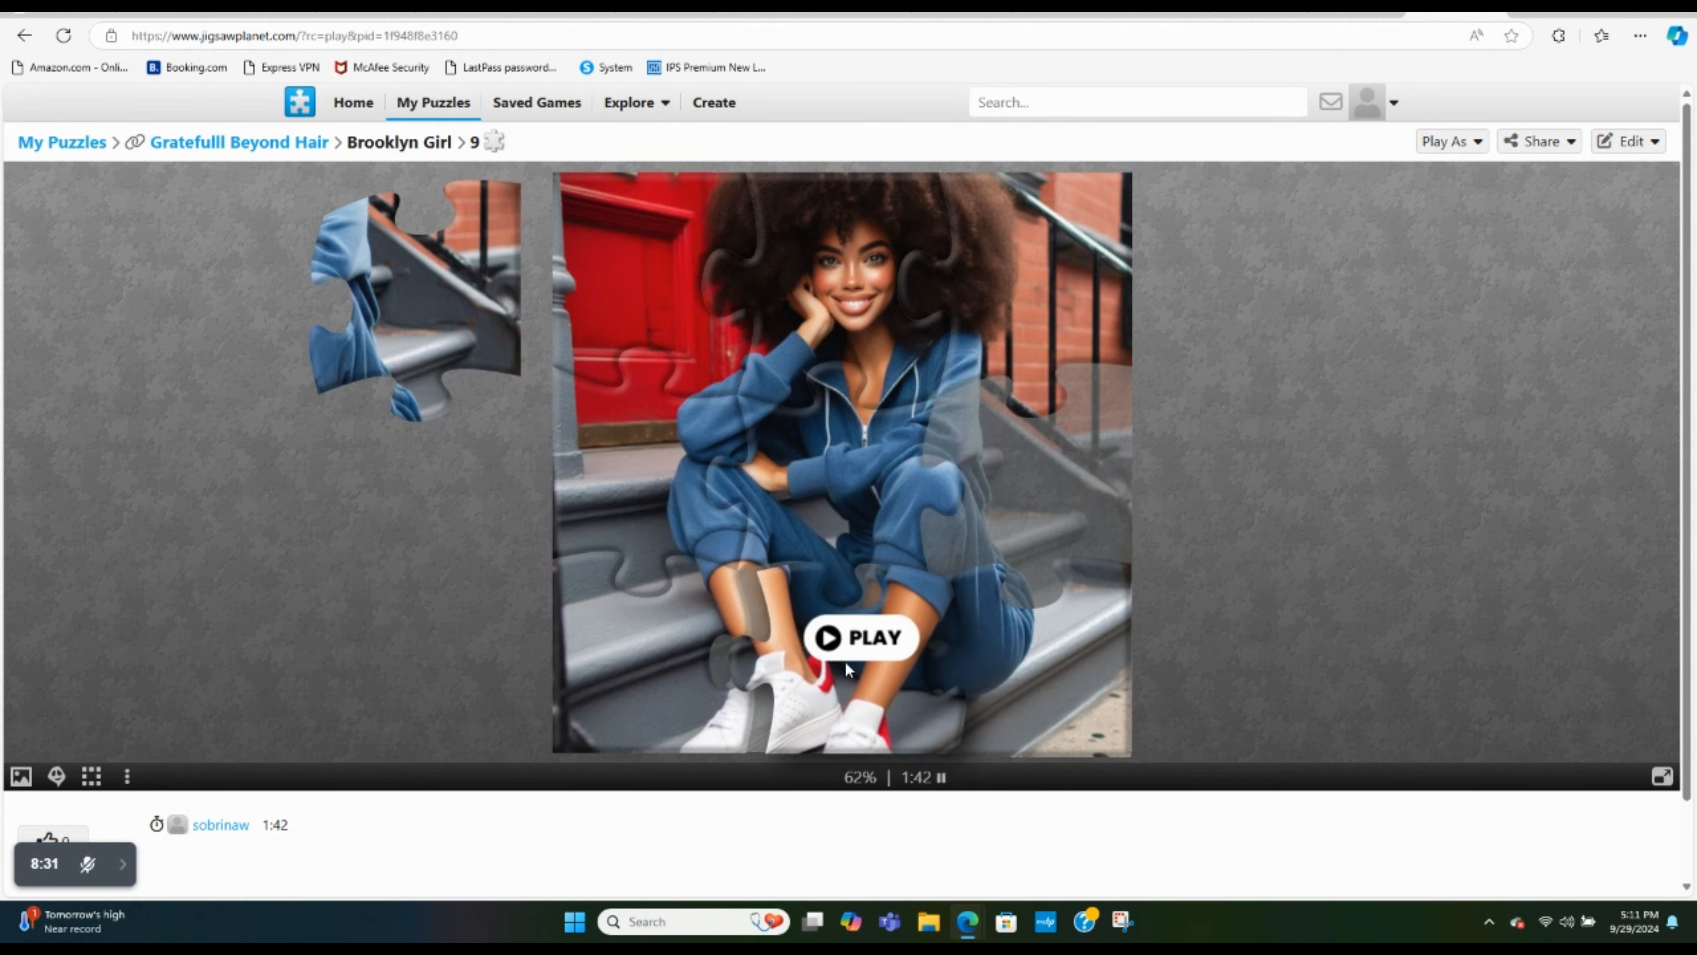
pyautogui.moveTo(443, 293); pyautogui.dragTo(1058, 470)
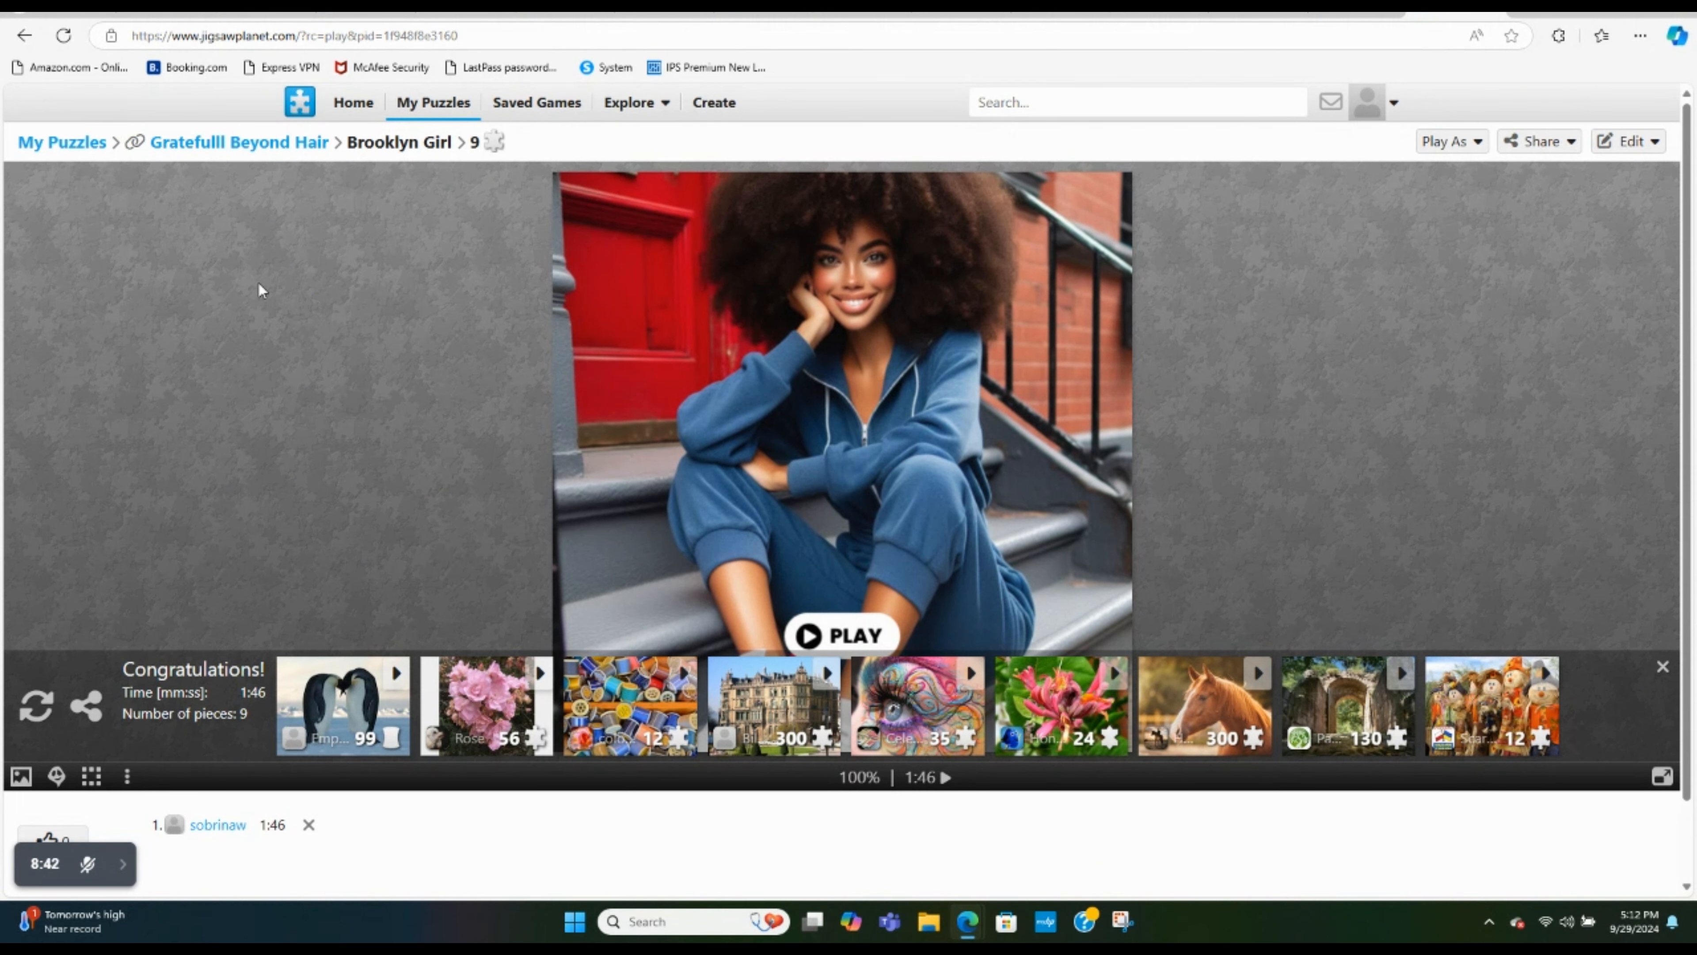
# Open the embed options for the Brooklyn Girl puzzle and highlight the Image + Text Link HTML code
pyautogui.click(1539, 141)
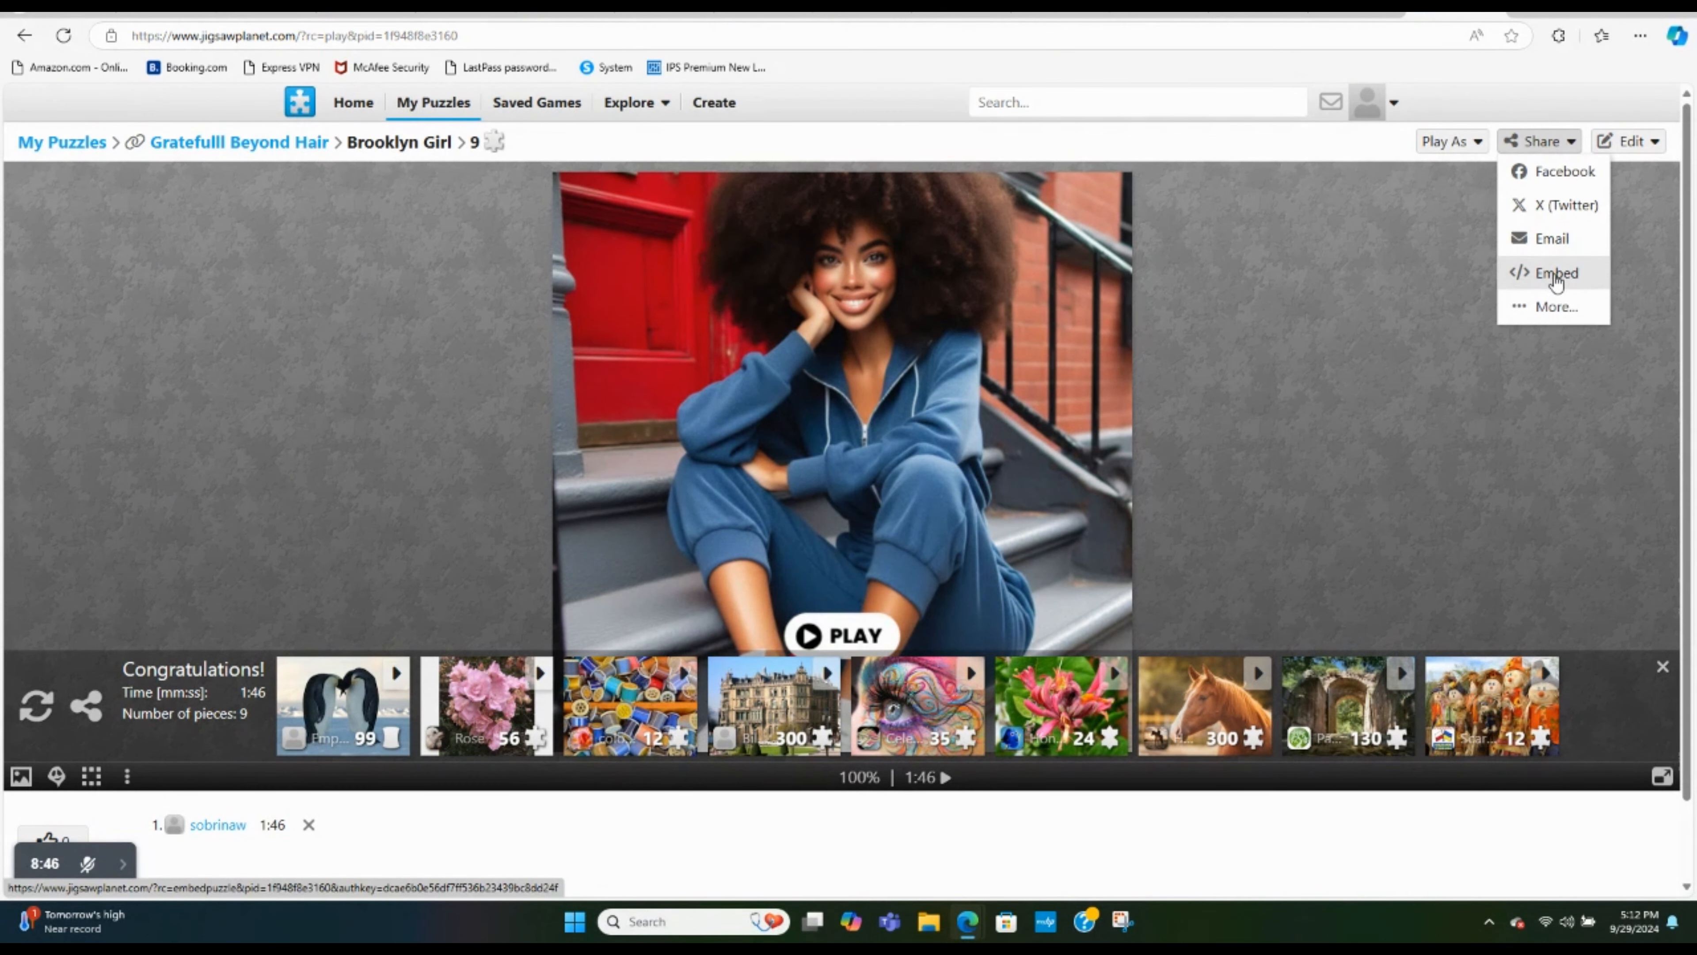
pyautogui.click(1558, 270)
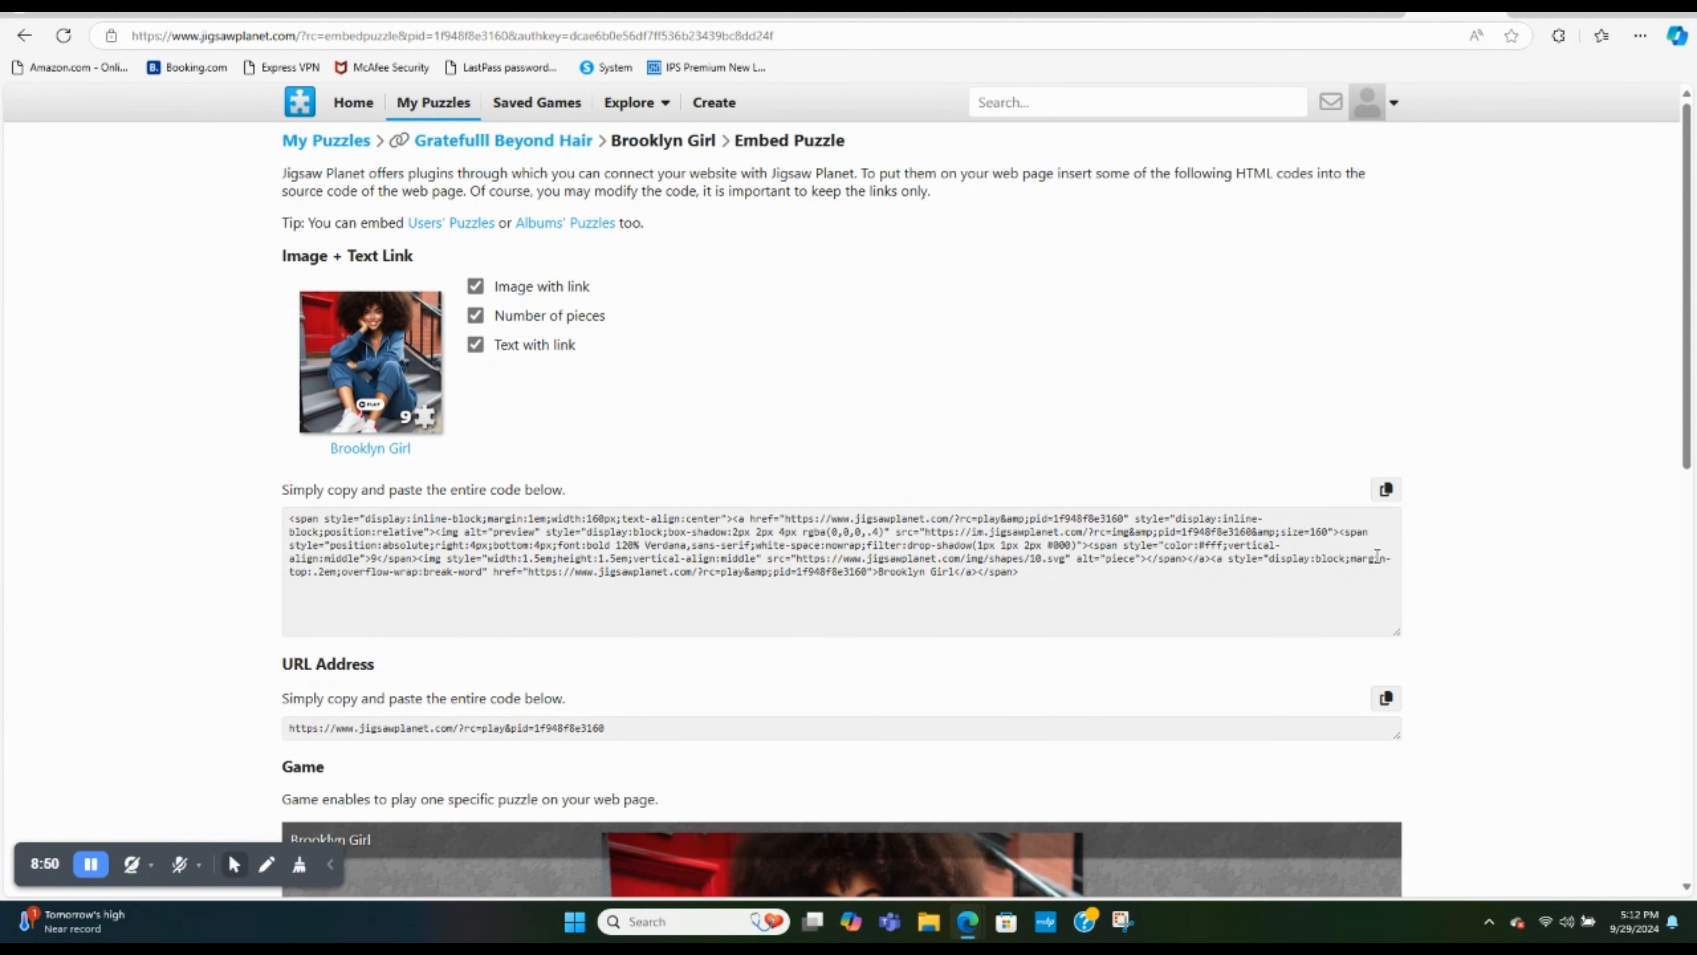
pyautogui.moveTo(1026, 573); pyautogui.dragTo(338, 453)
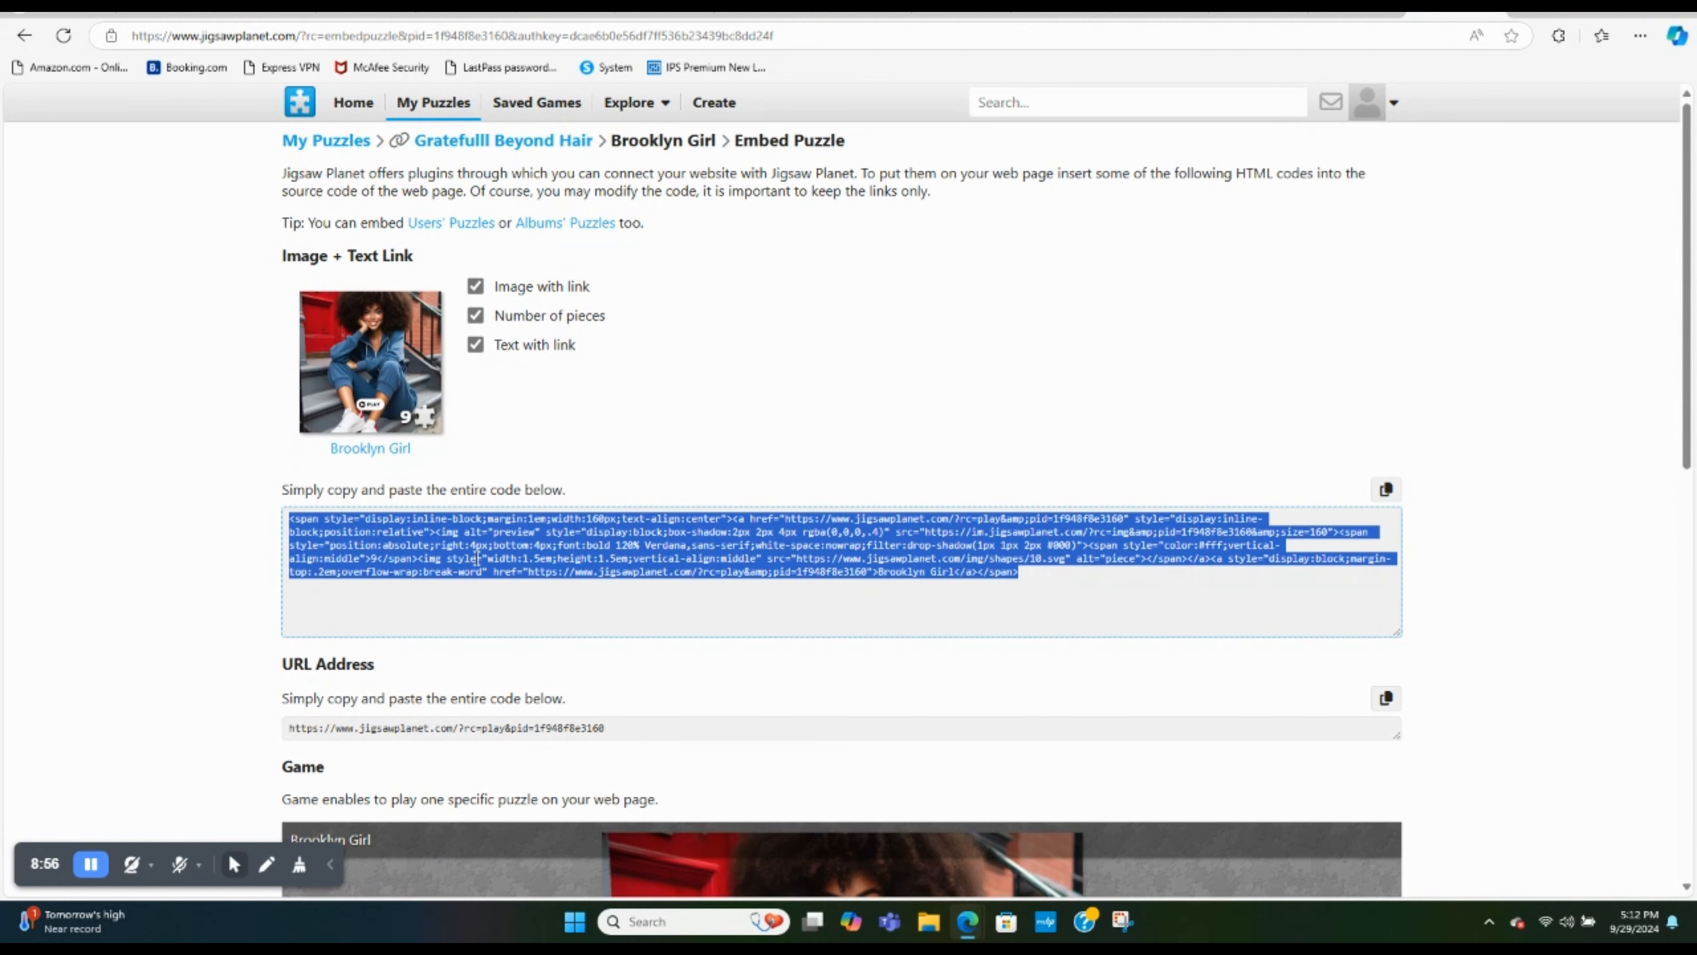
pyautogui.click(1061, 593)
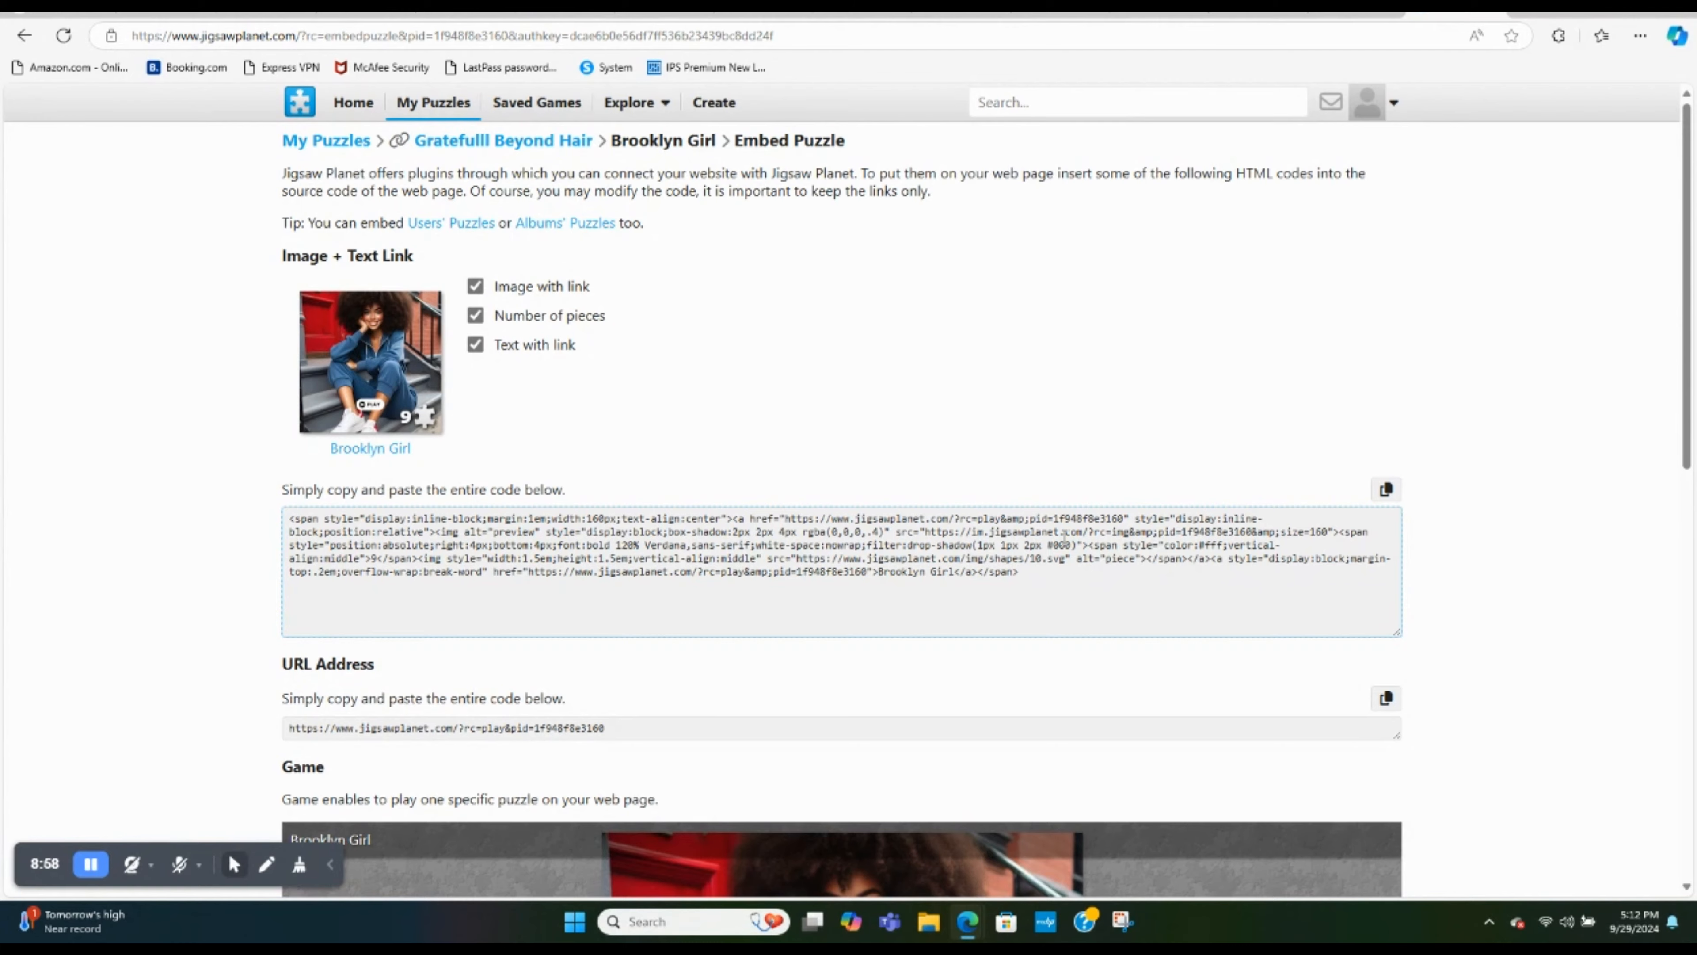
# Copy the puzzle's URL address from the Embed Puzzle page
pyautogui.scroll(-3, 1064, 534)
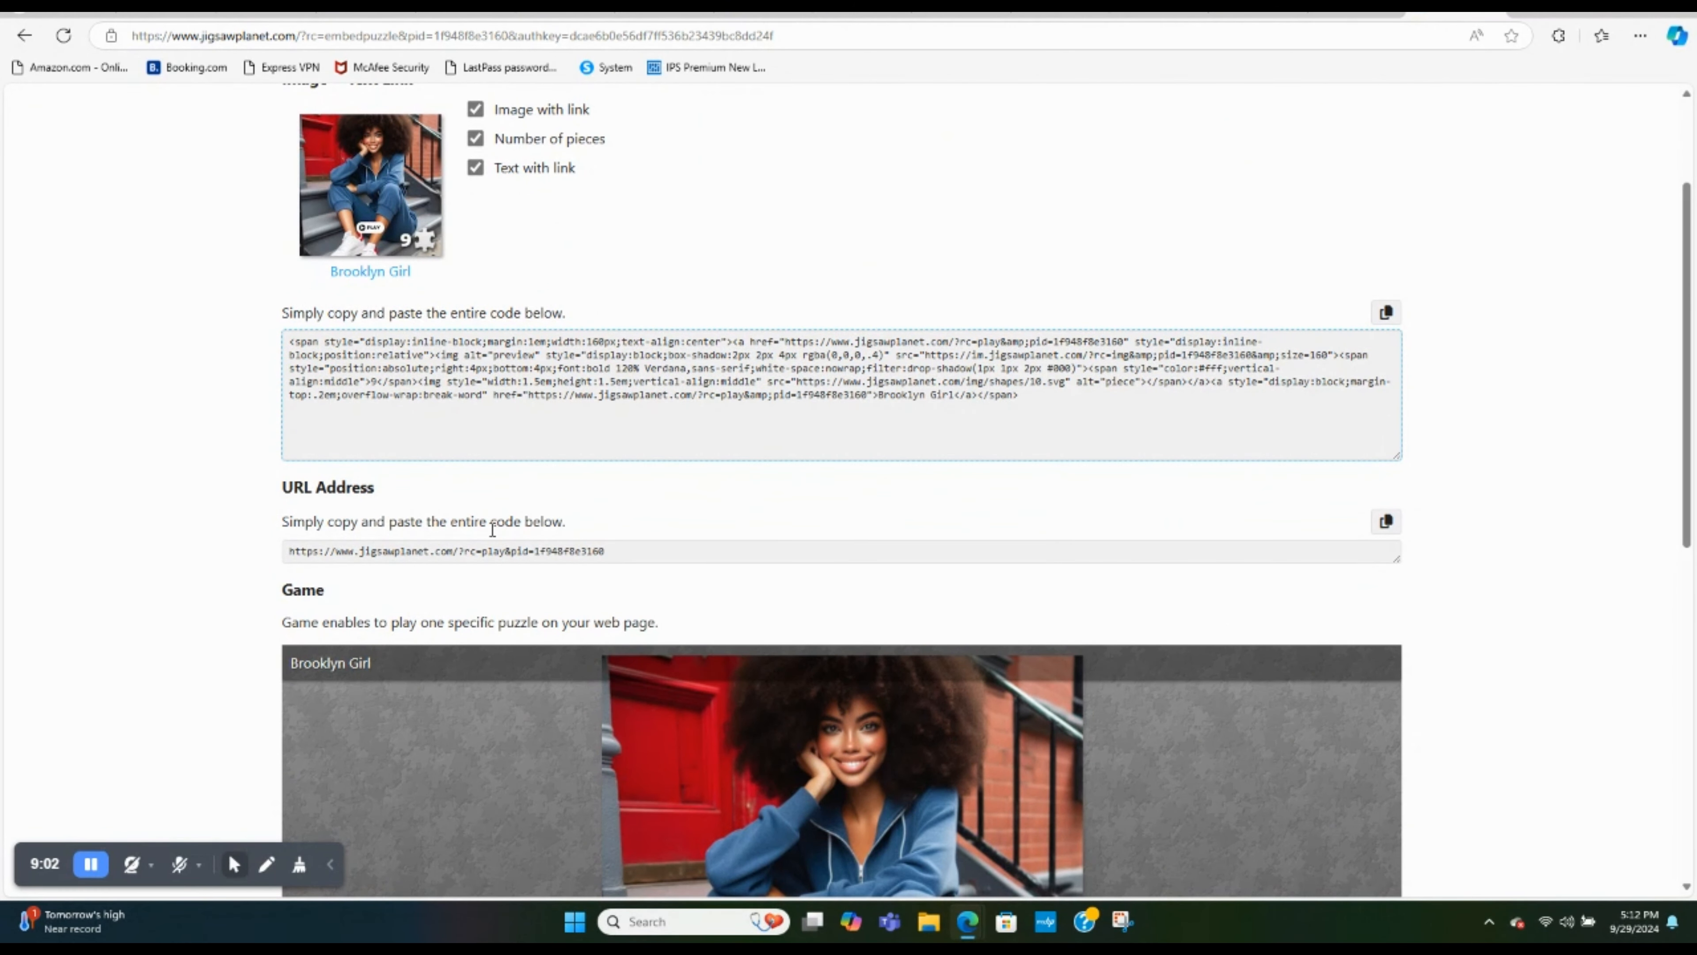
pyautogui.moveTo(631, 557); pyautogui.dragTo(286, 554)
pyautogui.hotkey('ctrl', 'c')
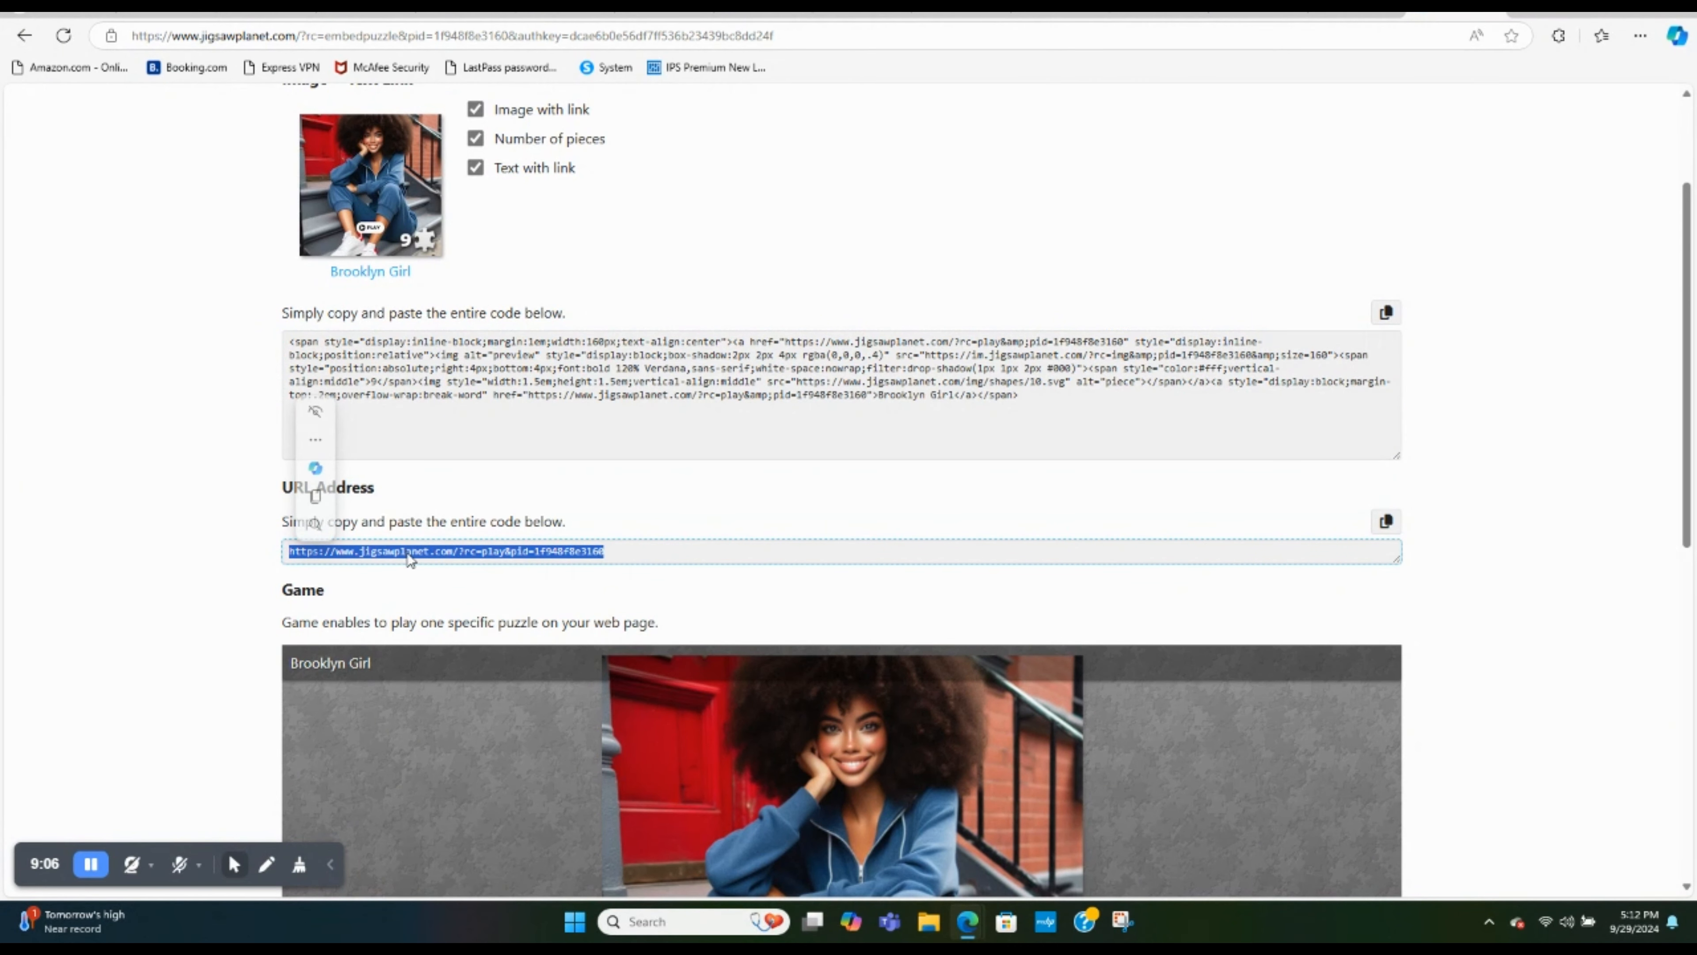
pyautogui.rightClick(409, 558)
pyautogui.click(463, 179)
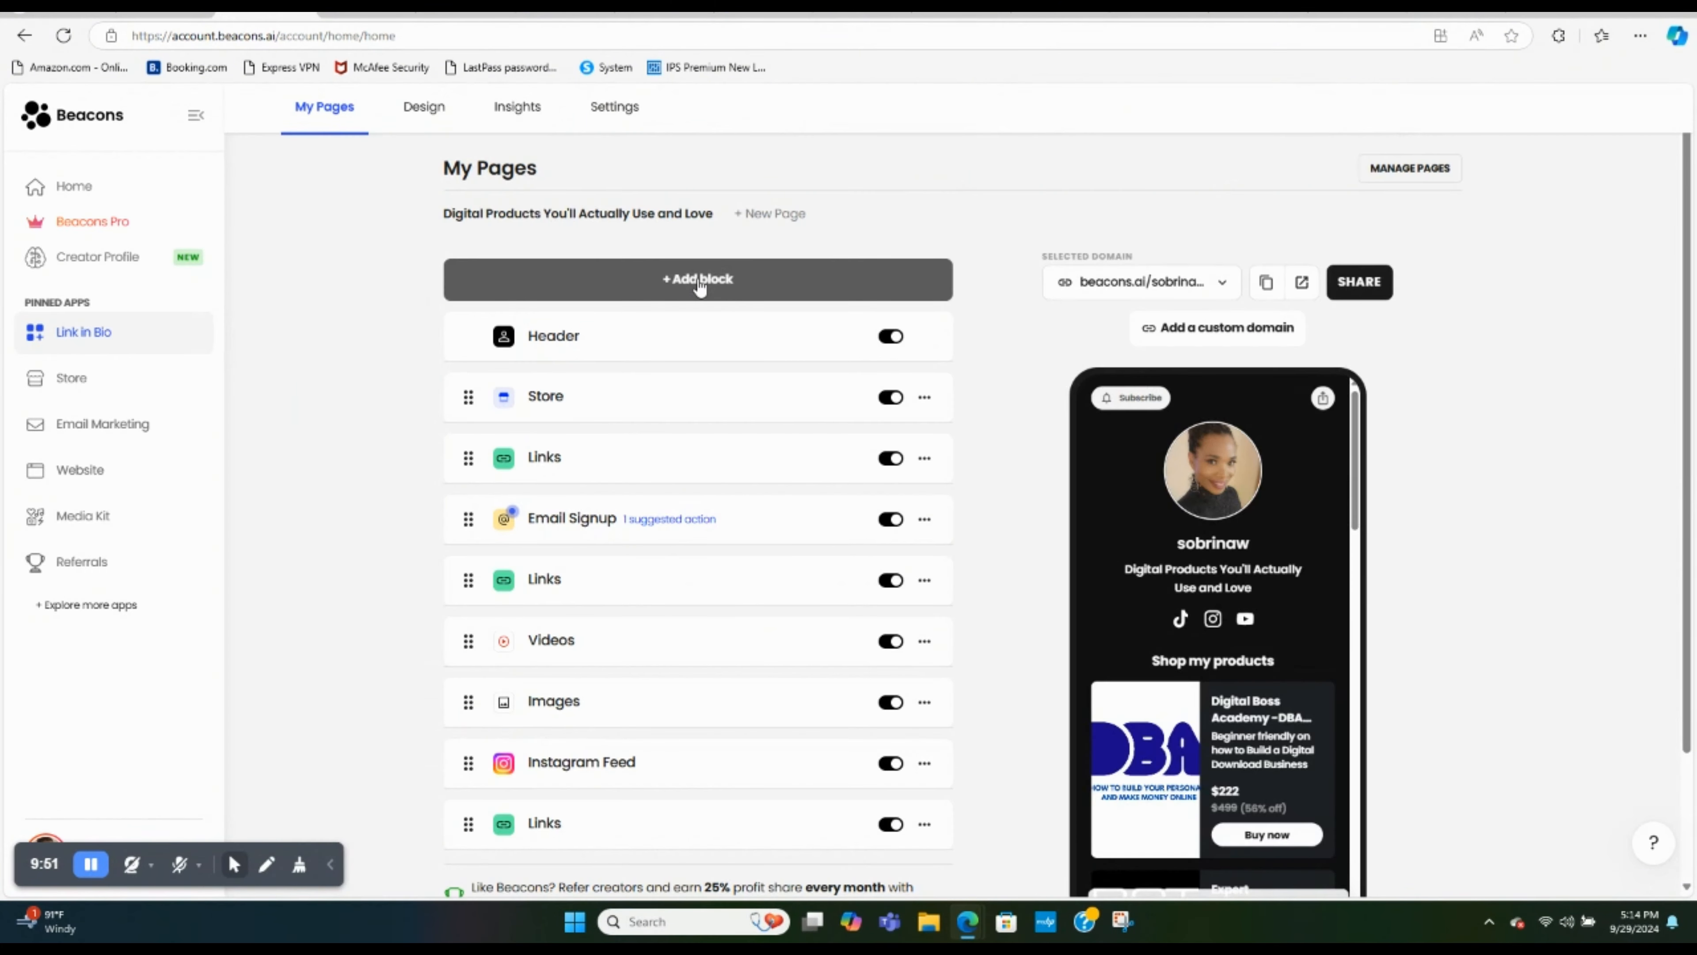
# In Beacons, add a block to the link-in-bio page and paste the copied puzzle URL as the puzzle picture's image link
pyautogui.click(699, 286)
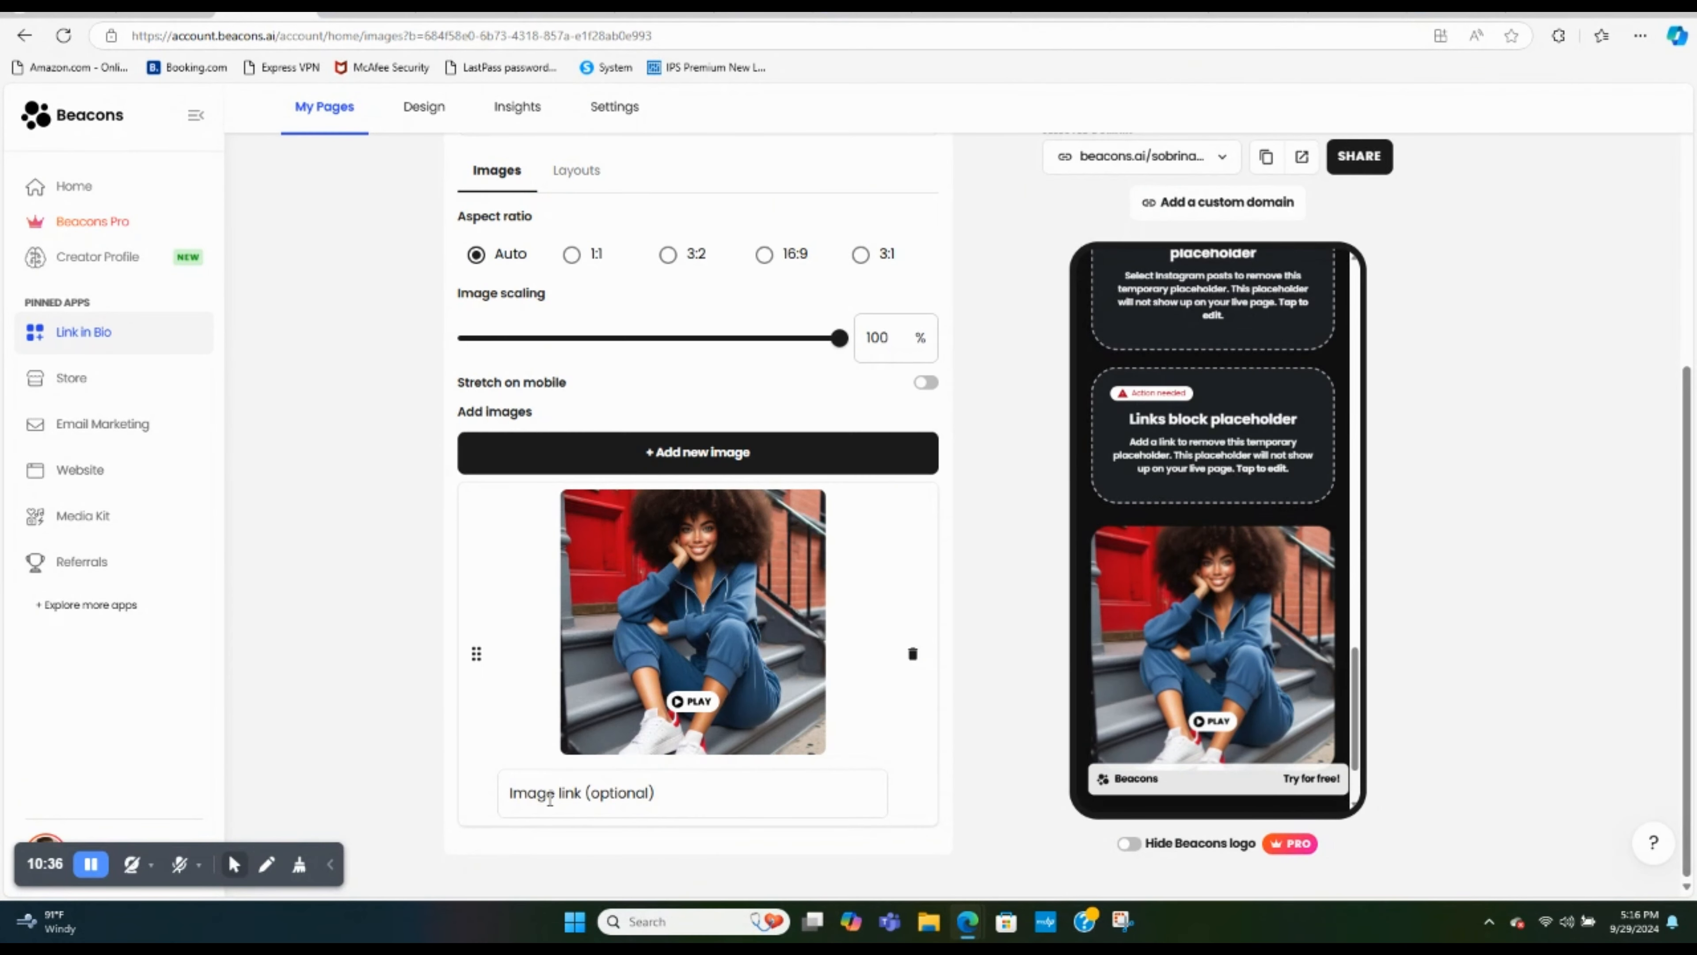
pyautogui.click(561, 796)
pyautogui.rightClick(537, 799)
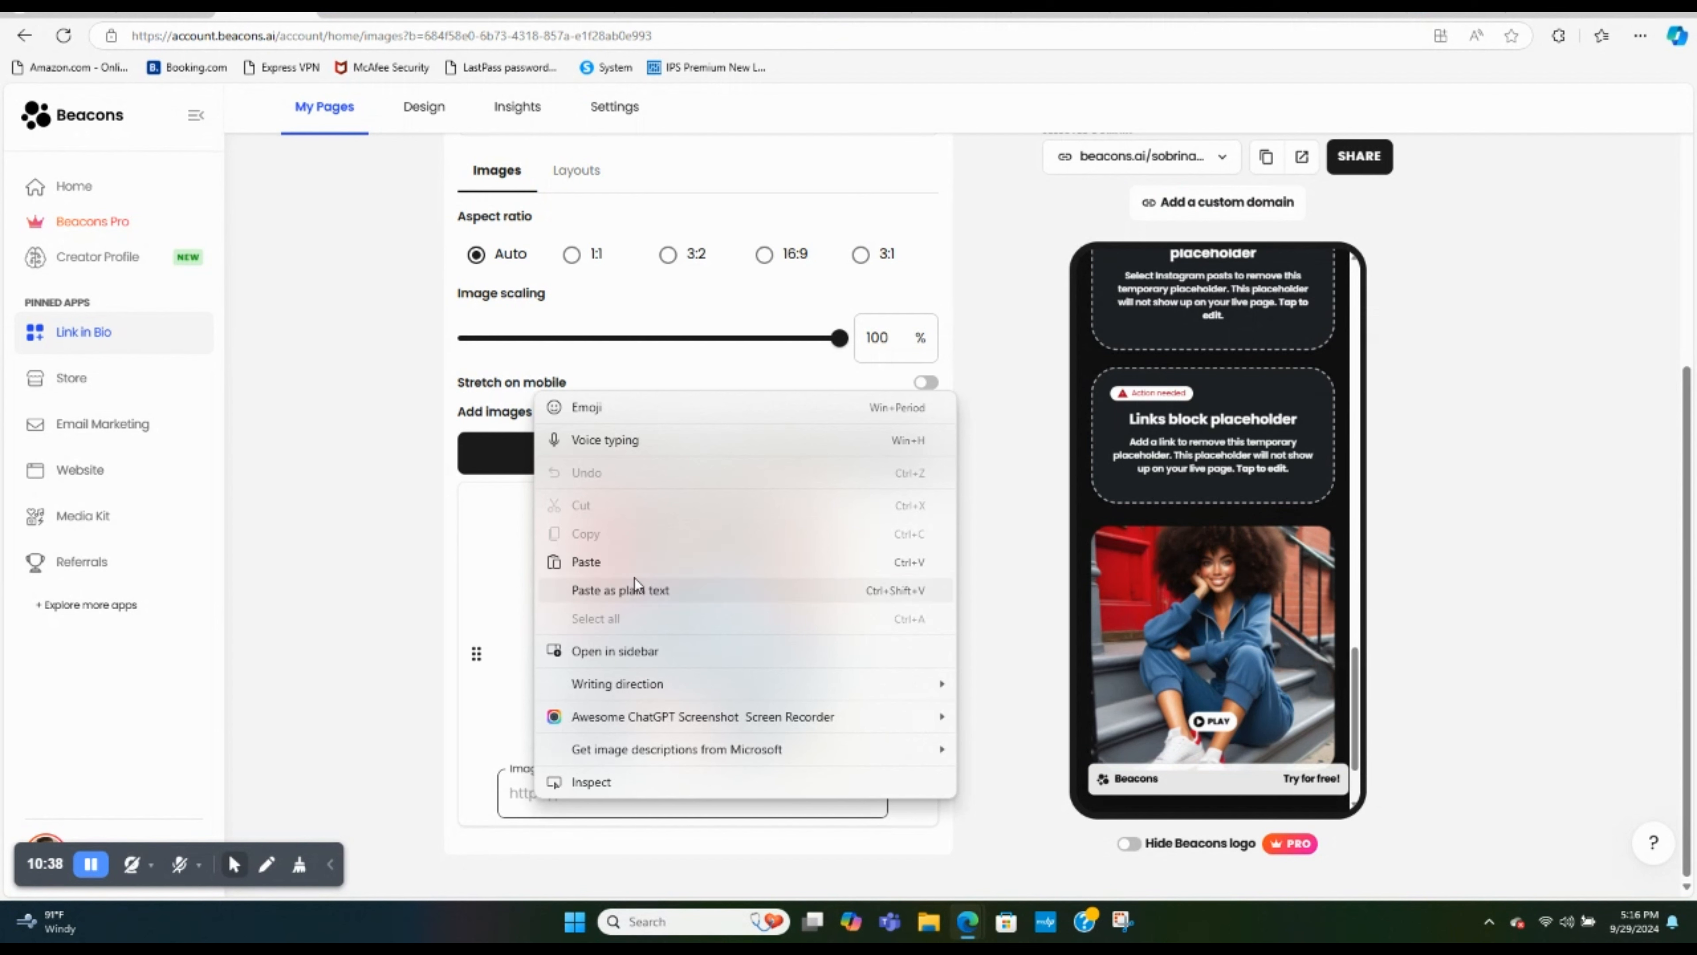
pyautogui.click(619, 564)
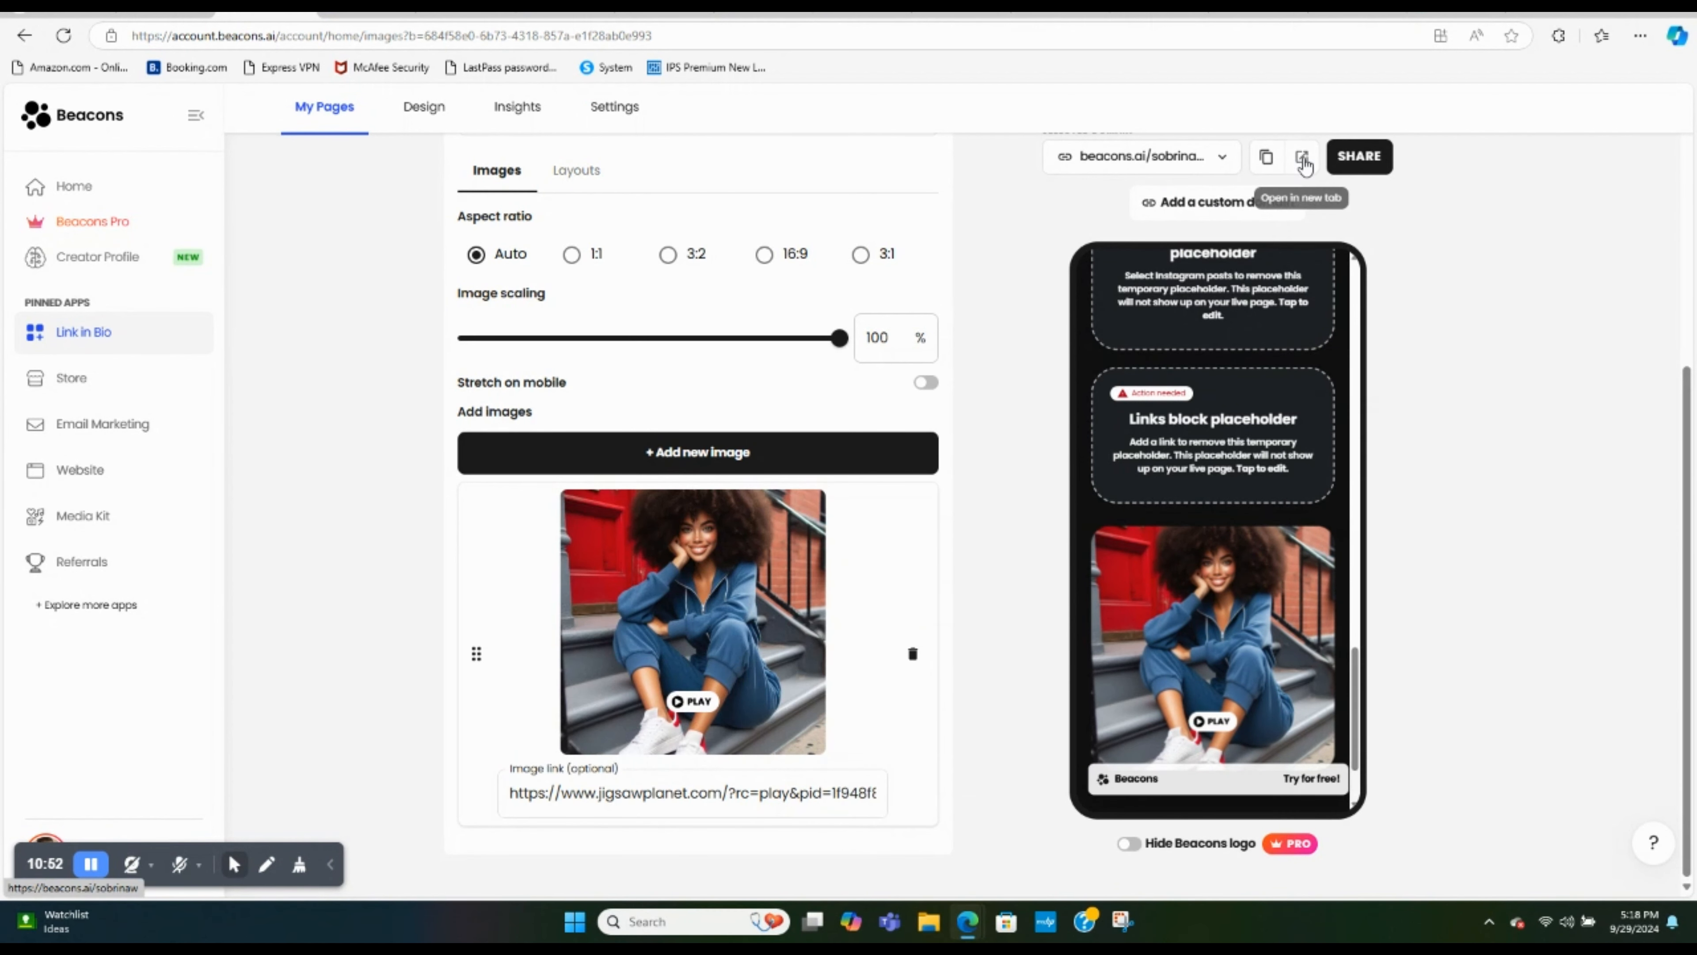
# Open the live Beacons page in a separate browser tab and look through its products and links
pyautogui.click(1303, 159)
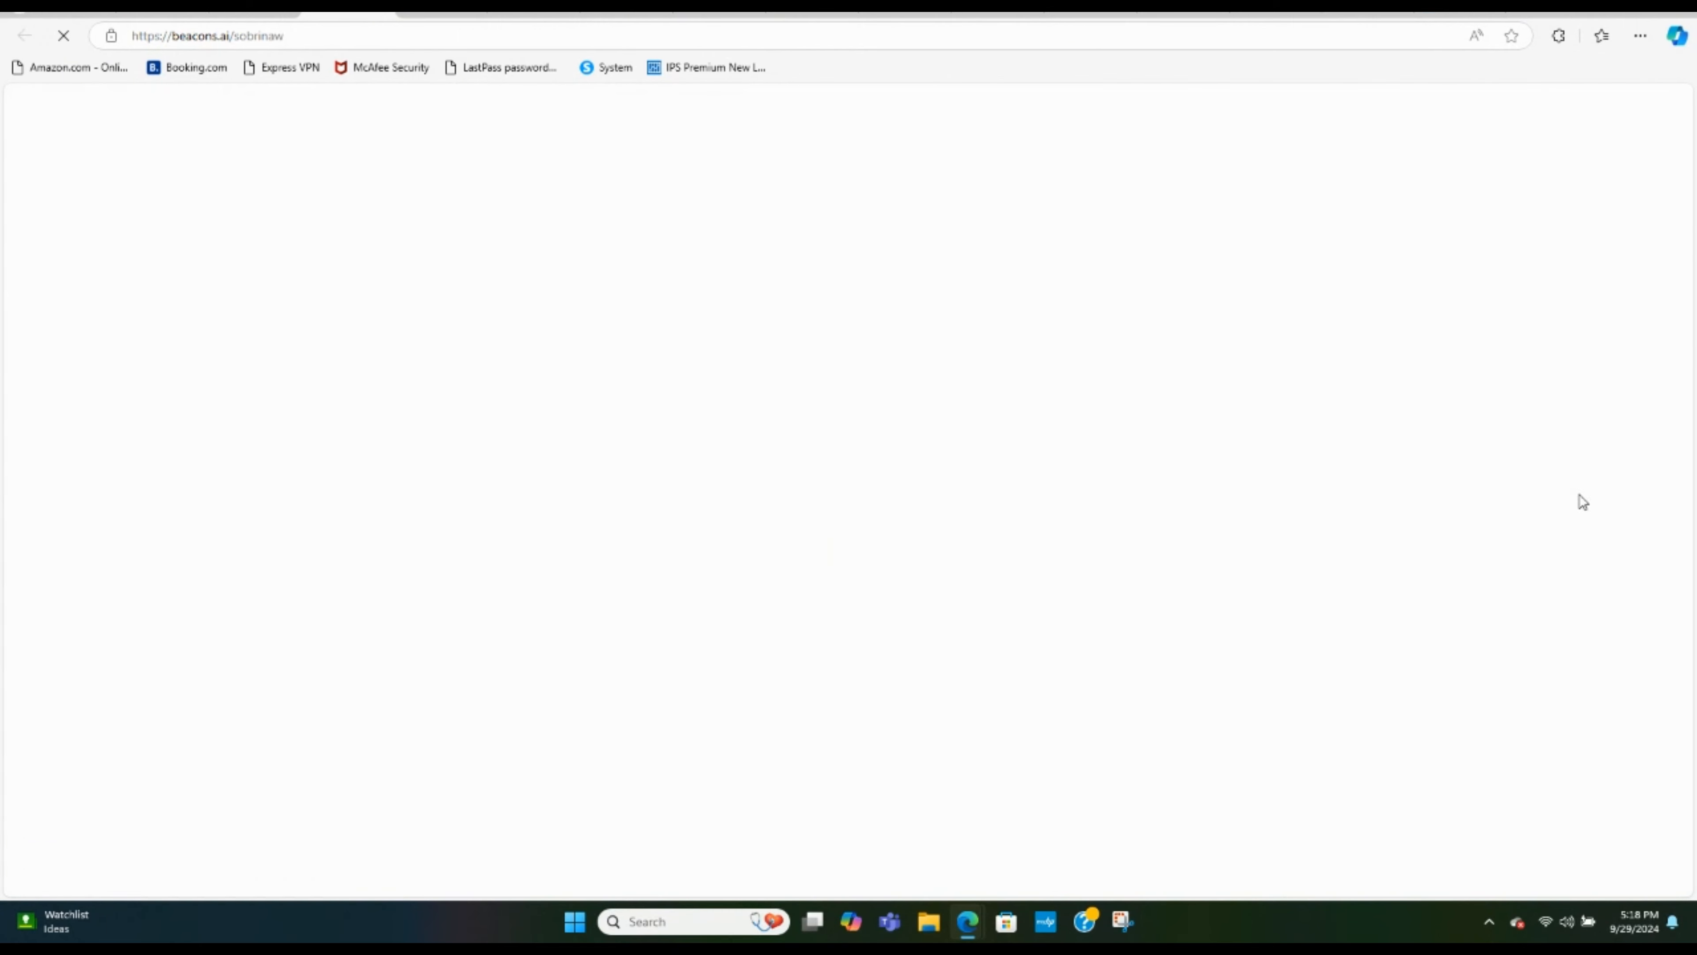
pyautogui.scroll(-13, 1211, 424)
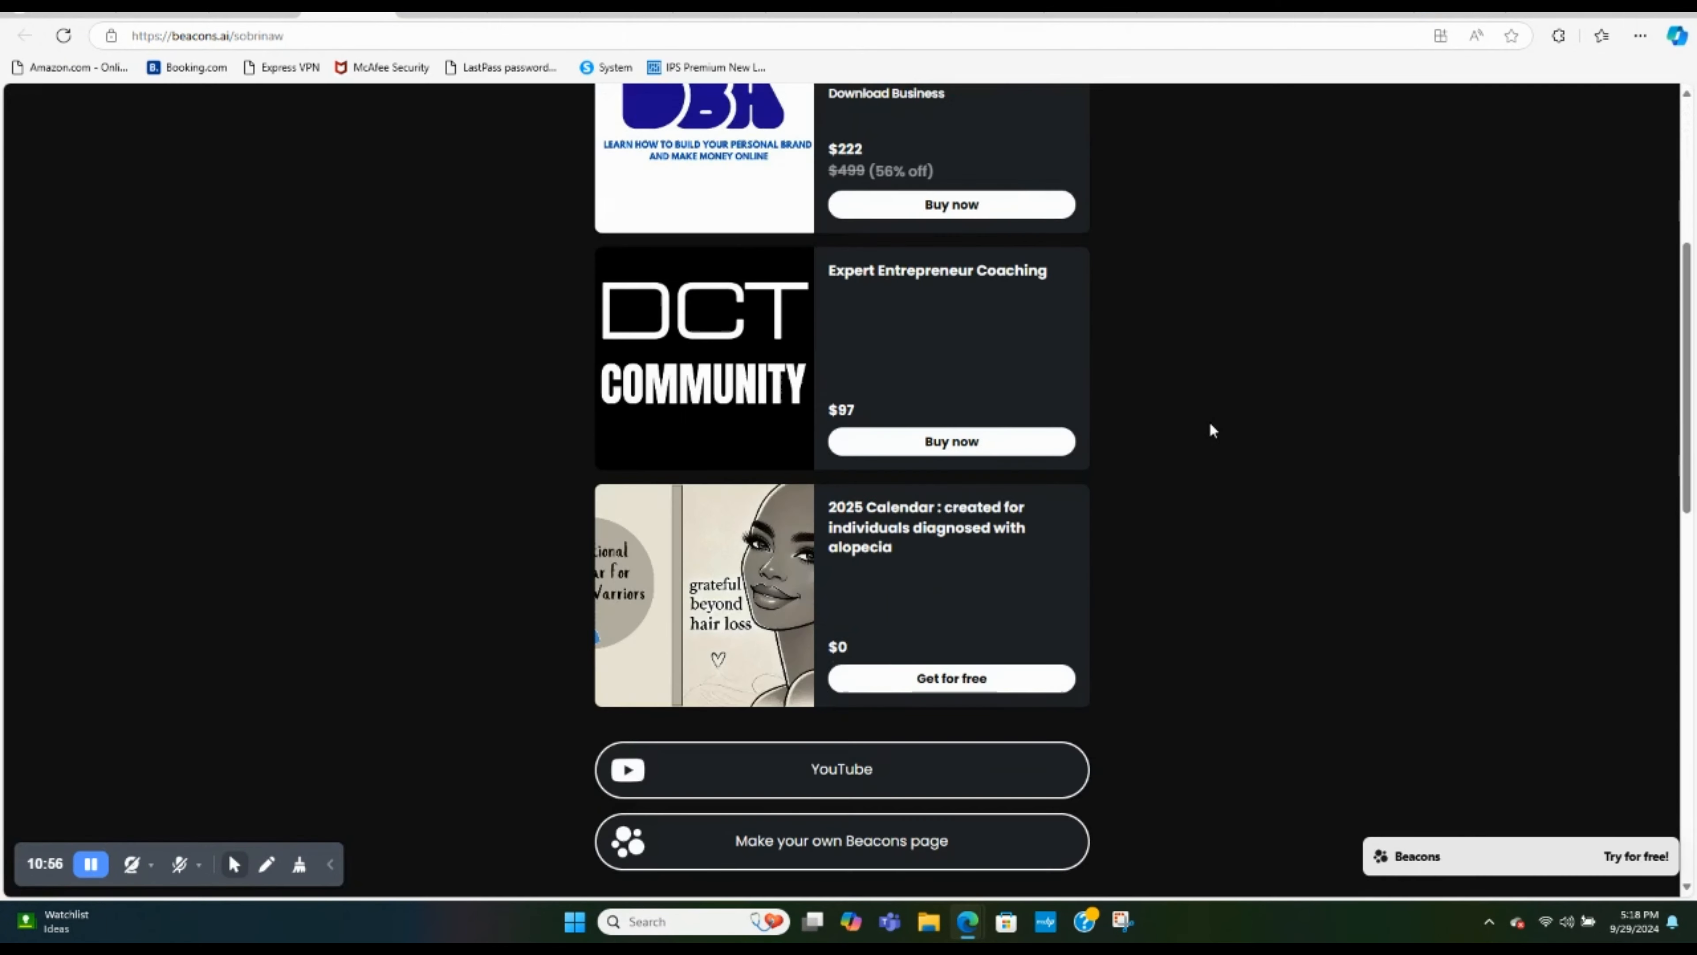
pyautogui.scroll(-2, 1209, 431)
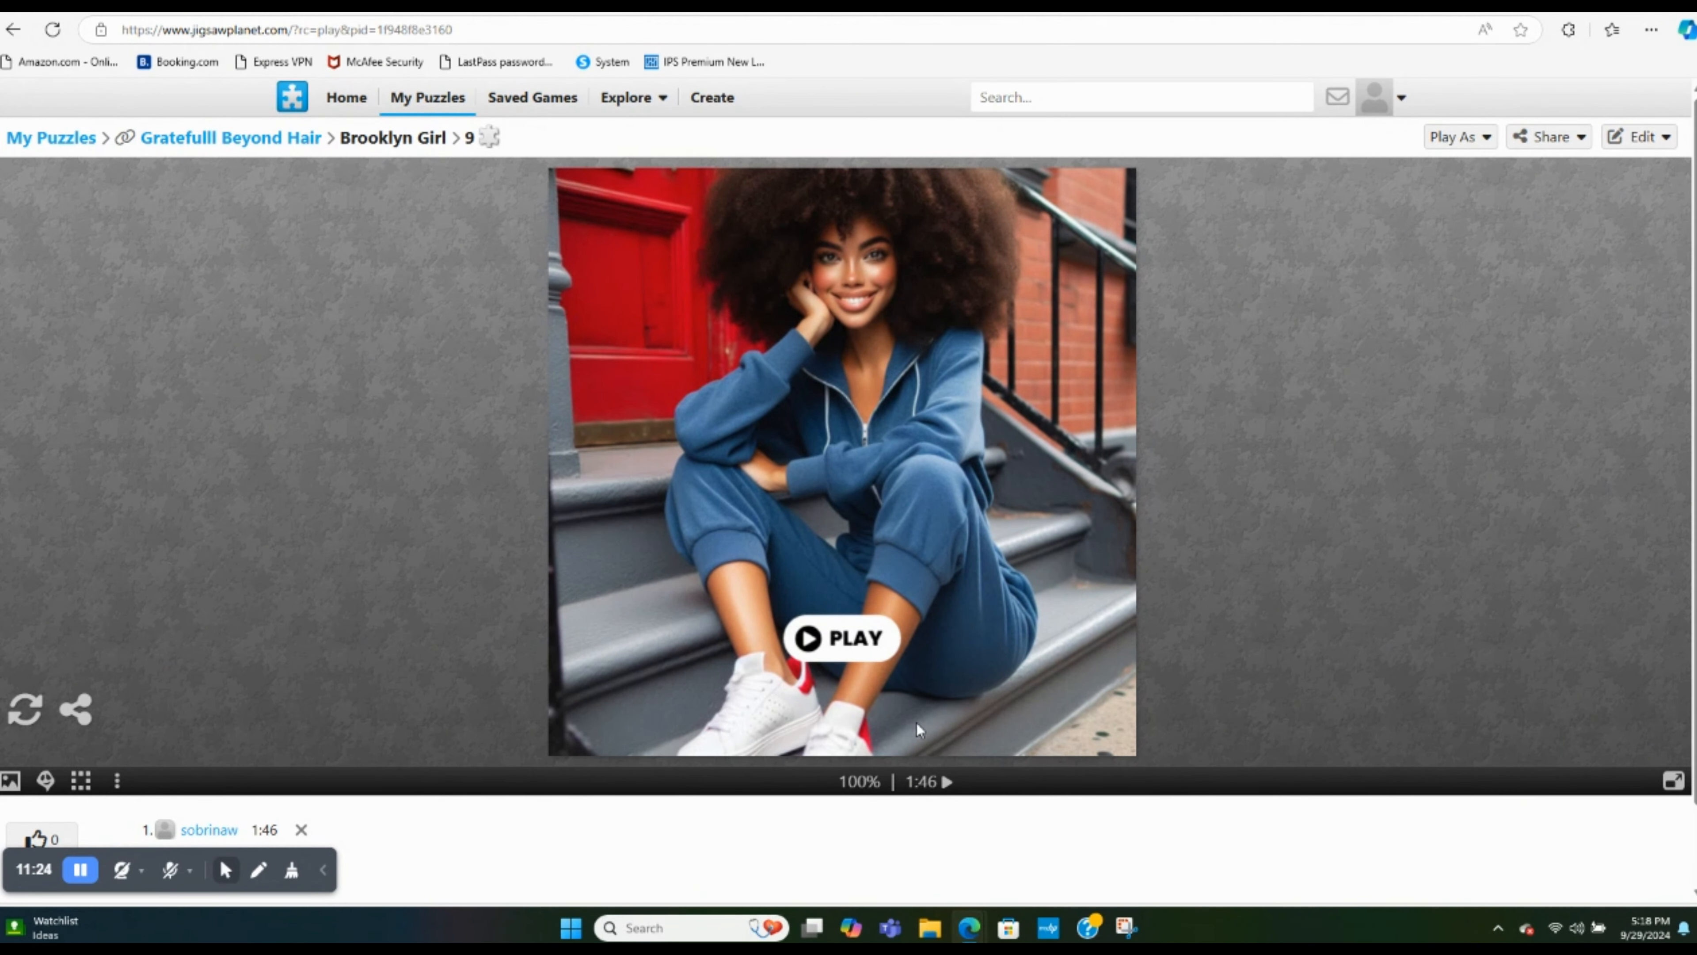
# Restart the Brooklyn Girl puzzle on Jigsaw Planet and move the lower-right stair piece to the lower right of the board
pyautogui.click(945, 781)
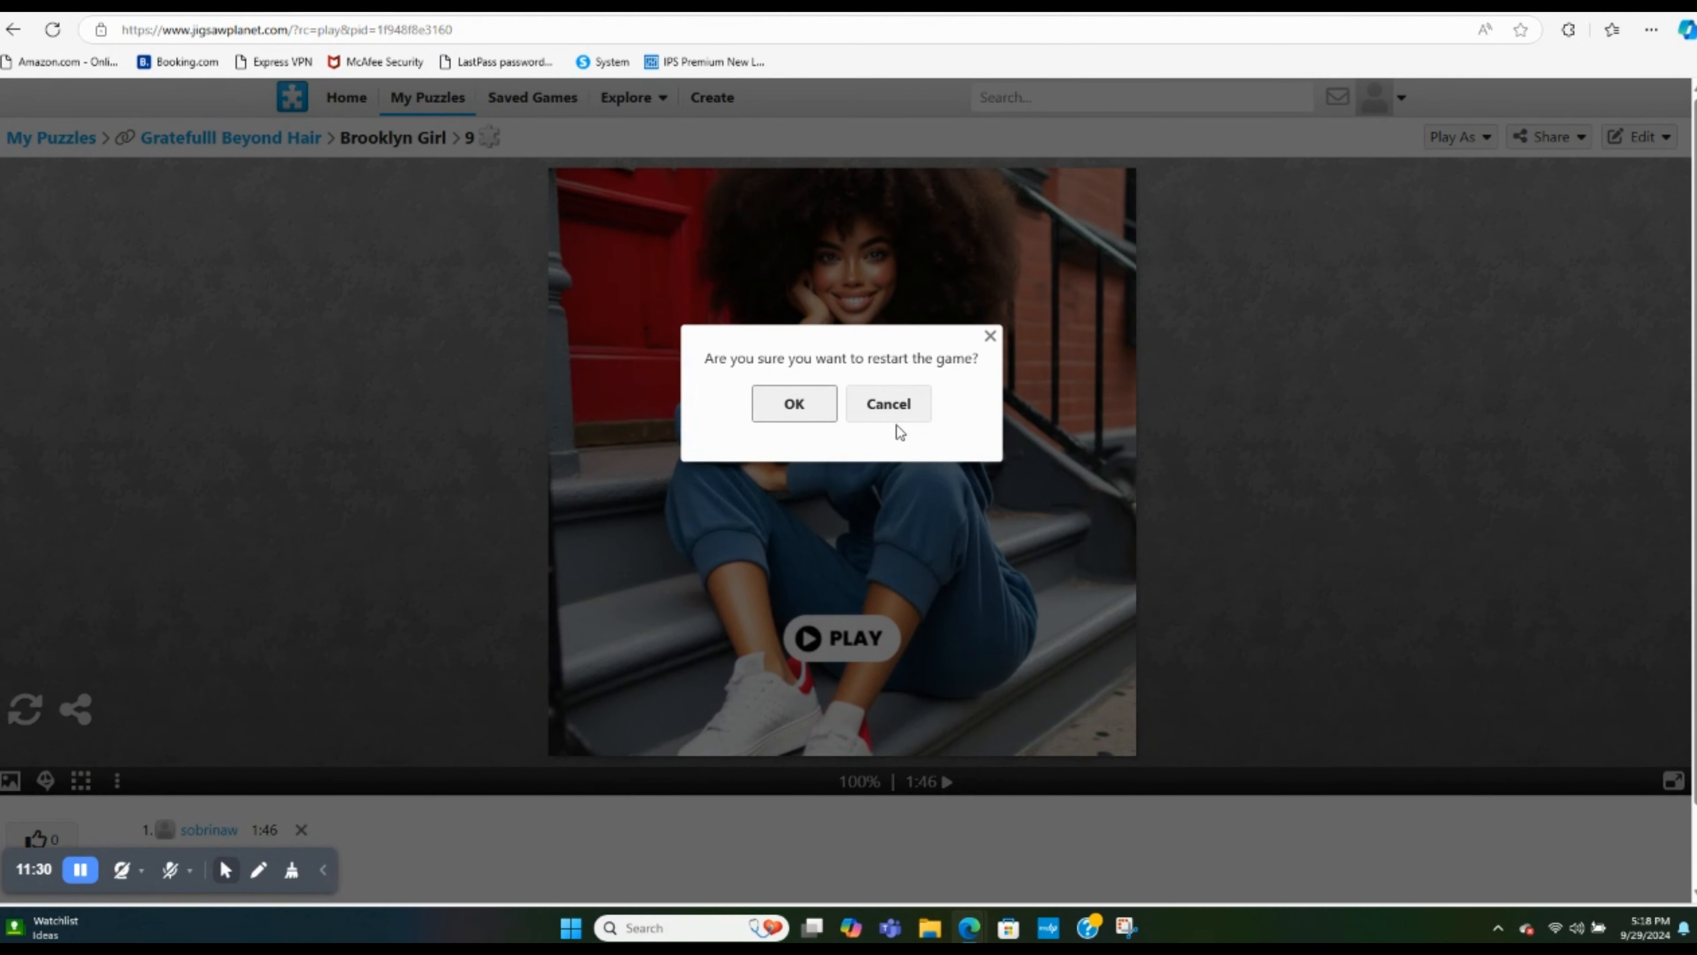
pyautogui.click(761, 407)
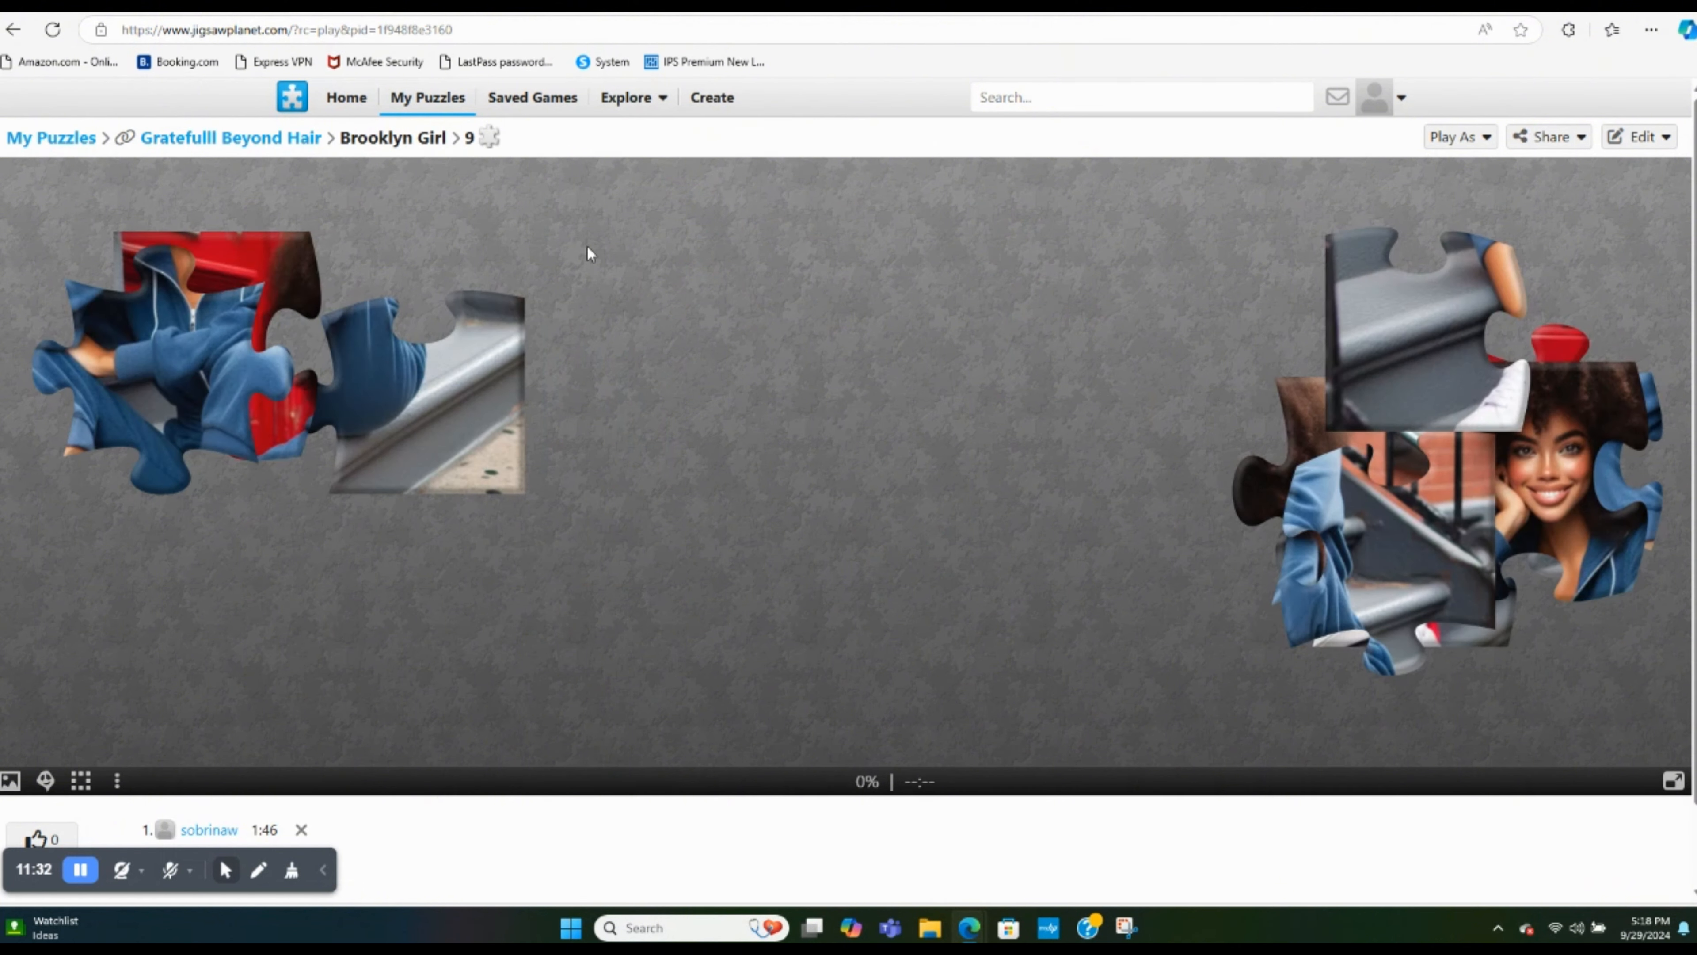
pyautogui.moveTo(434, 402); pyautogui.dragTo(1168, 679)
# Show the small reference picture and the ghost image, and separate the torso piece from the red door piece
pyautogui.click(8, 782)
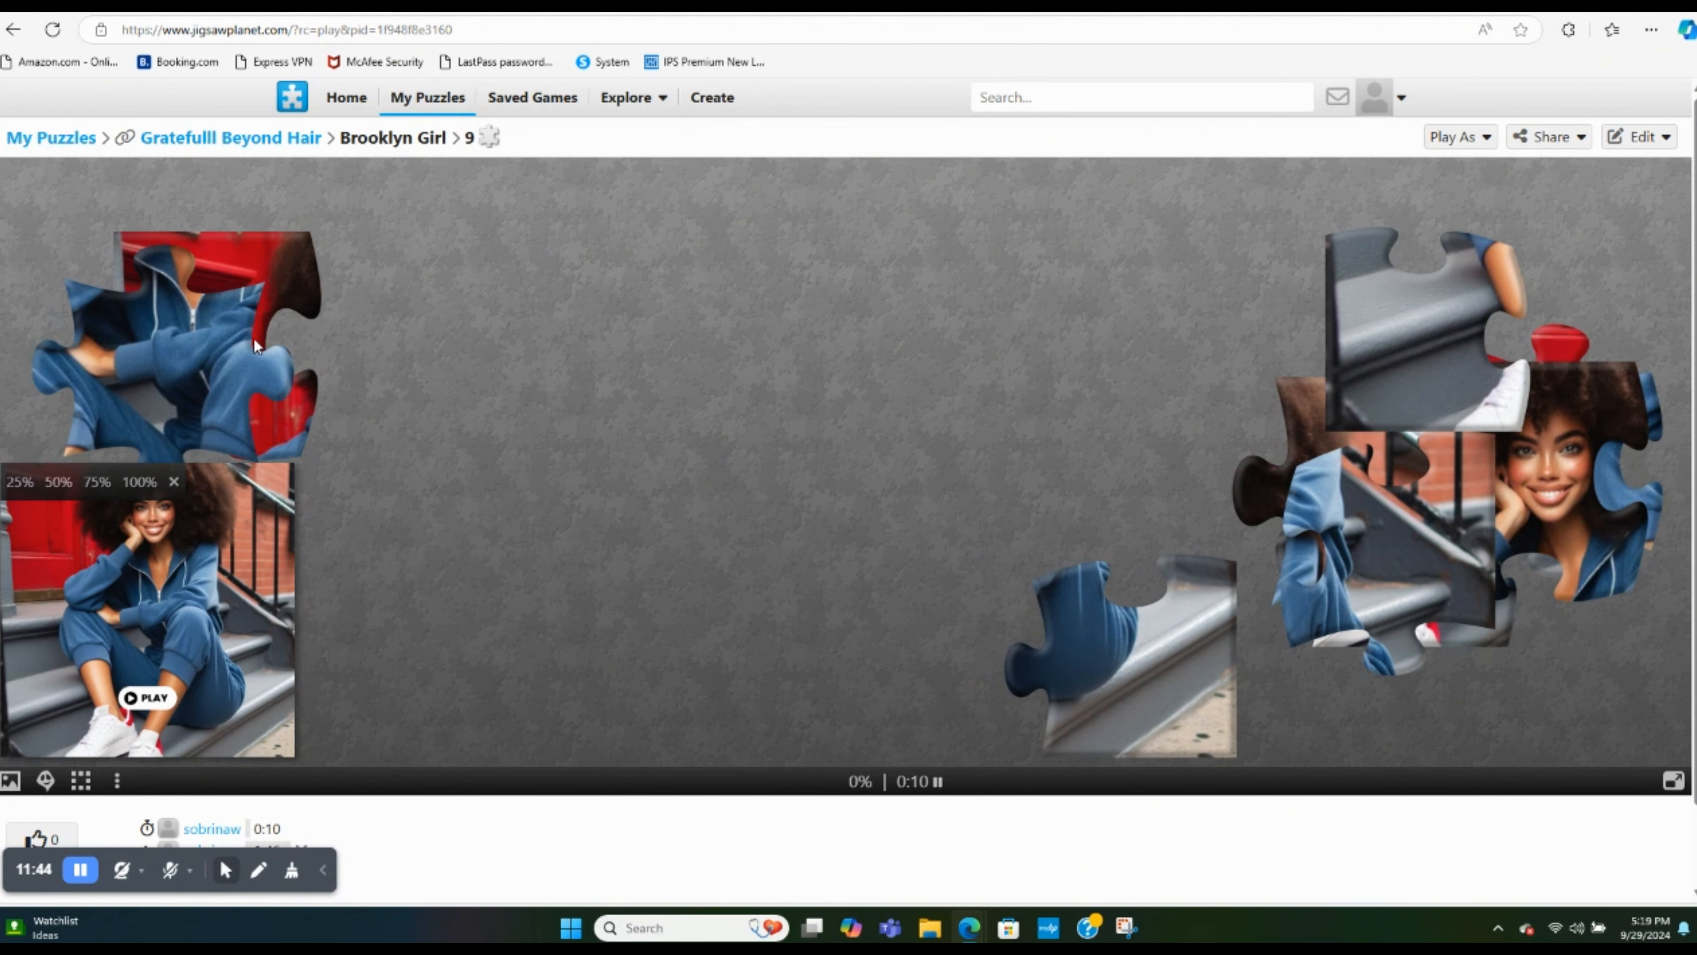
pyautogui.moveTo(174, 361); pyautogui.dragTo(667, 552)
pyautogui.moveTo(233, 276); pyautogui.dragTo(454, 256)
pyautogui.click(46, 780)
# Place the lower-right stair piece, the torso piece and the red door piece on the ghost image
pyautogui.moveTo(1146, 662); pyautogui.dragTo(1041, 662)
pyautogui.moveTo(668, 562); pyautogui.dragTo(813, 476)
pyautogui.moveTo(435, 321); pyautogui.dragTo(652, 279)
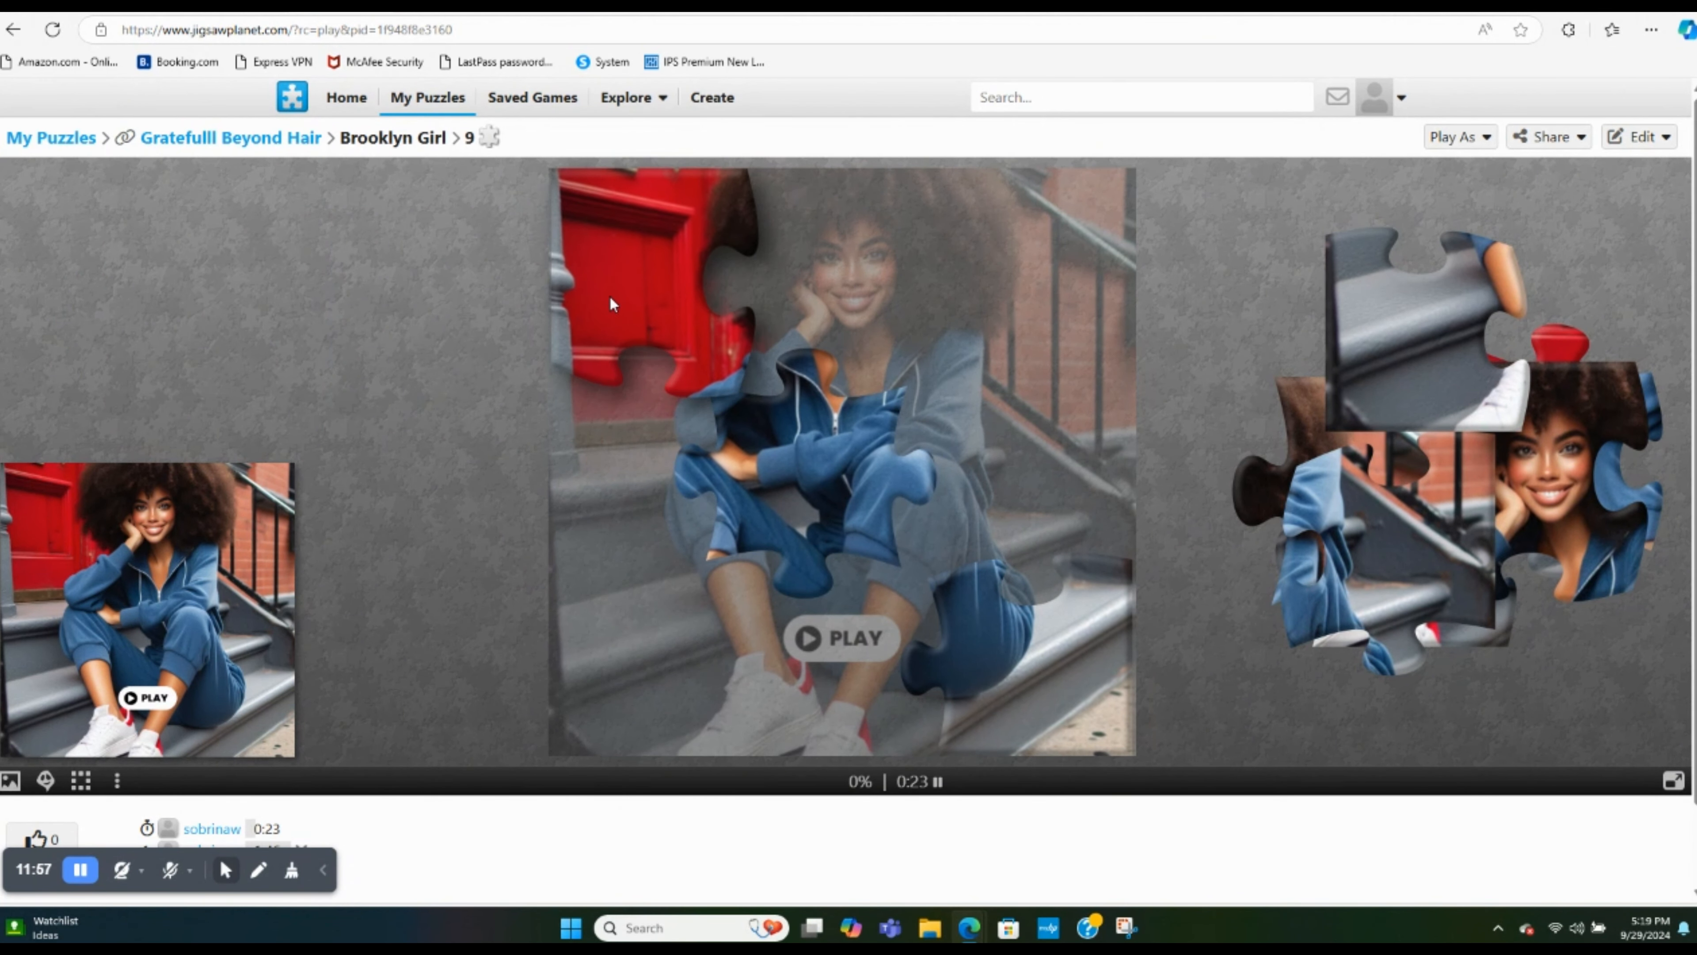
# Realign the torso piece, move the lower-left step piece aside, and fit the stair railing and face pieces on the ghost image
pyautogui.moveTo(813, 506); pyautogui.dragTo(843, 534)
pyautogui.moveTo(1424, 328); pyautogui.dragTo(1238, 257)
pyautogui.moveTo(1337, 535); pyautogui.dragTo(1061, 437)
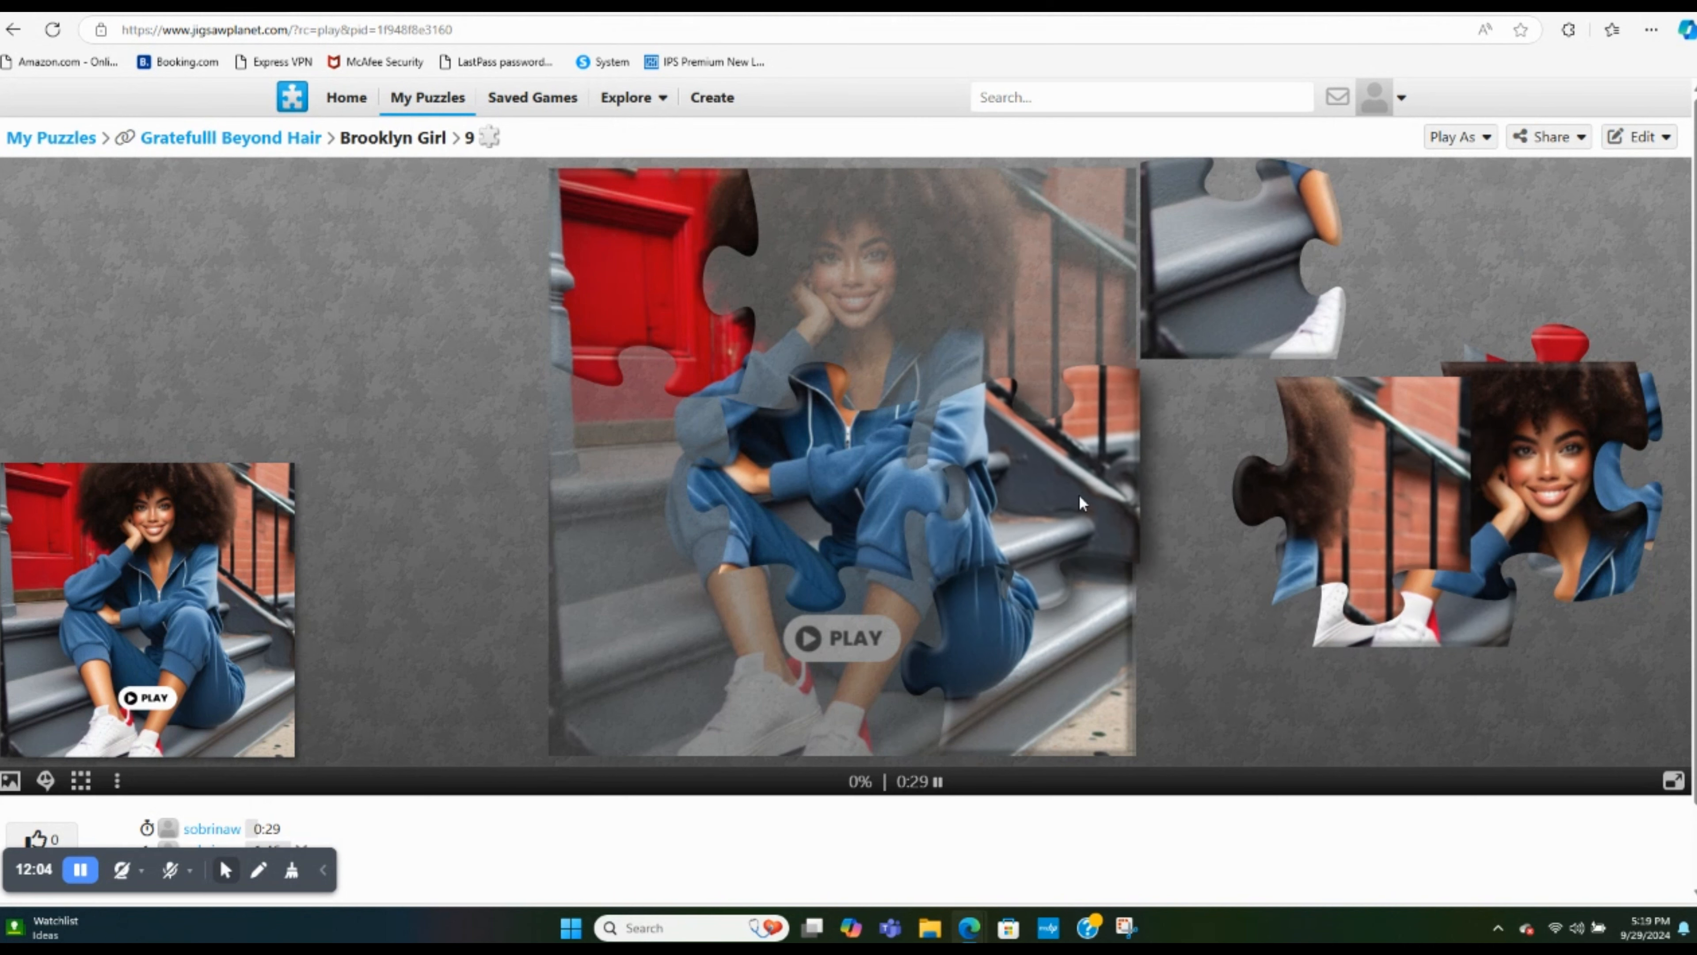
pyautogui.moveTo(1464, 457); pyautogui.dragTo(771, 256)
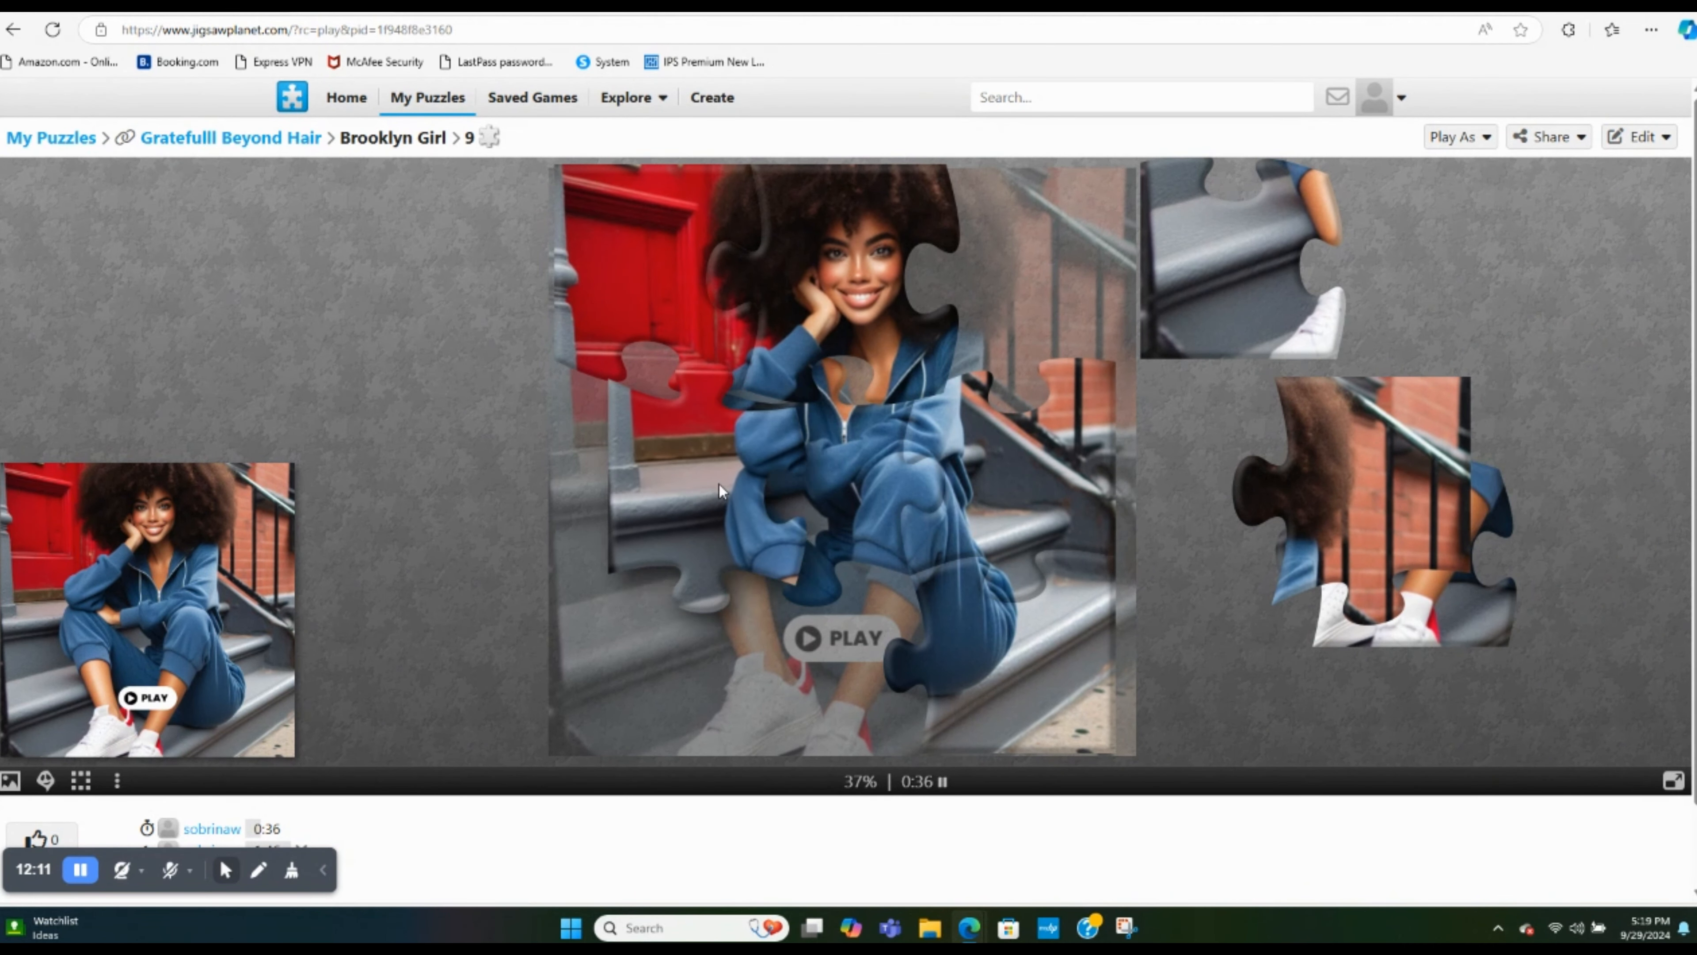
# Finish the puzzle by fitting the blue sleeve, brick wall, lower-left step and PLAY label pieces into the remaining gaps
pyautogui.moveTo(1580, 455); pyautogui.dragTo(729, 502)
pyautogui.moveTo(1394, 497); pyautogui.dragTo(1067, 285)
pyautogui.moveTo(1294, 301); pyautogui.dragTo(708, 693)
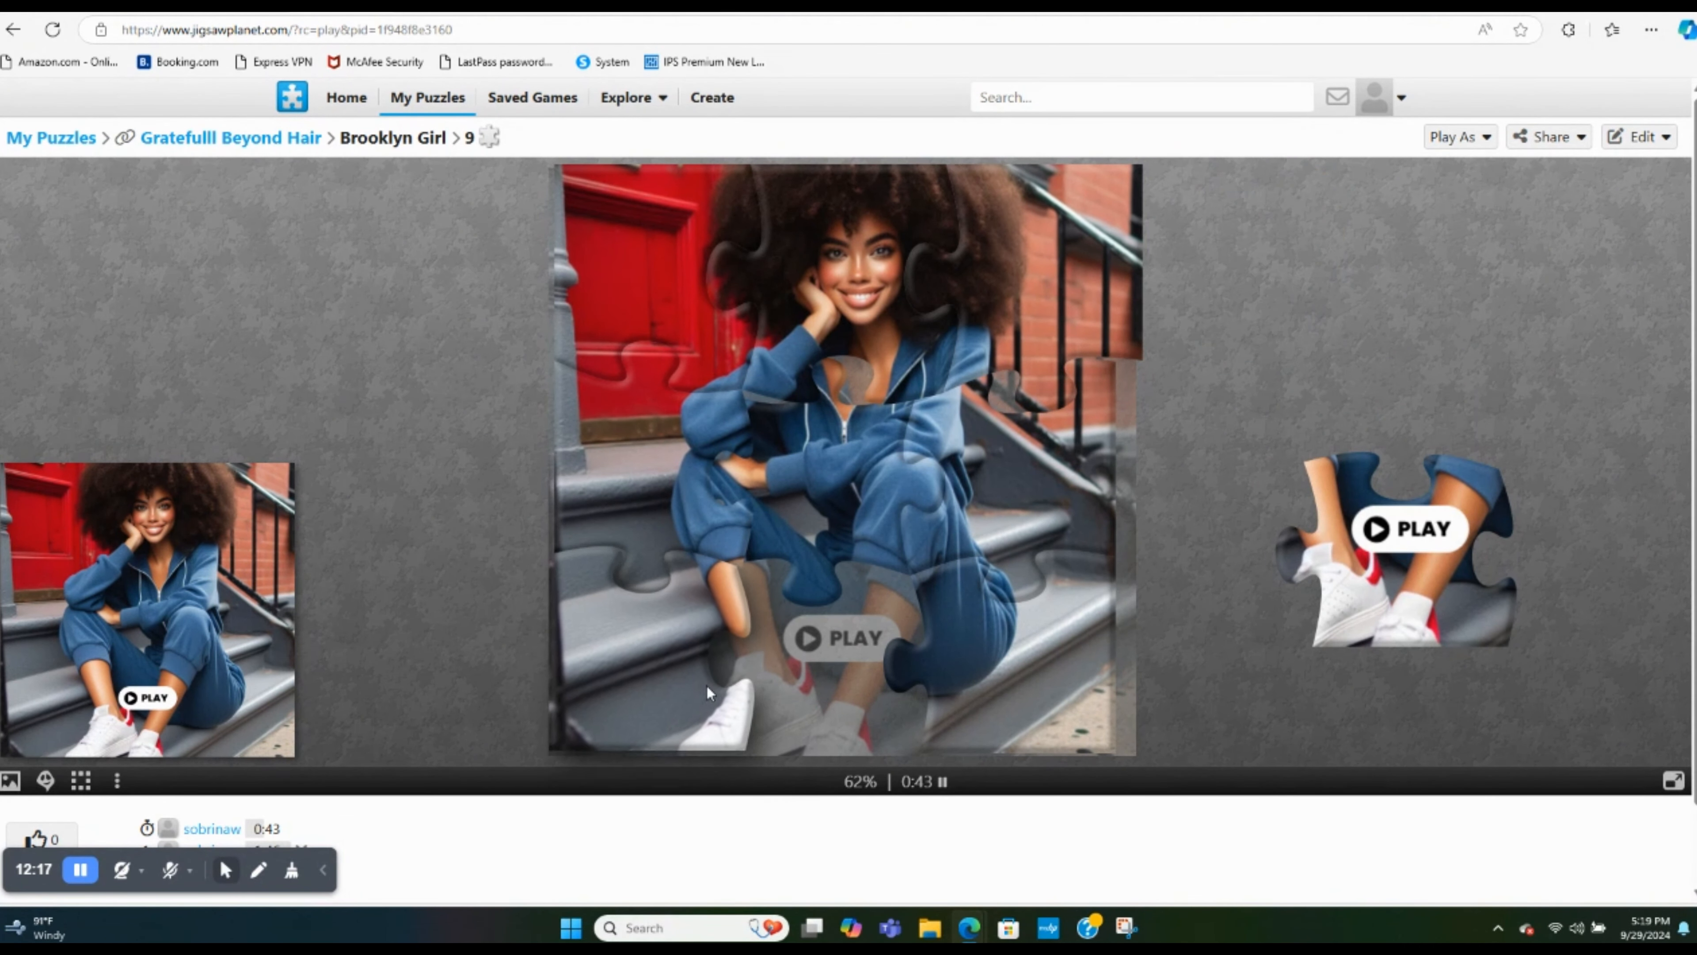
pyautogui.moveTo(1429, 595); pyautogui.dragTo(900, 715)
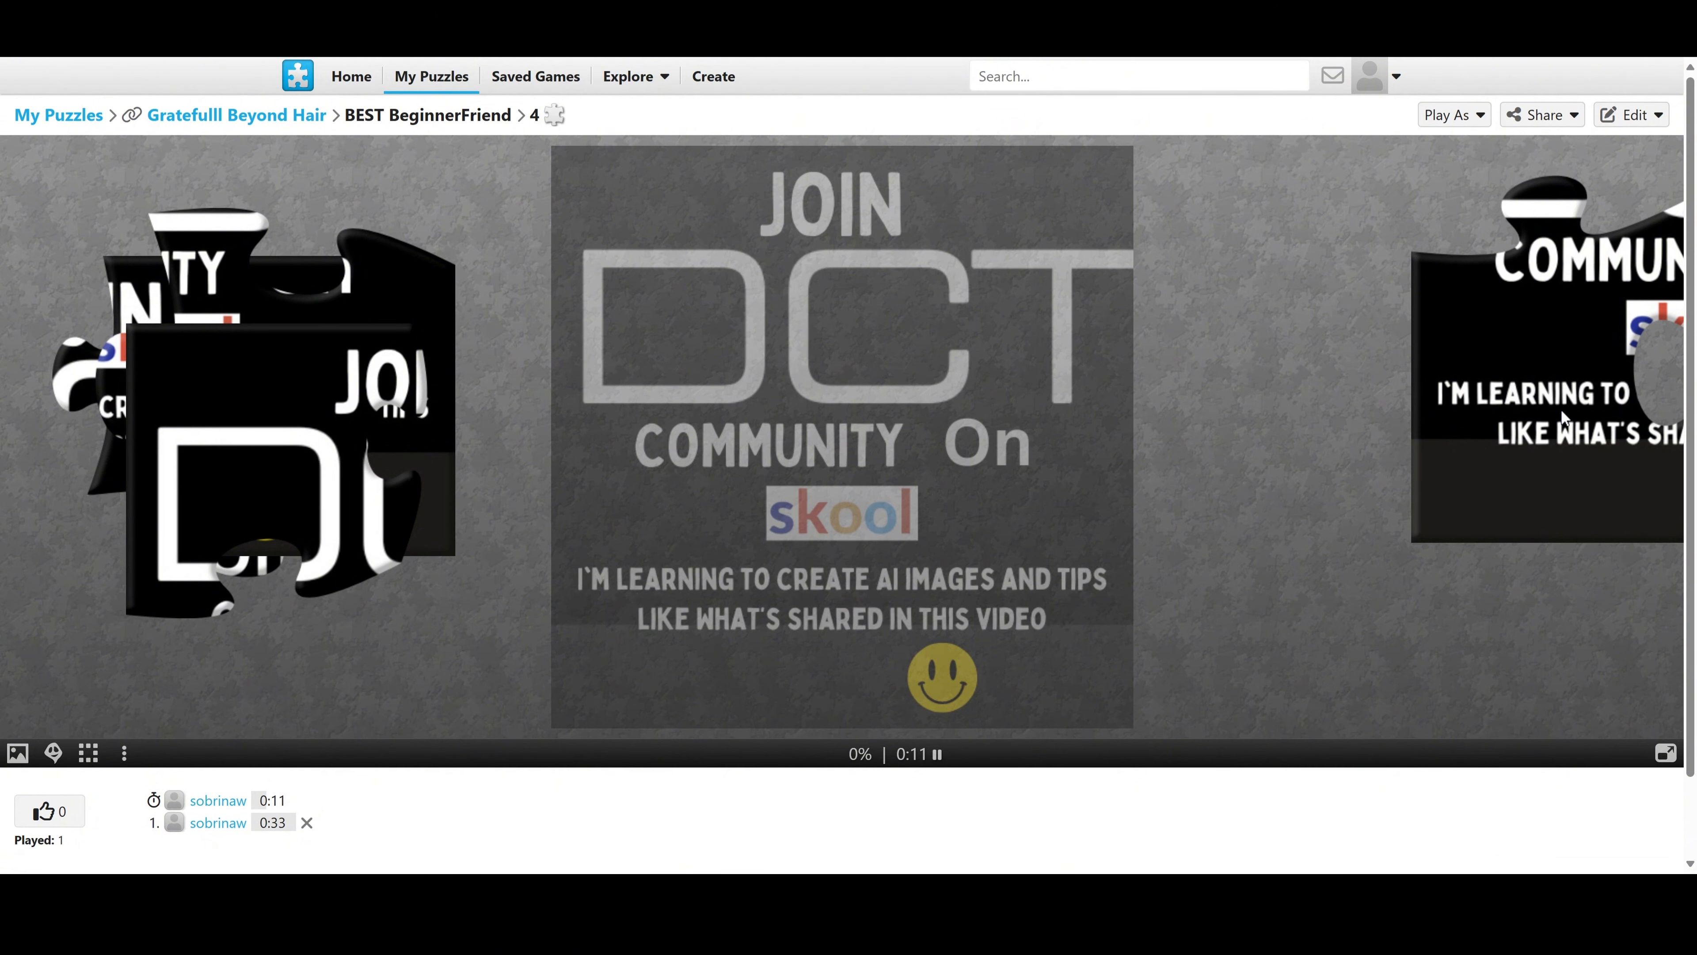
# Place the lower-left, upper-left and lower-right pieces of the four-piece BEST BeginnerFriend puzzle on the ghost image
pyautogui.moveTo(1564, 419); pyautogui.dragTo(715, 614)
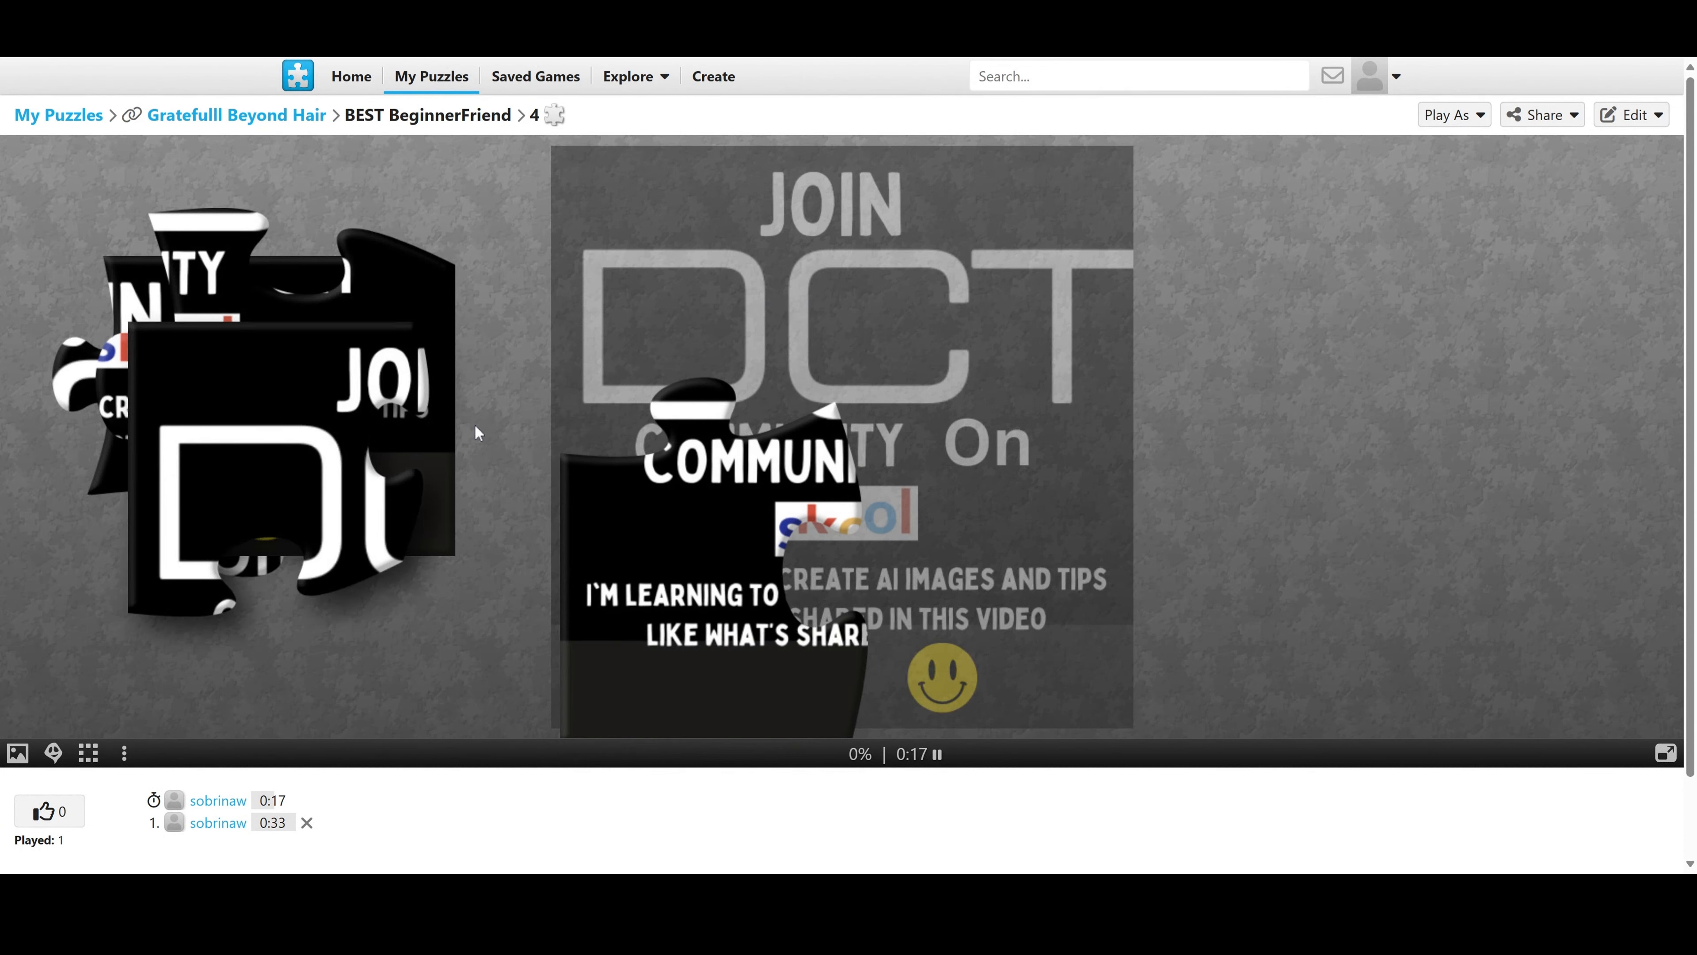
pyautogui.moveTo(373, 475); pyautogui.dragTo(805, 322)
pyautogui.moveTo(672, 360); pyautogui.dragTo(664, 332)
pyautogui.moveTo(359, 449); pyautogui.dragTo(901, 425)
pyautogui.moveTo(1029, 499); pyautogui.dragTo(984, 617)
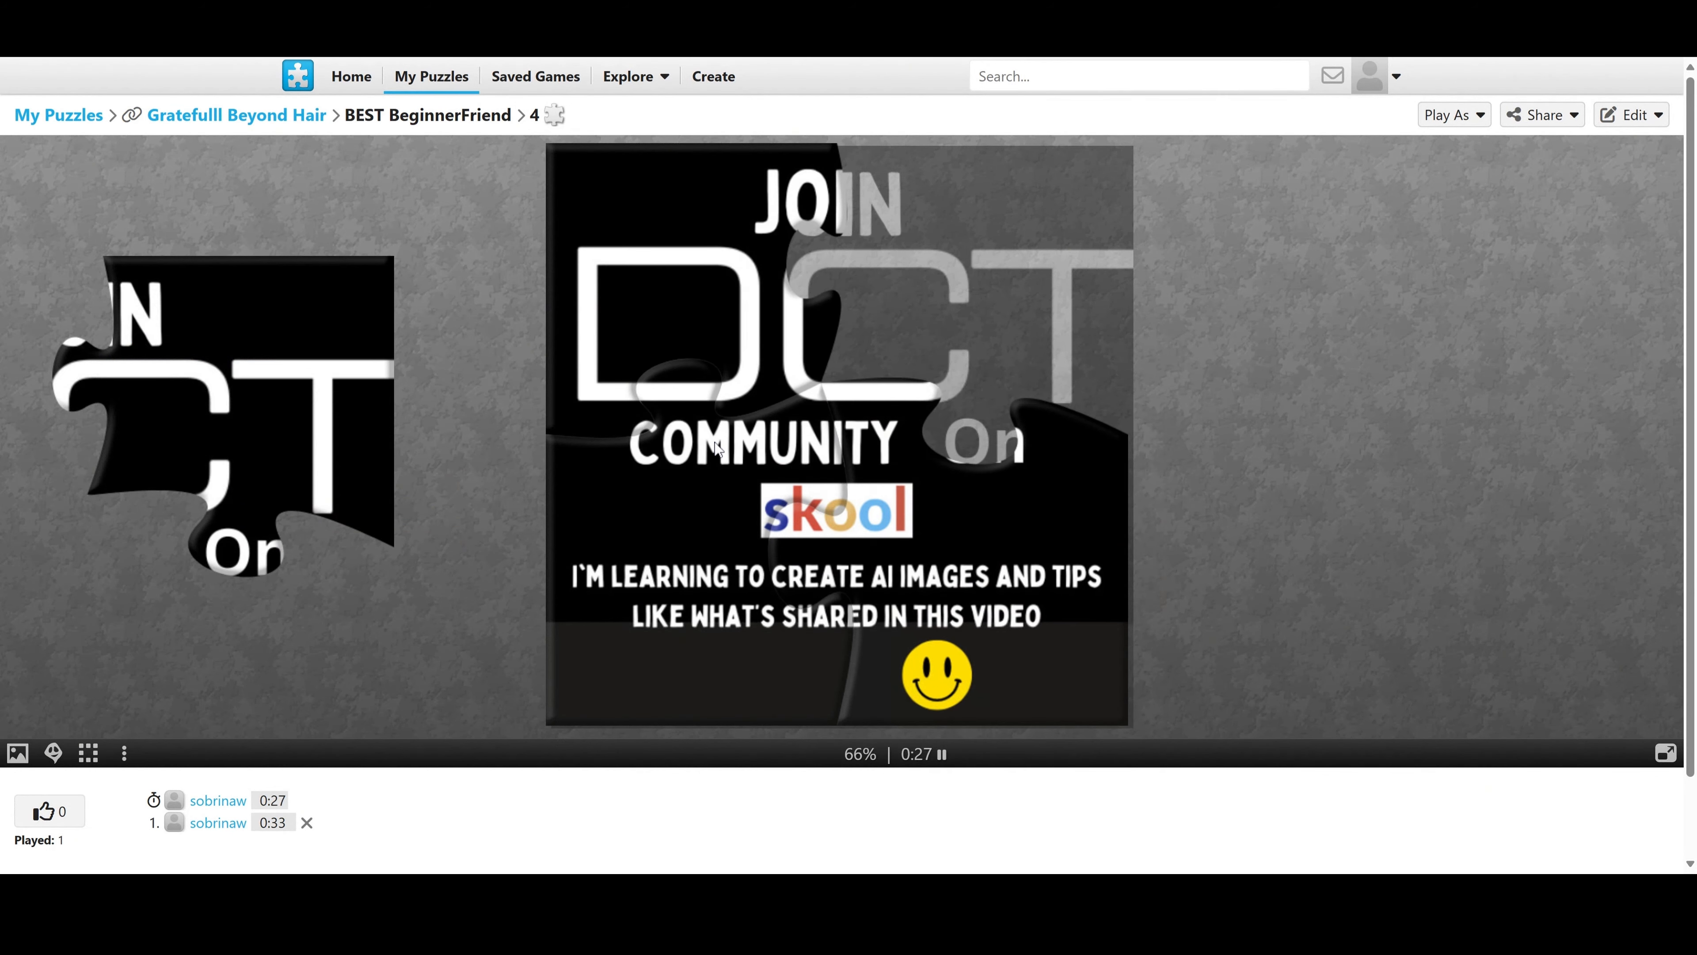